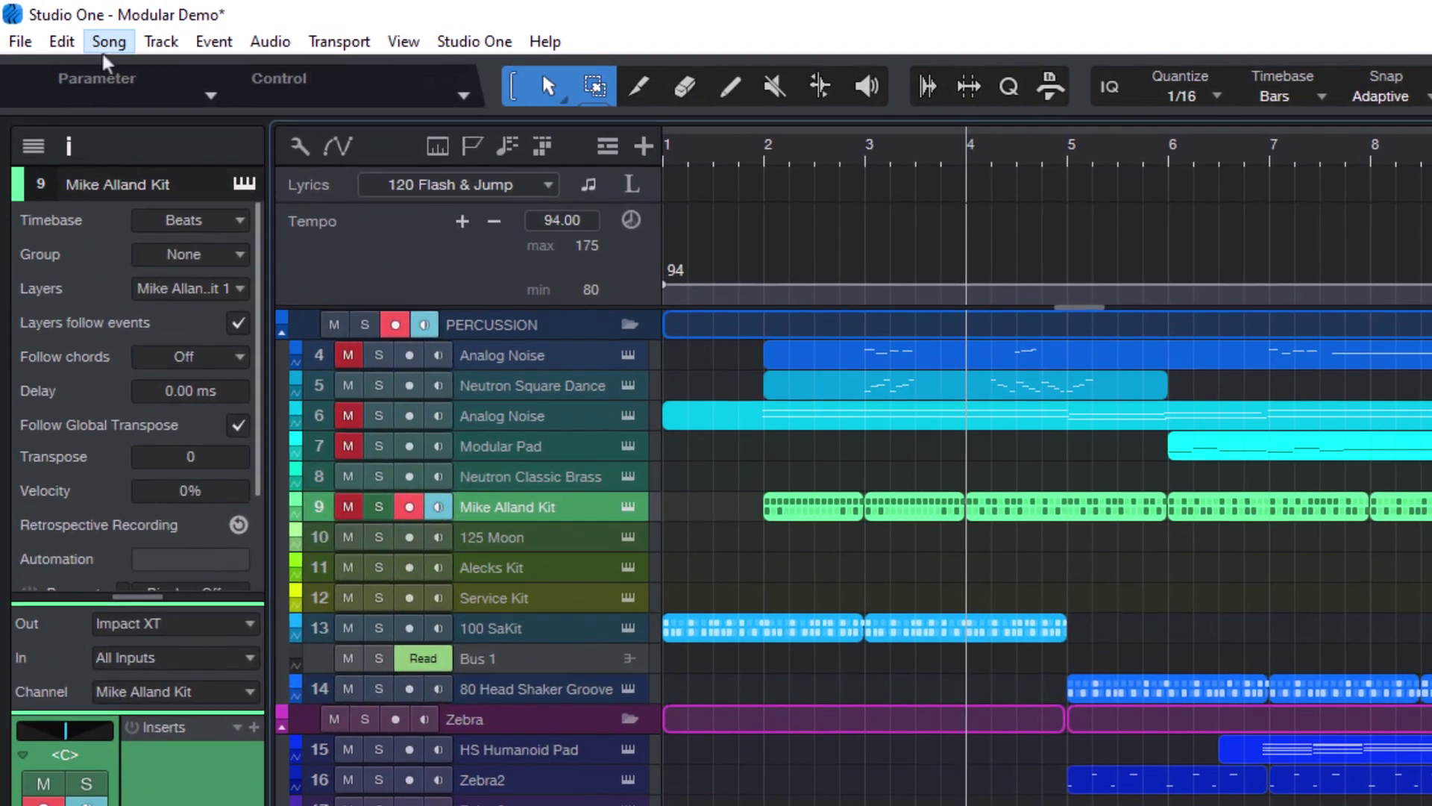
Start importing song data from 80s EP Bright Pro.song, then cancel the import.
click(84, 31)
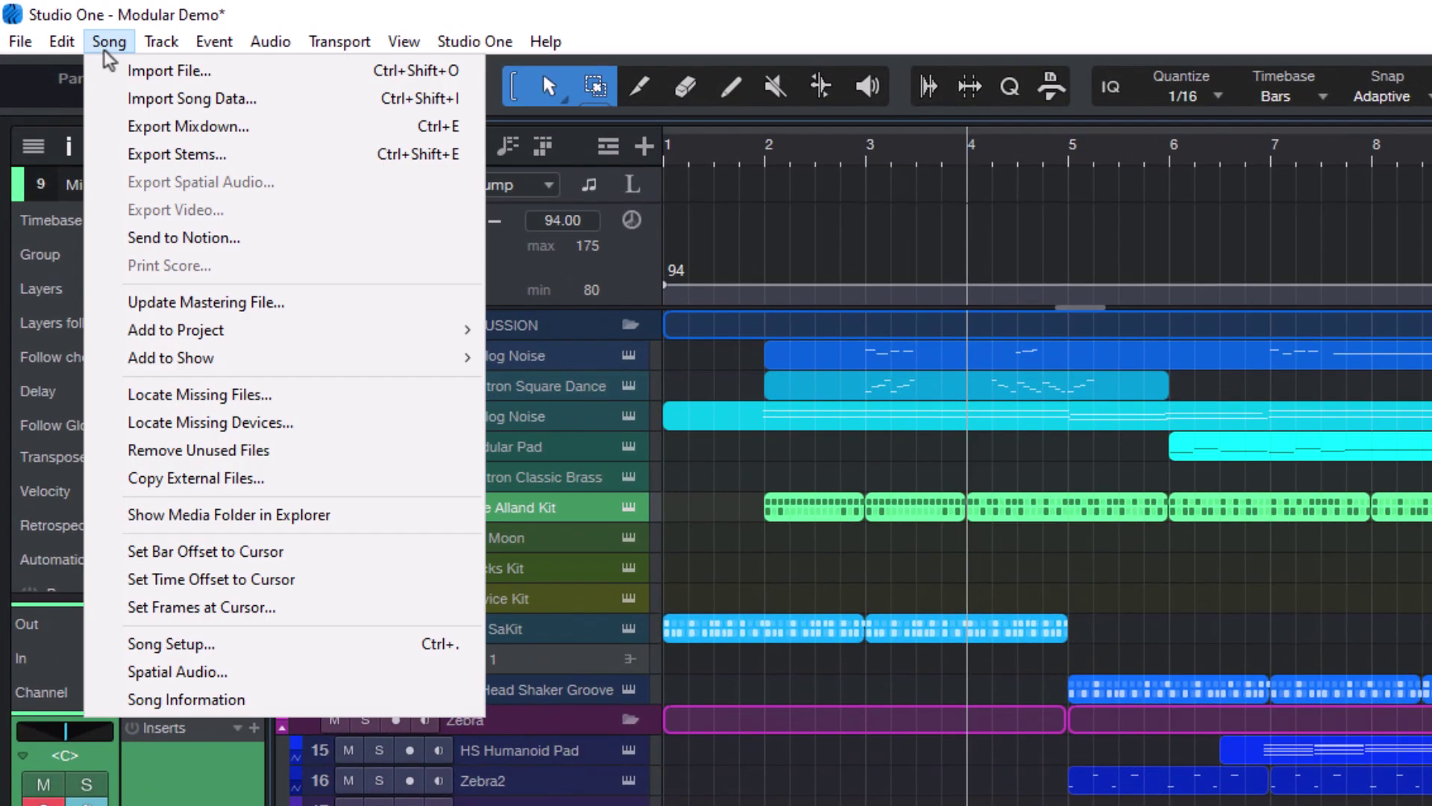
click(272, 100)
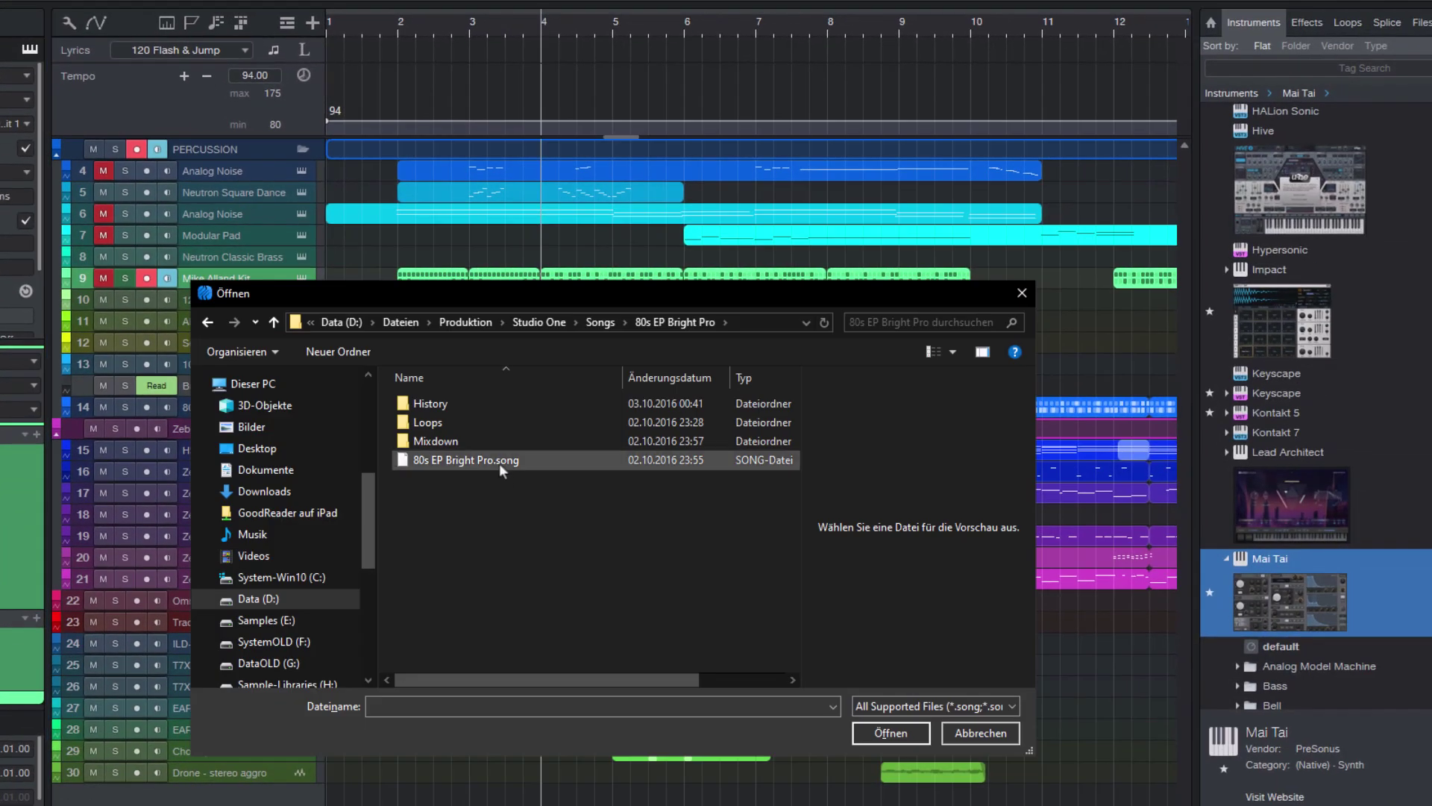
double_click(499, 463)
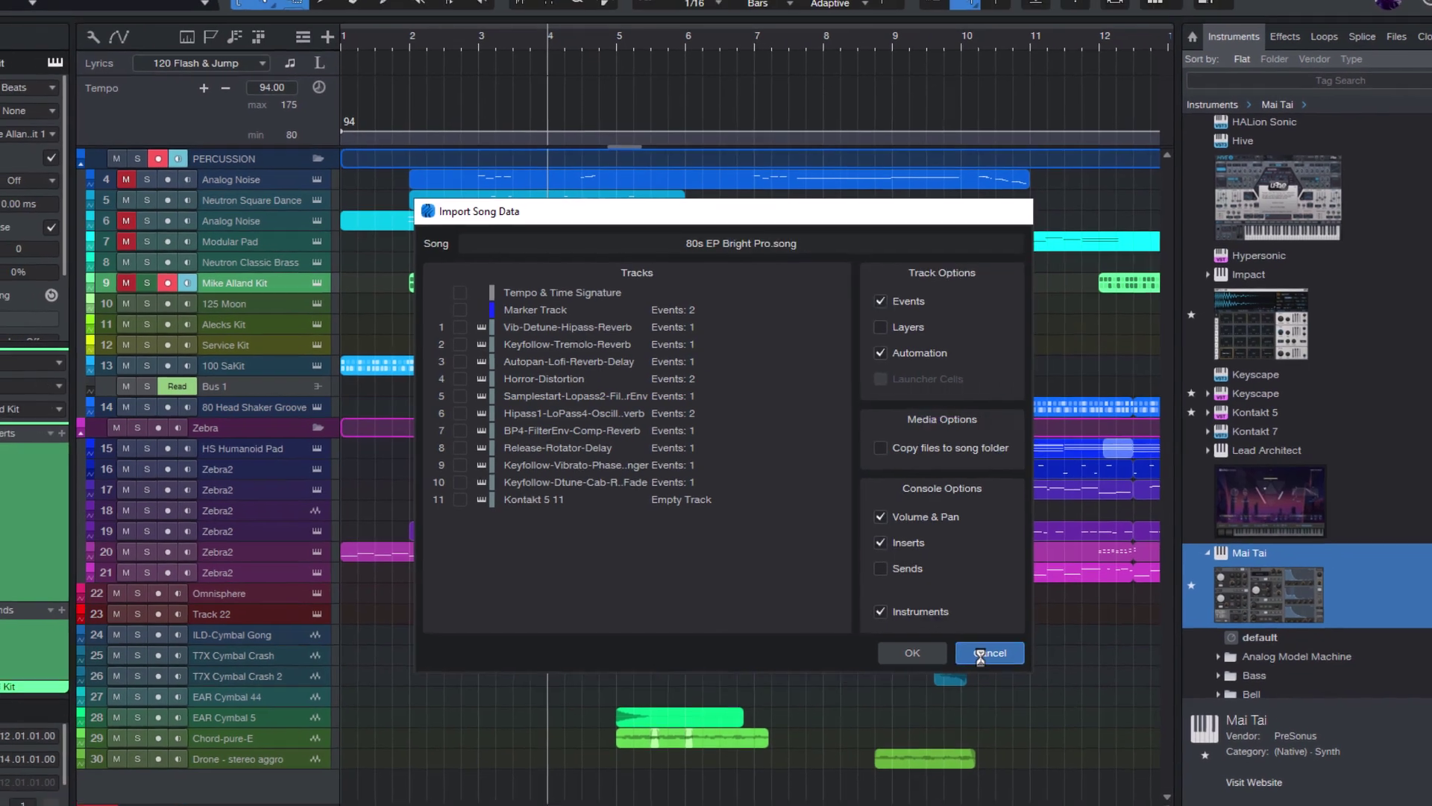
click(992, 666)
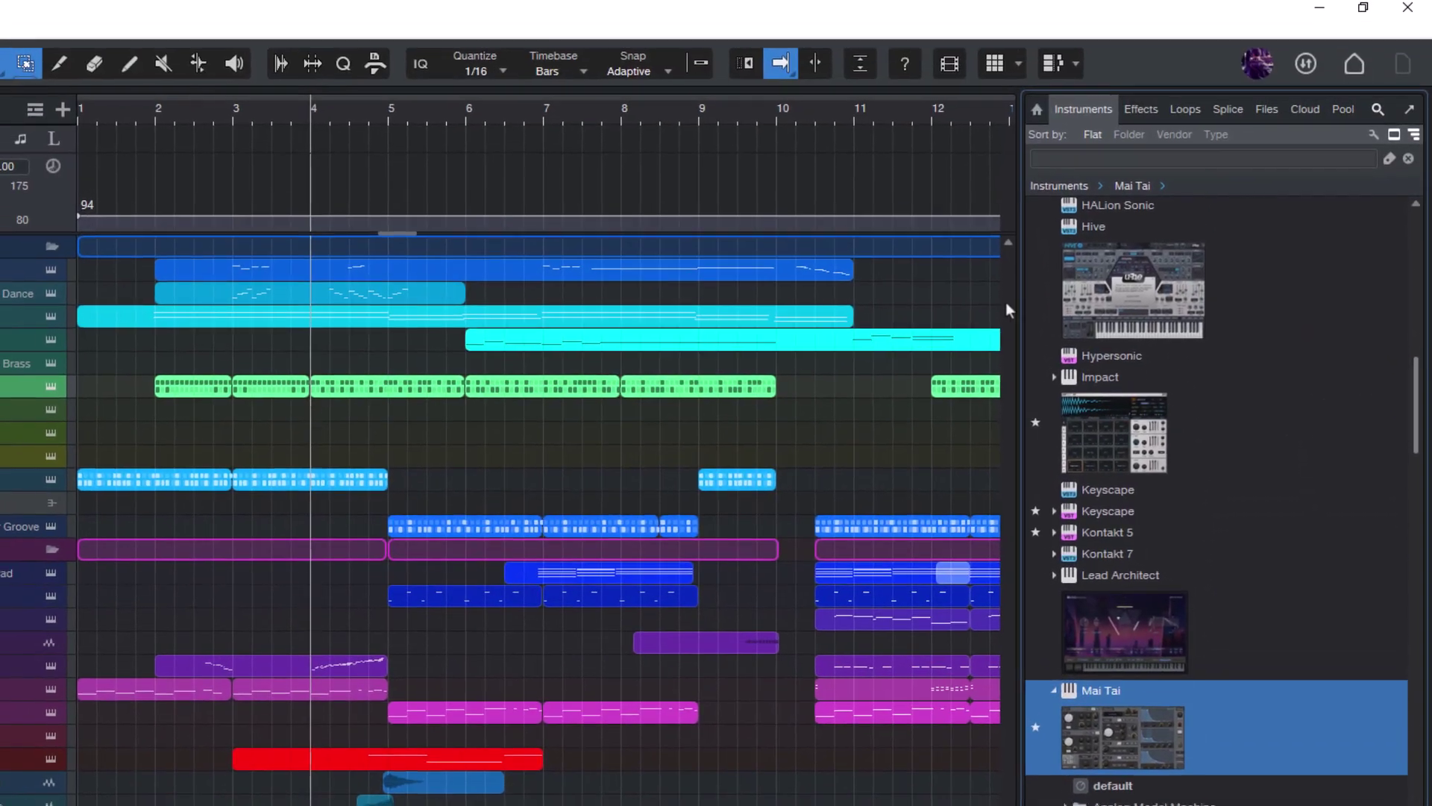
Widen the browser panel and toggle the Files browser tab off and back on.
mouse_move(1017, 306)
mouse_down()
mouse_move(1029, 314)
mouse_move(895, 315)
mouse_move(994, 319)
mouse_up()
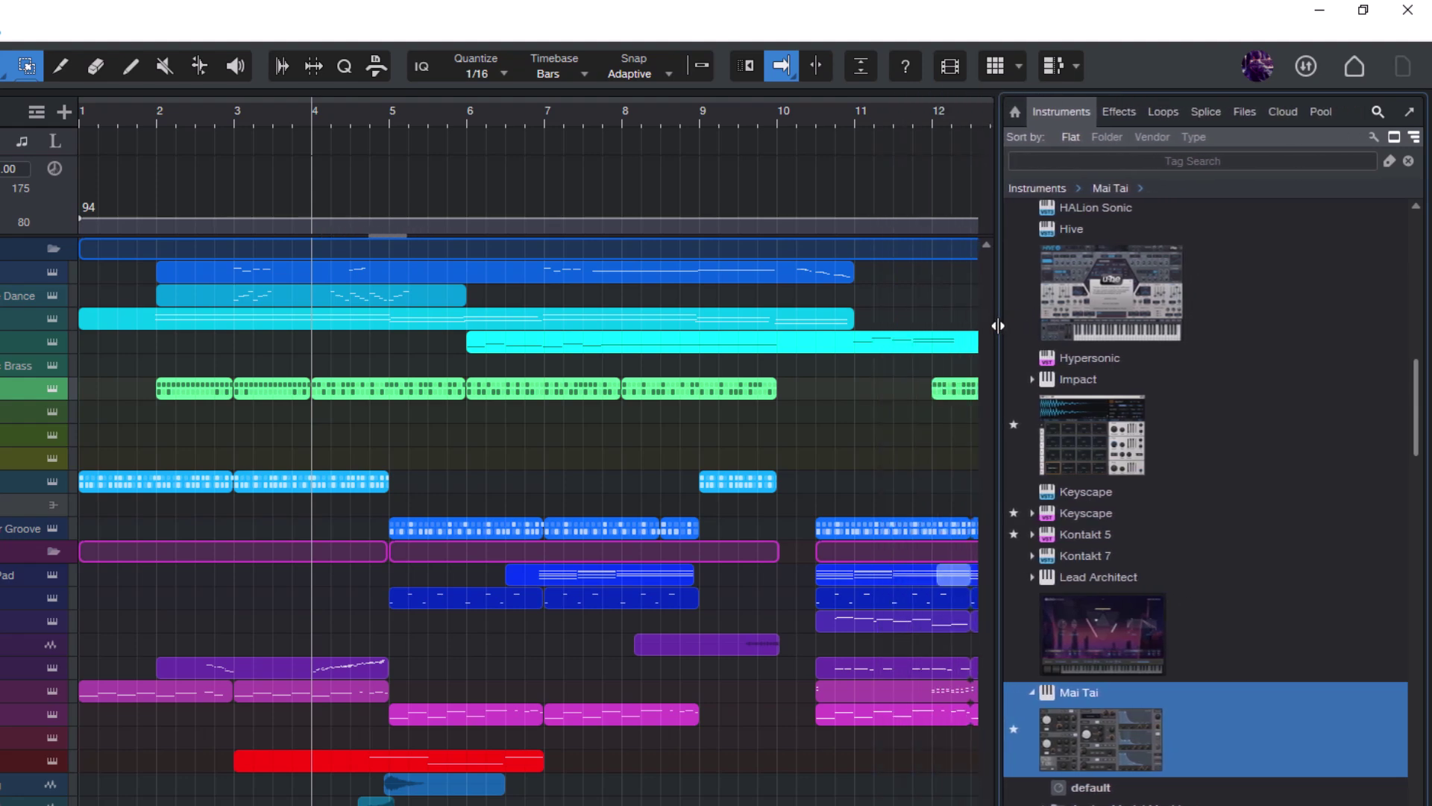
right_click(1229, 114)
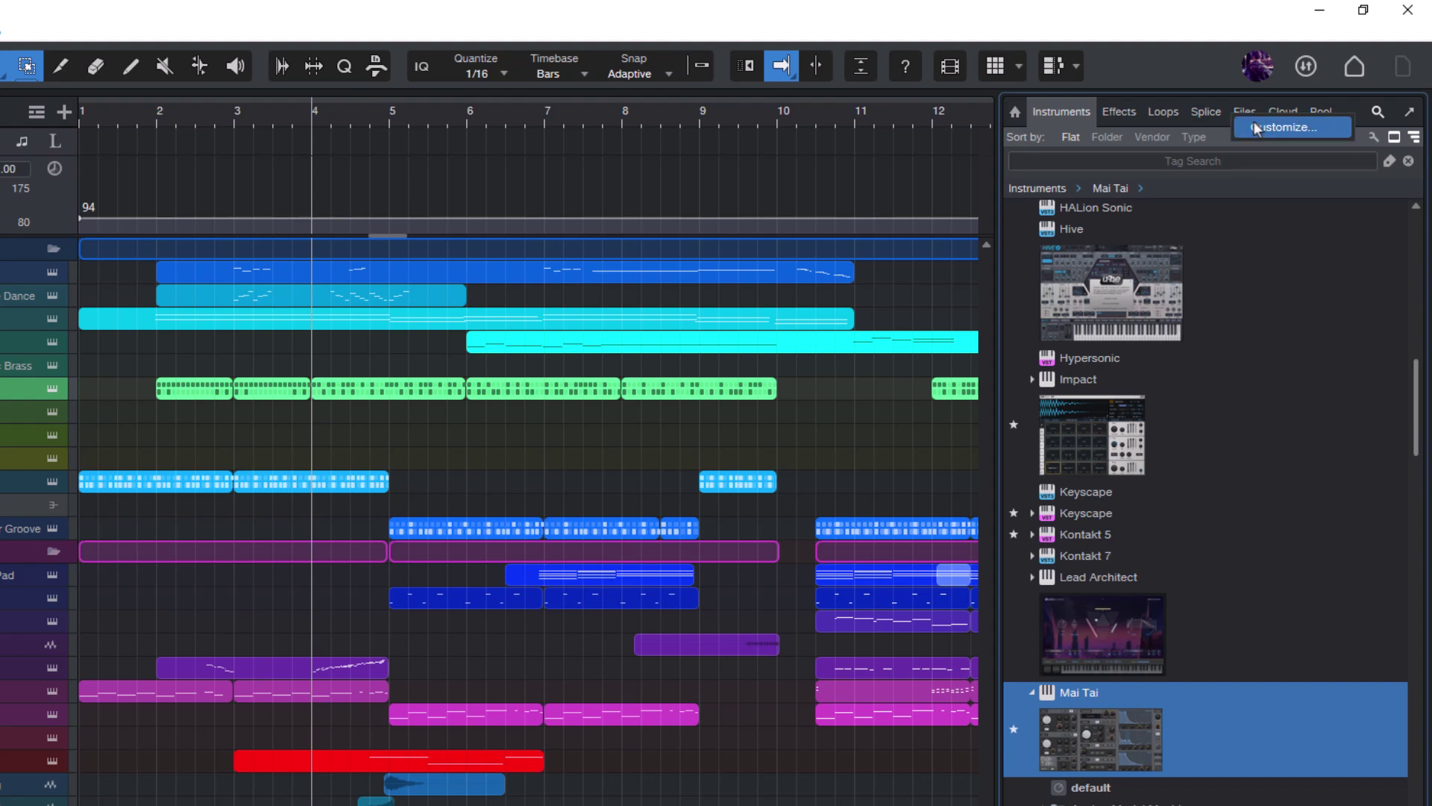
click(1255, 127)
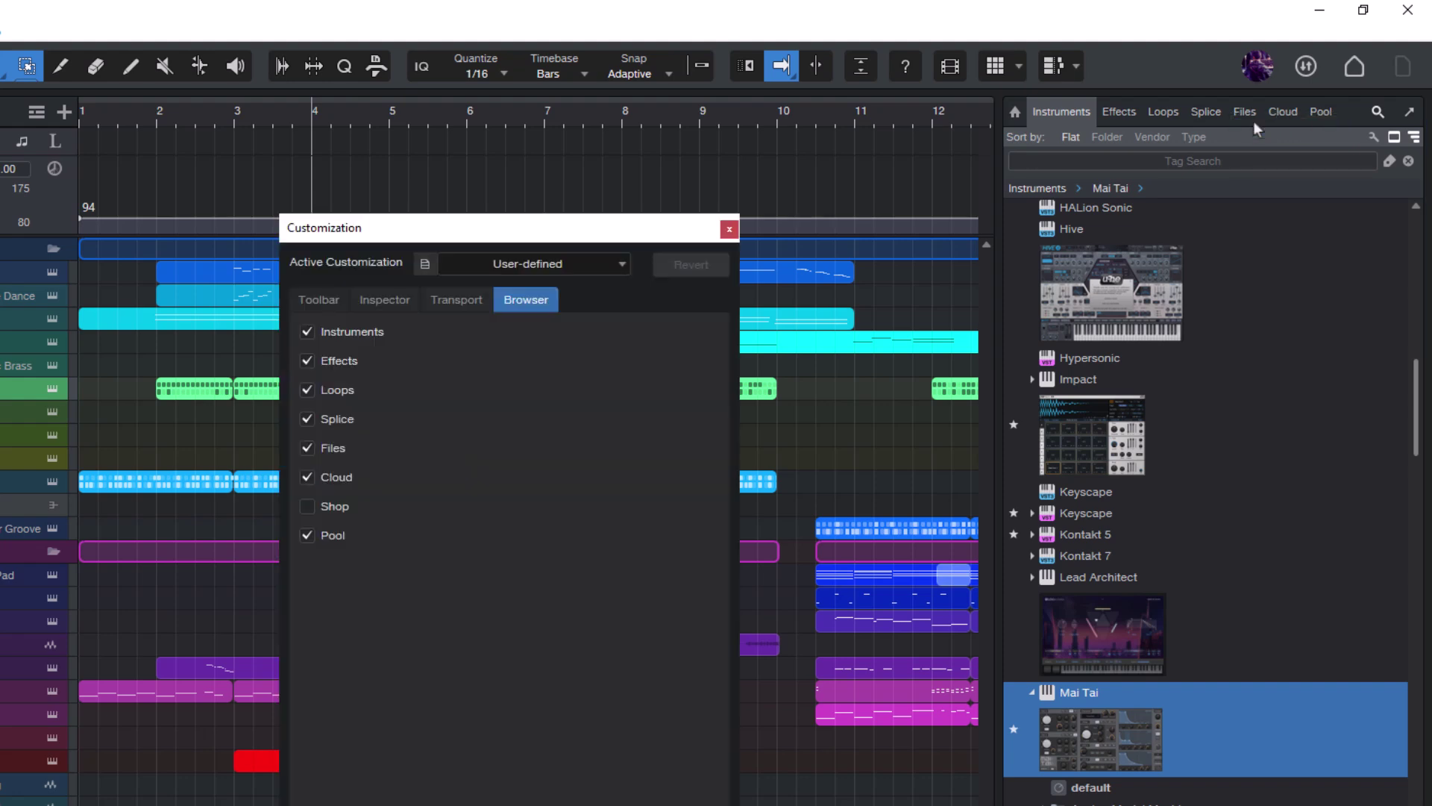
click(308, 447)
click(307, 447)
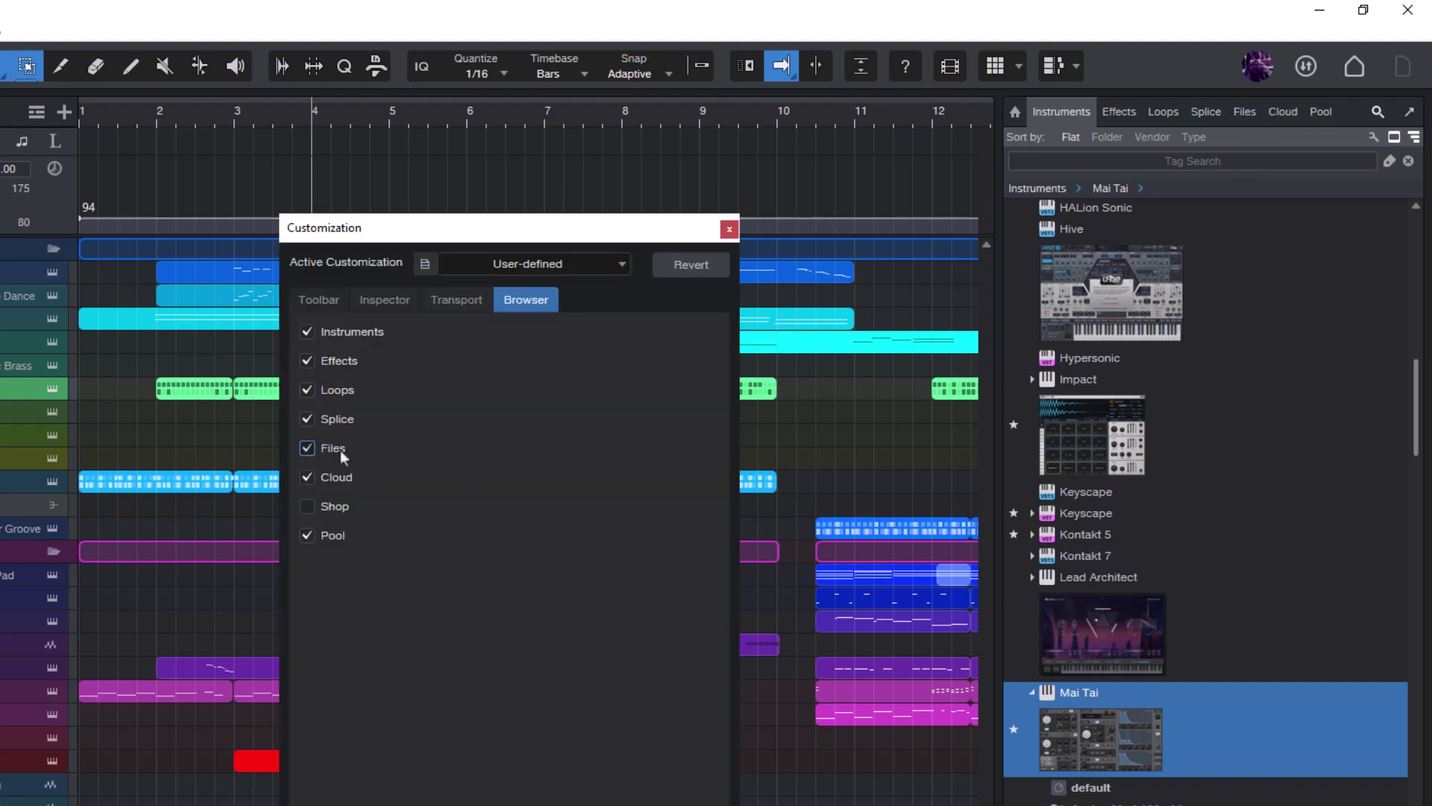
click(729, 231)
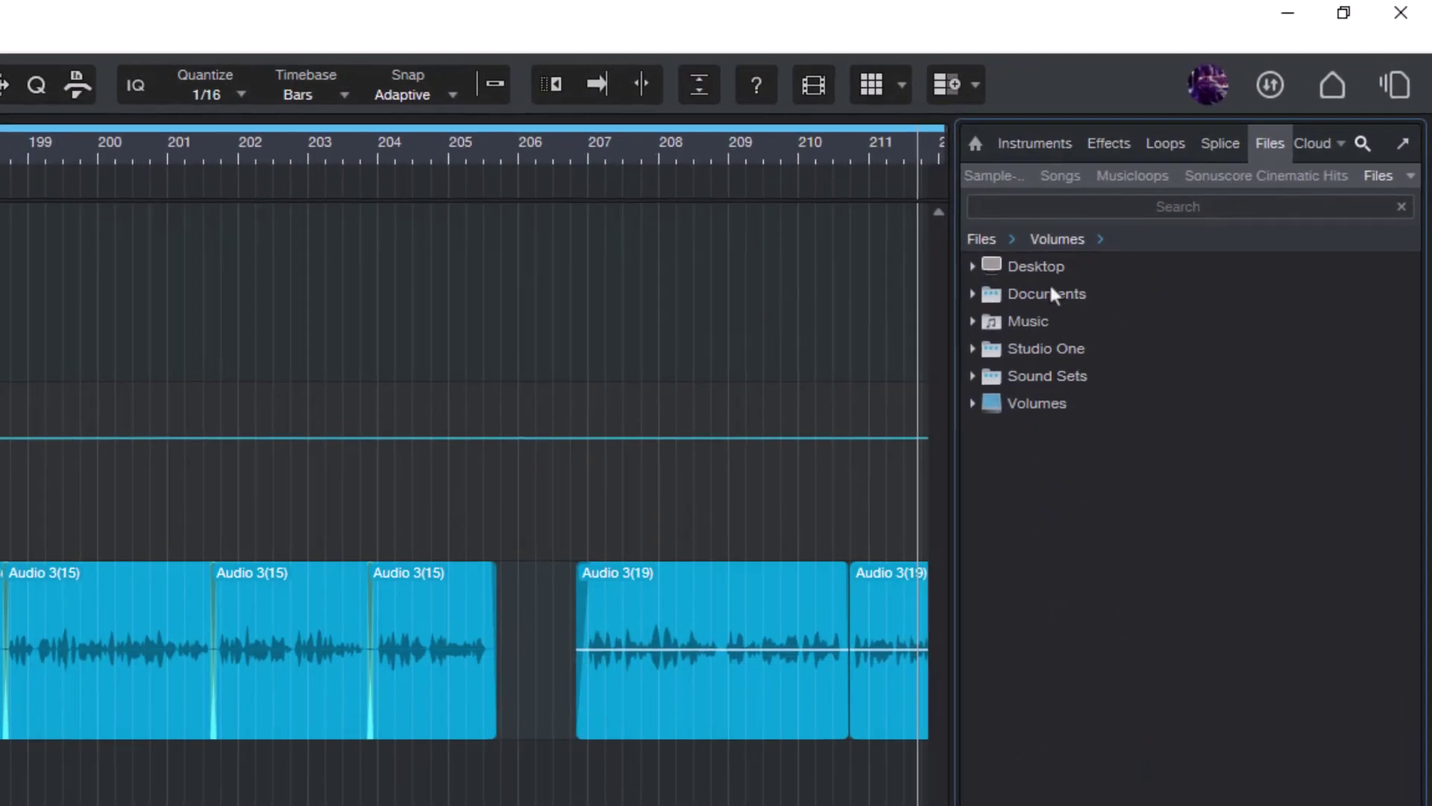
Expand Volumes, view the Sample-Libraries root, then return to the Songs root tab.
double_click(1029, 412)
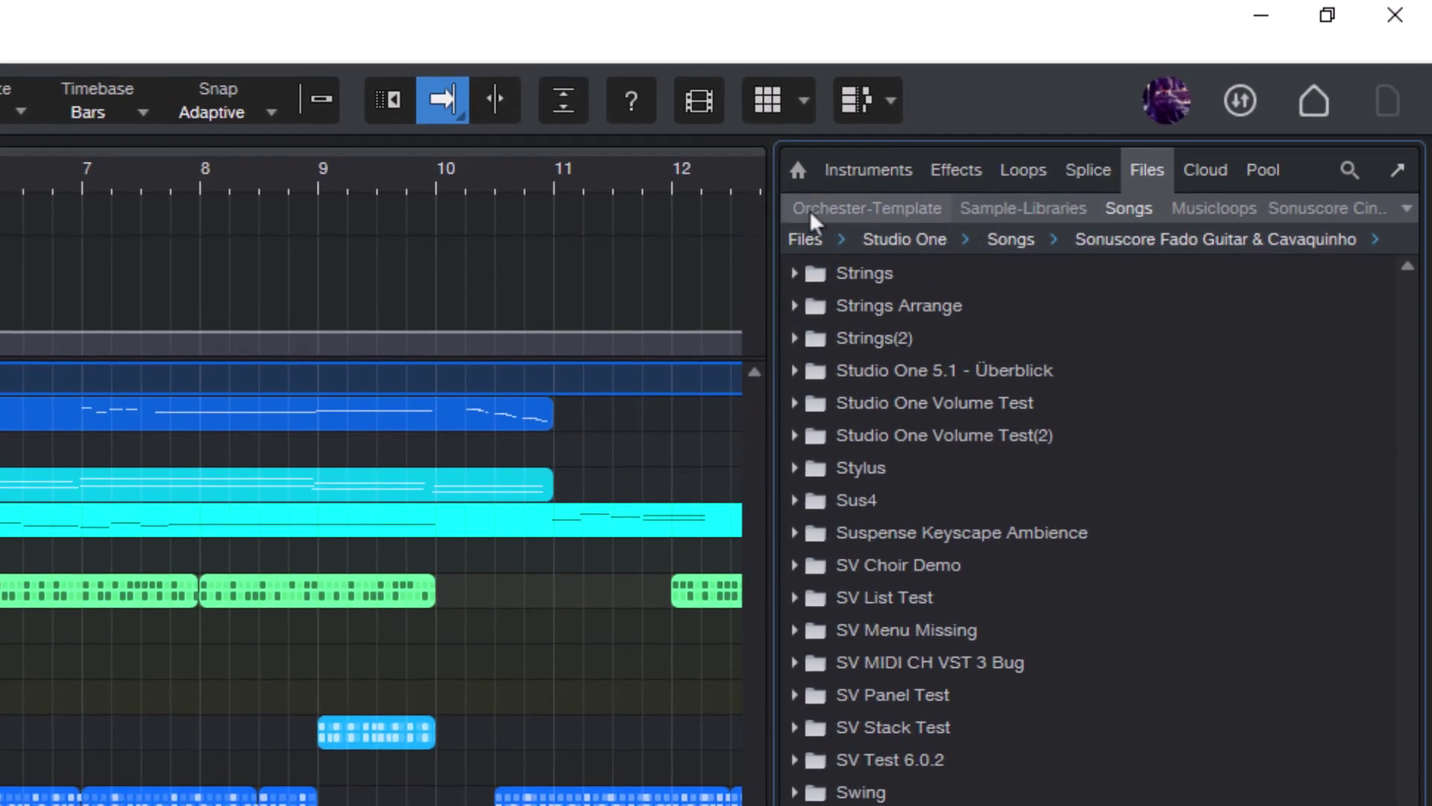
click(1007, 218)
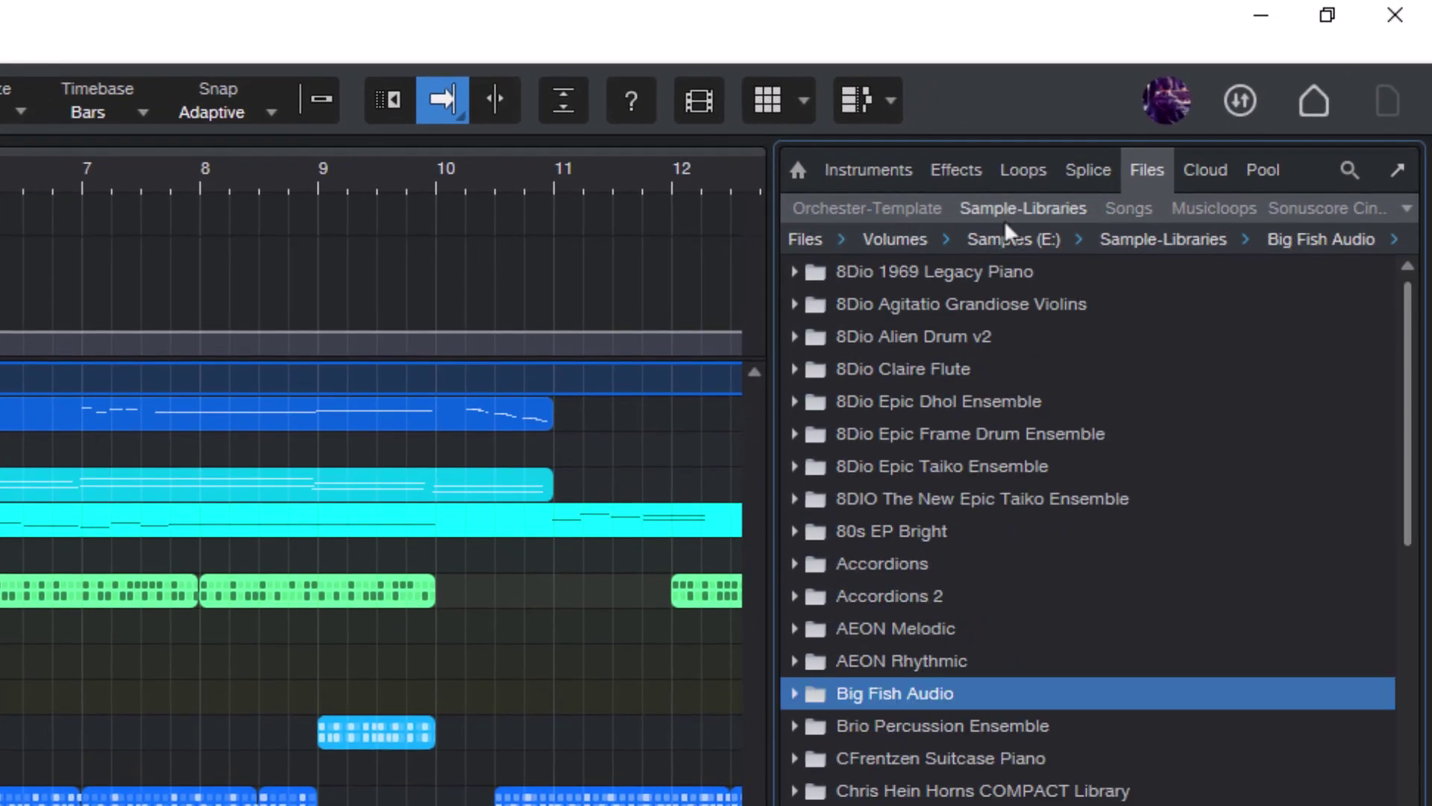
click(1125, 217)
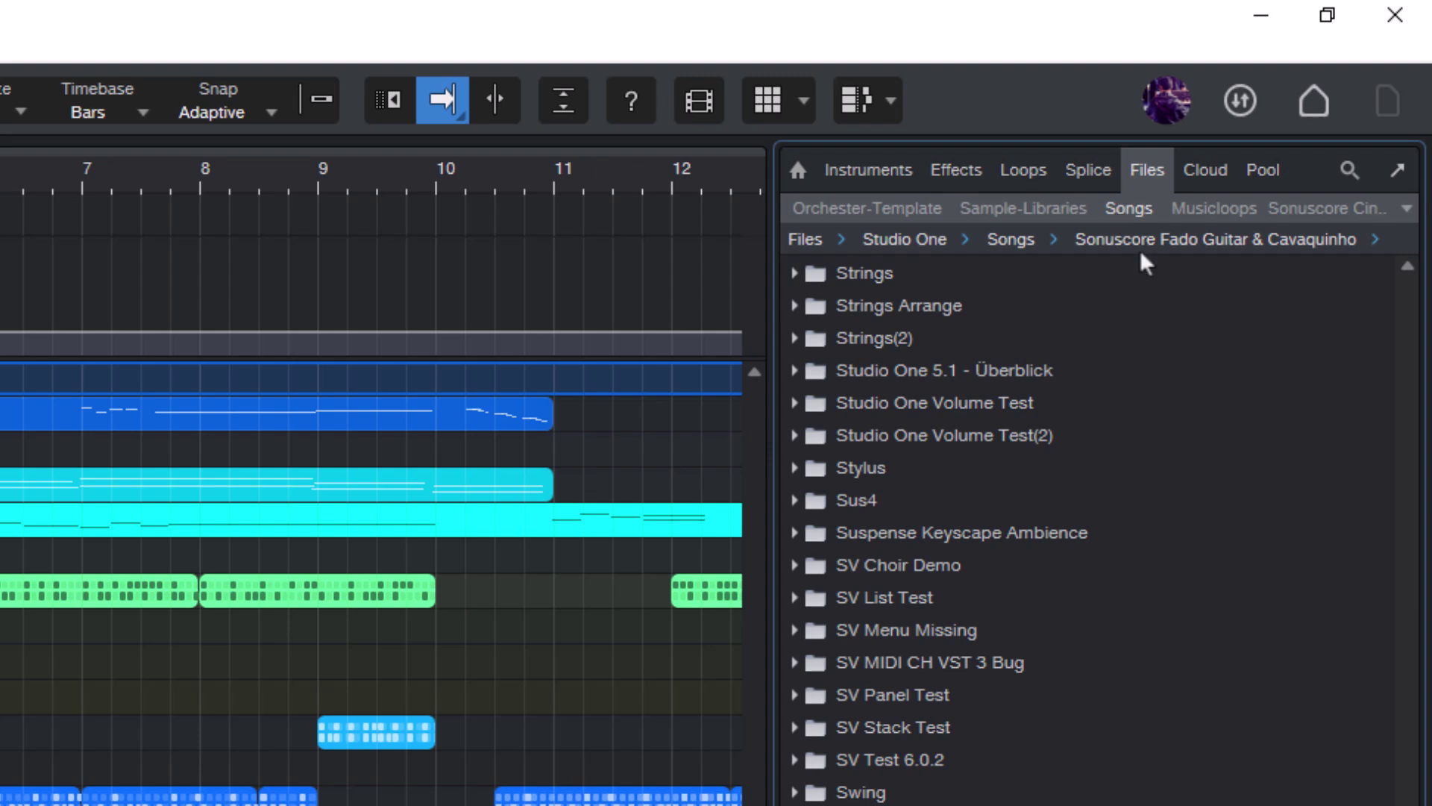
Search the Songs folder for 'Diary Secrets' and bring up options for the first song document.
click(1346, 176)
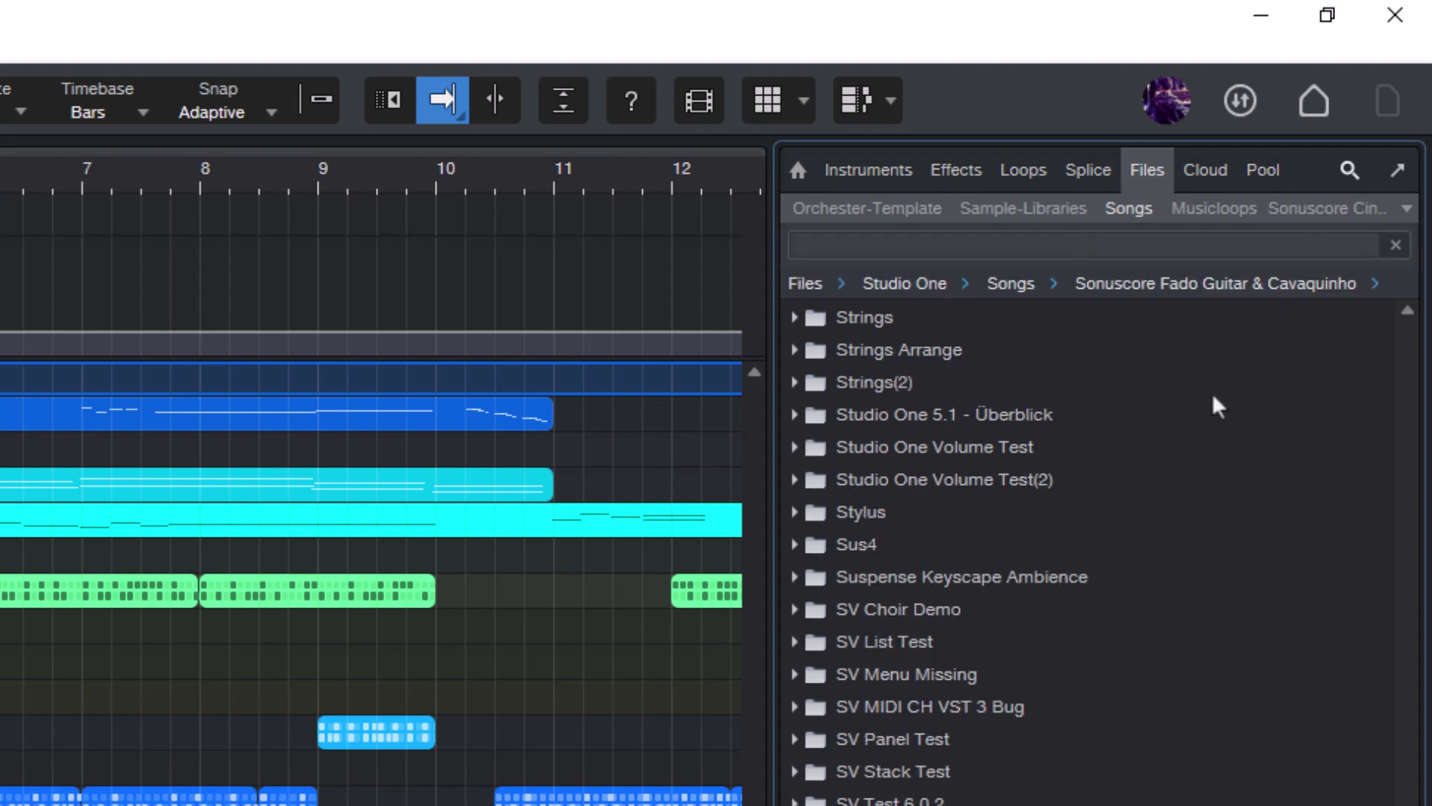
text(Diary Secrets)
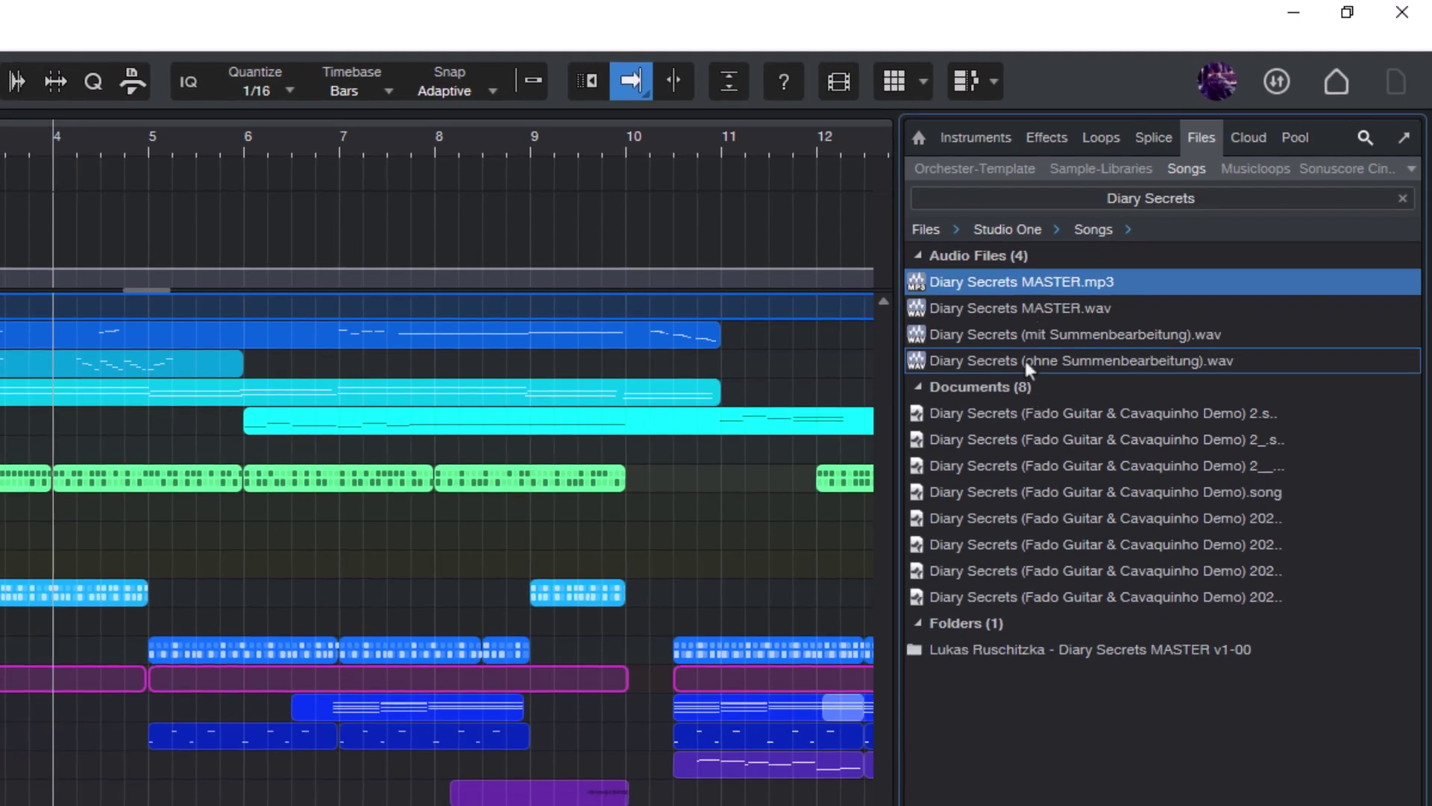
click(1025, 361)
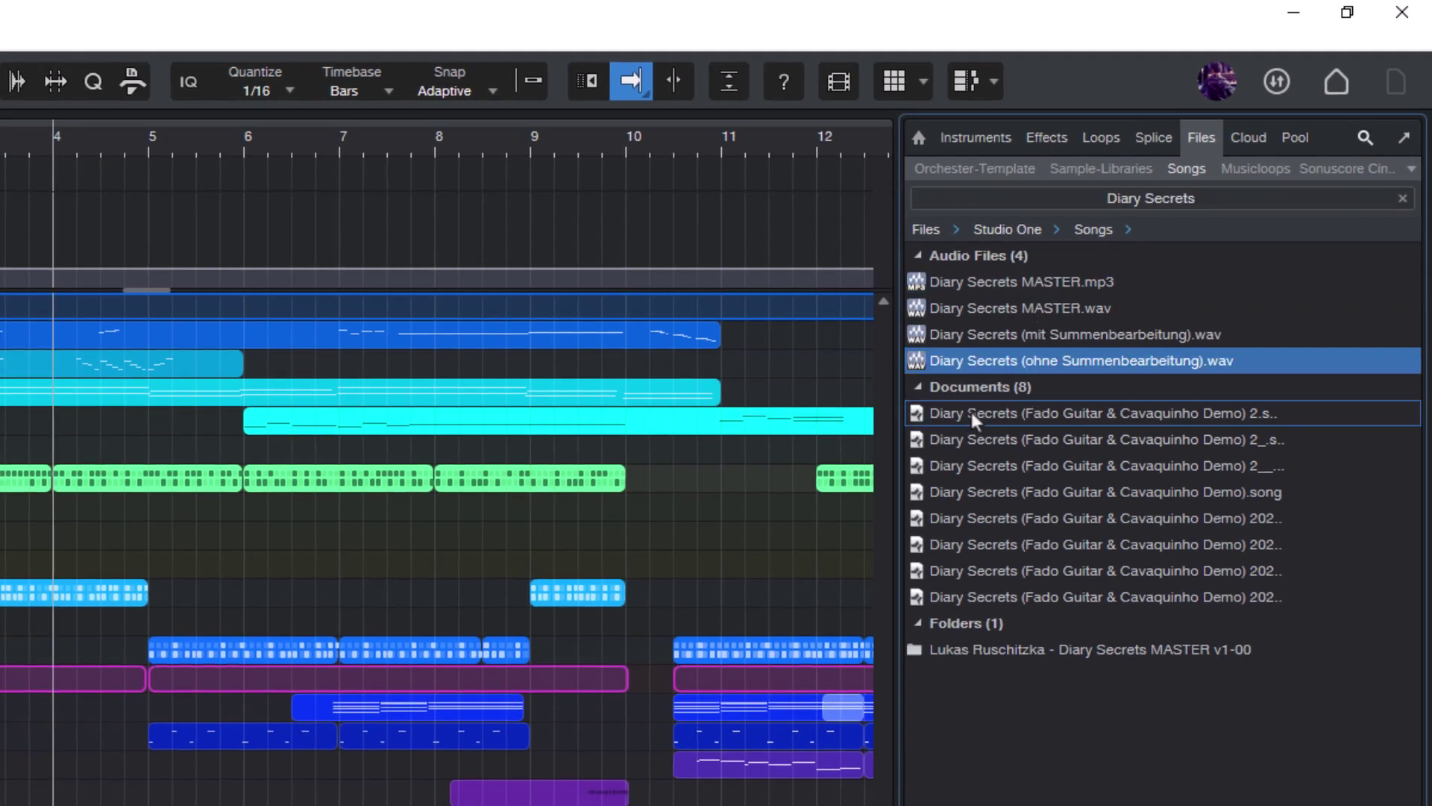
click(971, 412)
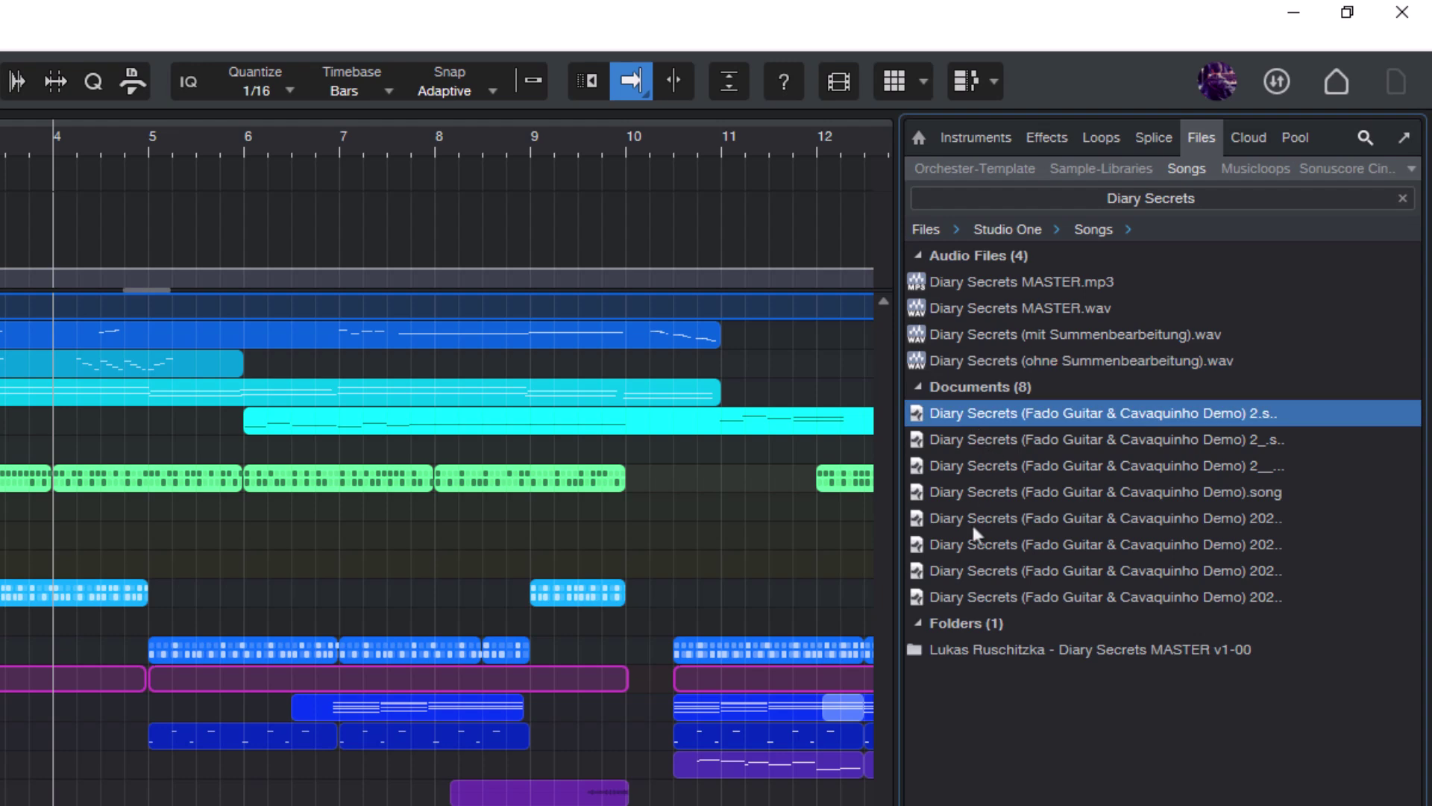
right_click(1045, 415)
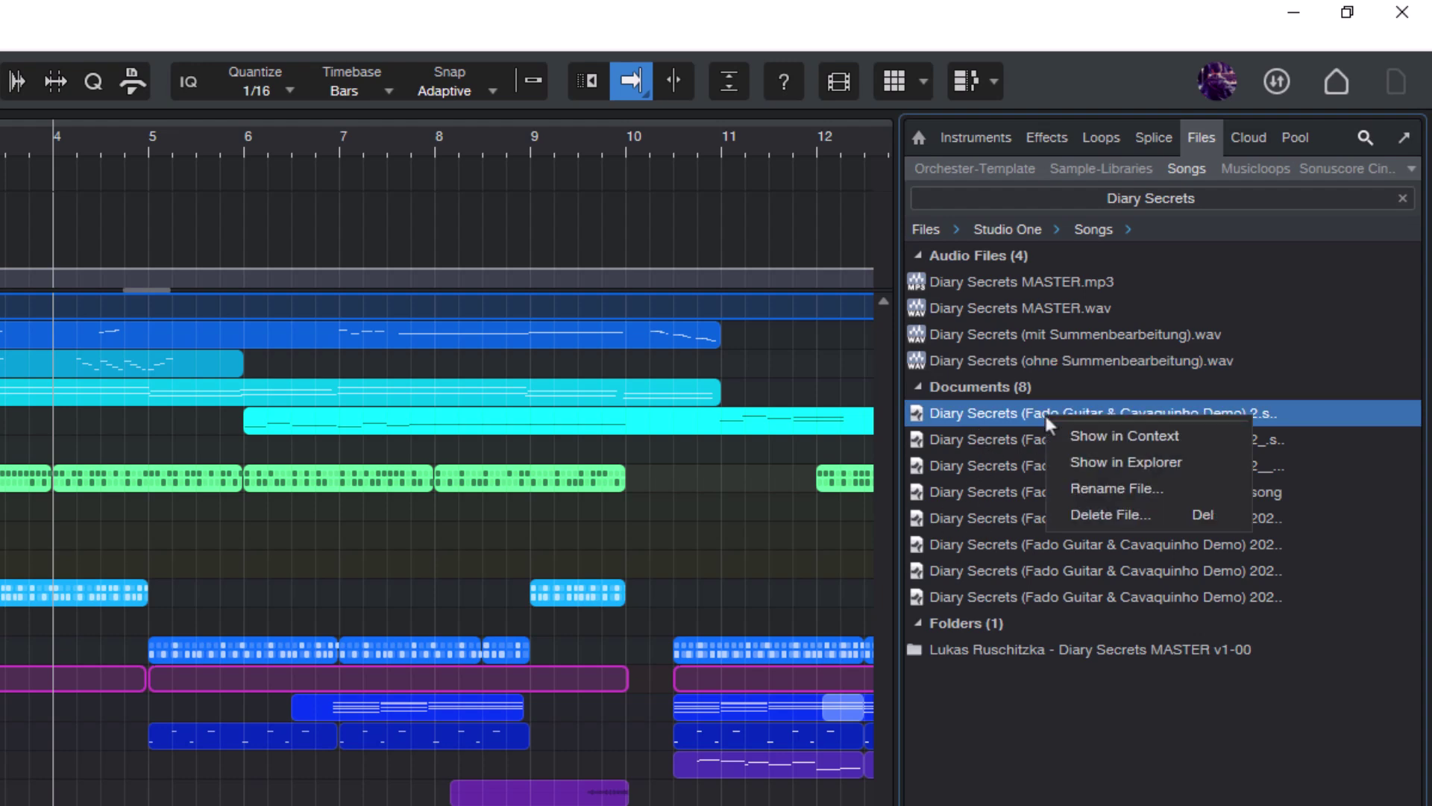
Show Diary Secrets 2.song in its folder and expand it to list its tracks.
click(1106, 442)
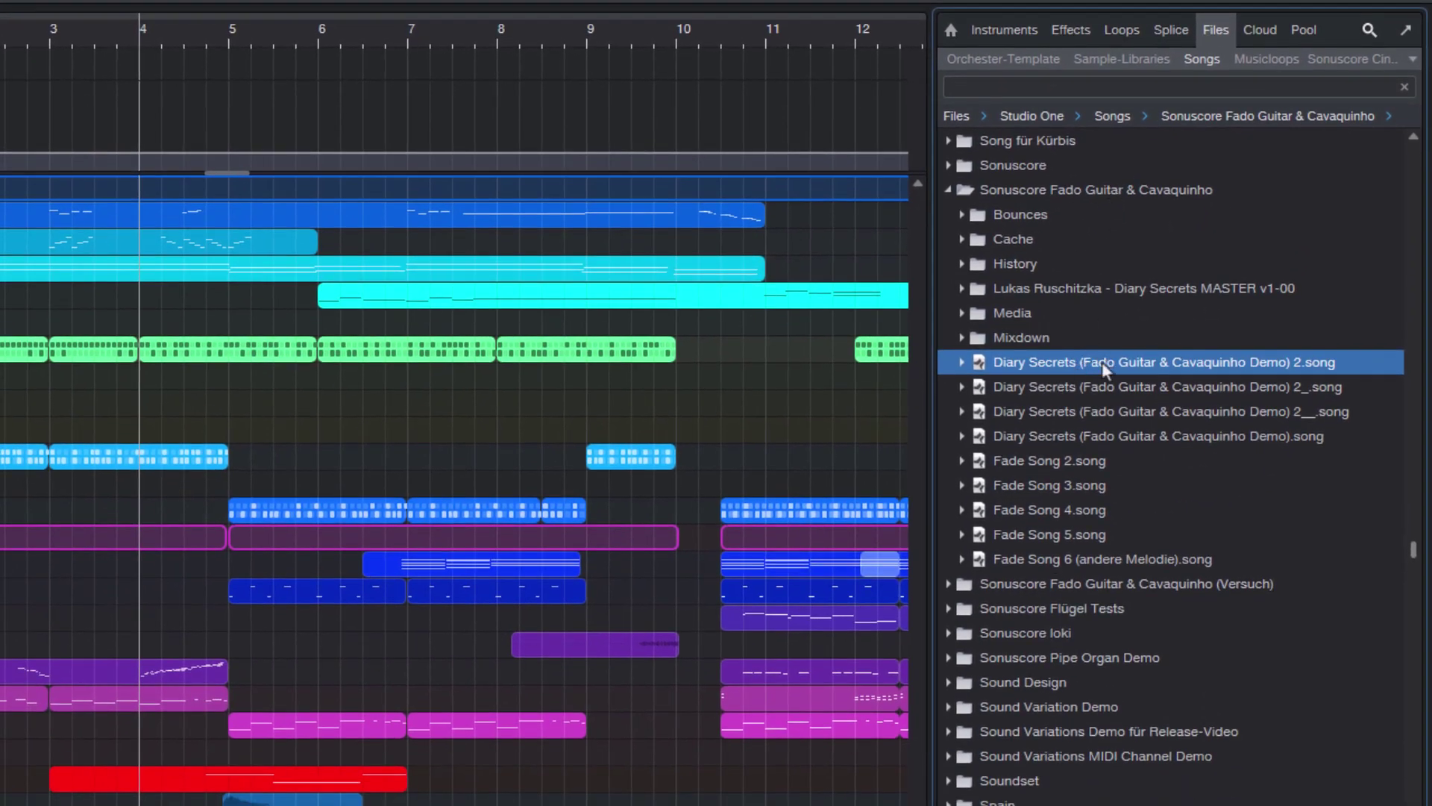
scroll(1102, 361, down, 1)
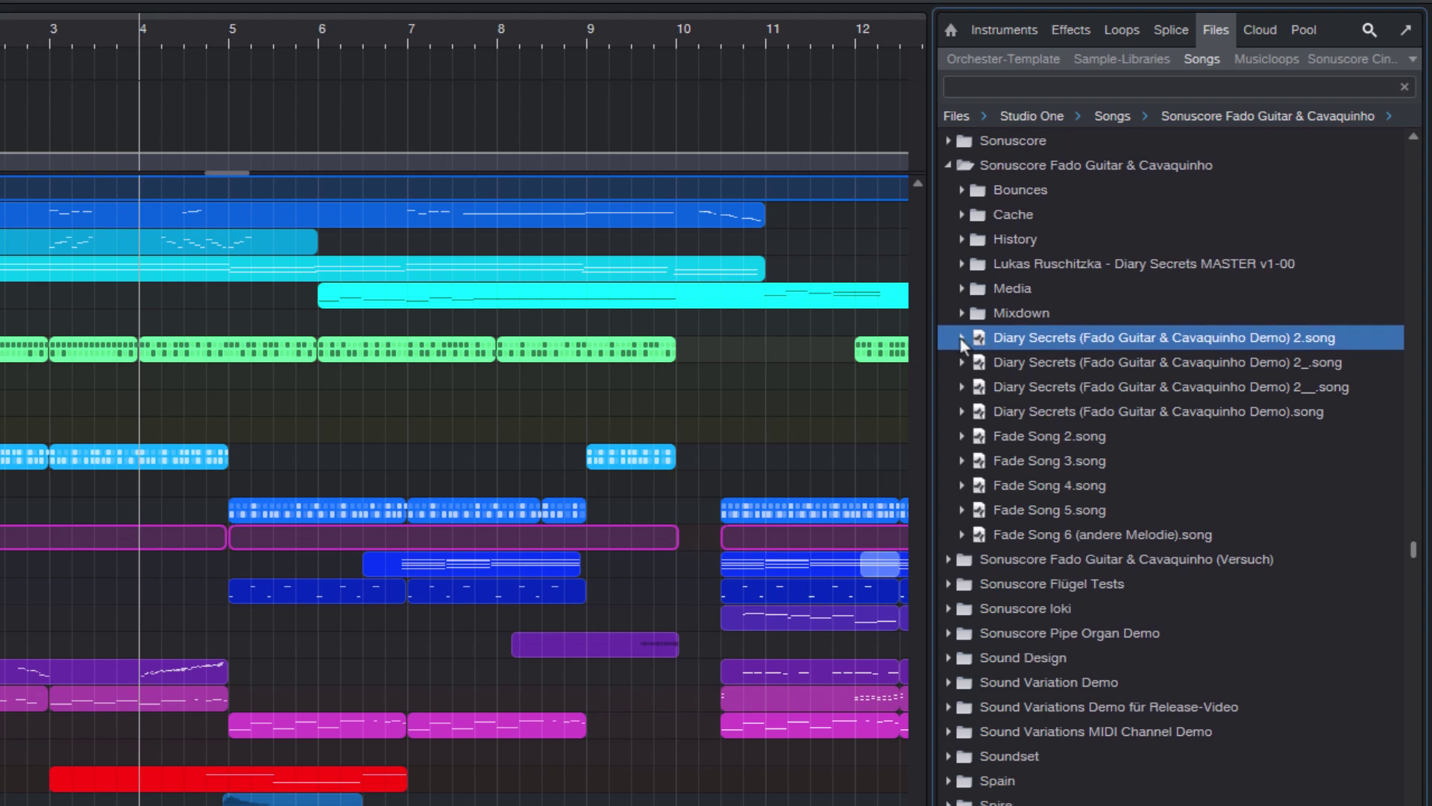
click(960, 337)
scroll(1109, 387, down, 5)
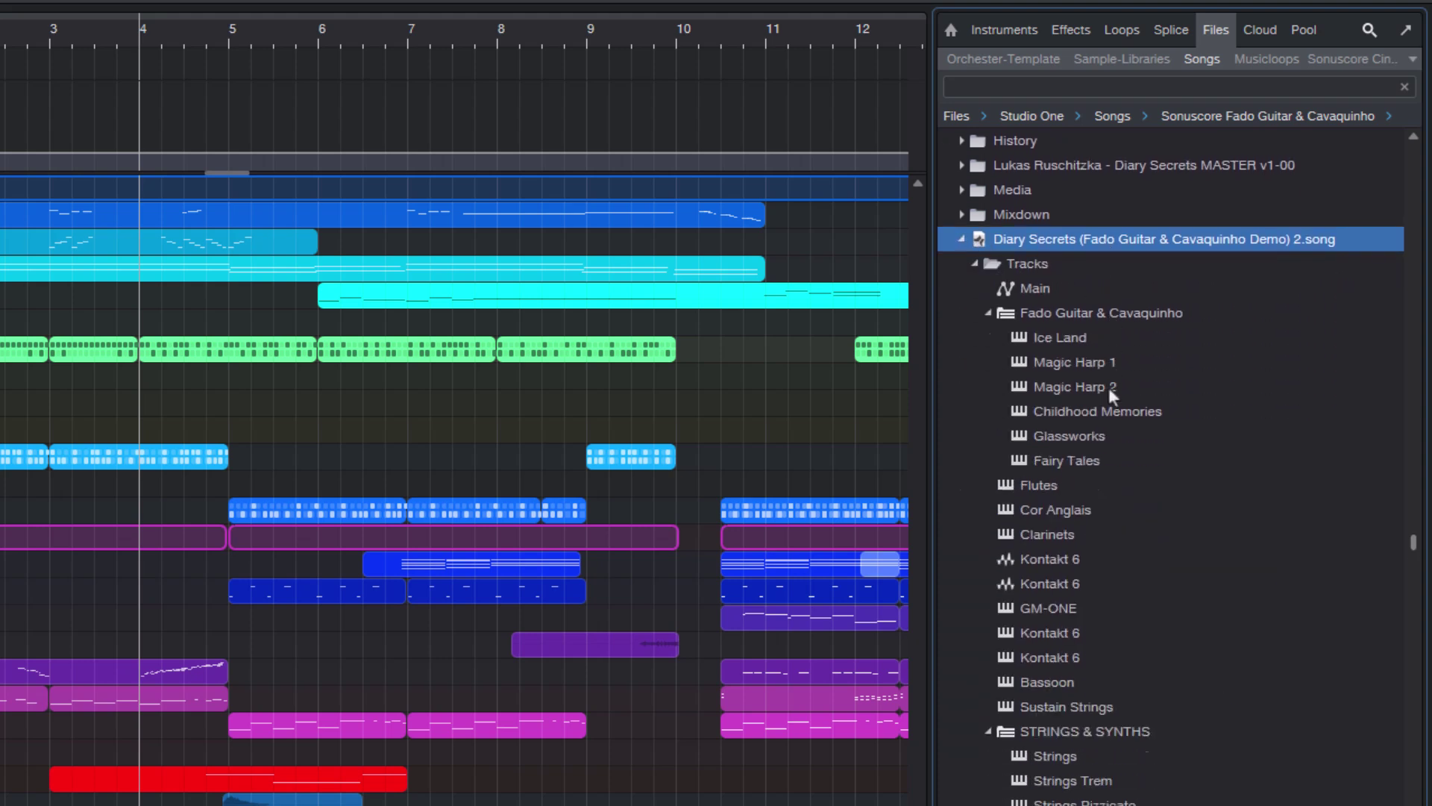
scroll(1108, 387, down, 1)
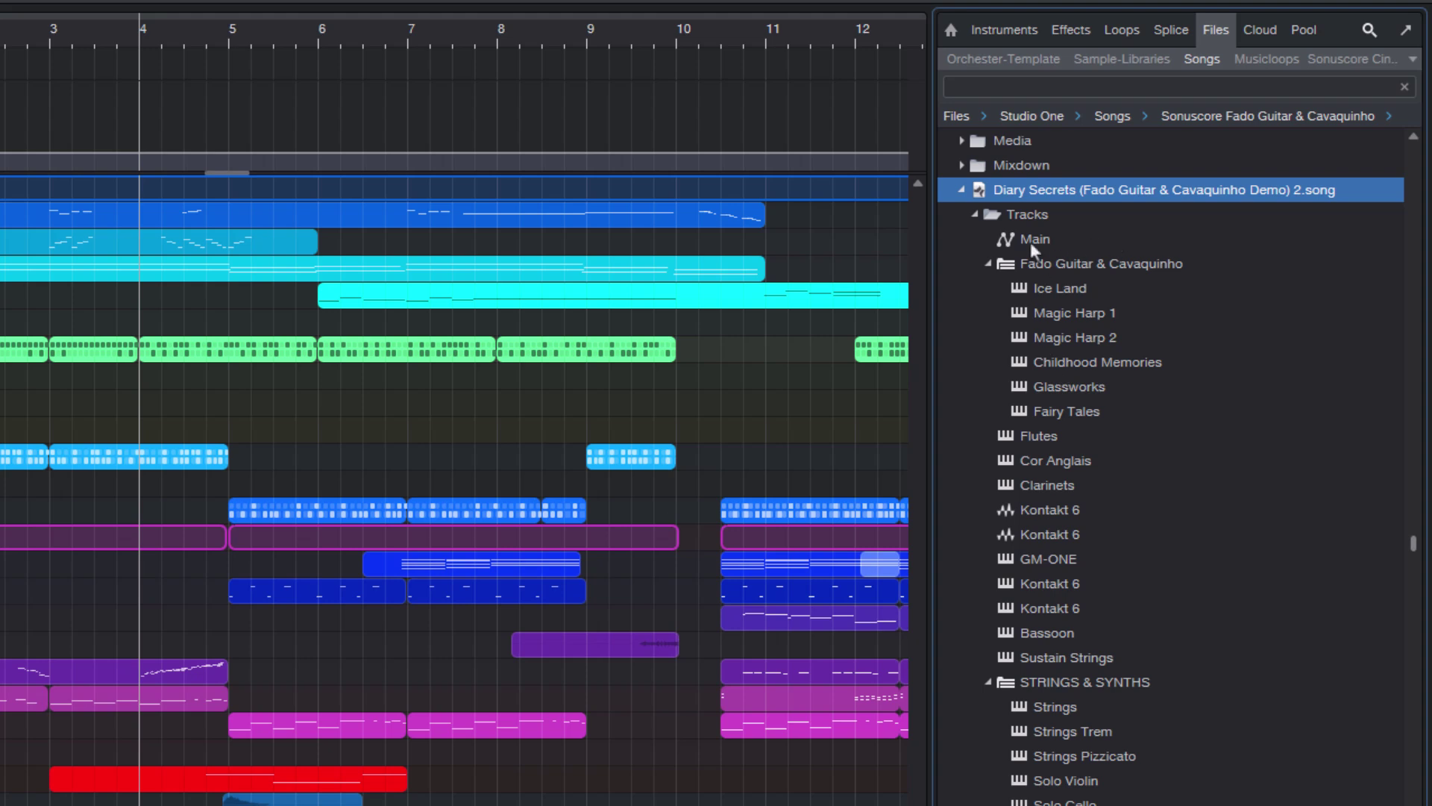
Browse the song's Cor Anglais, Clarinets and Kontakt 6 tracks.
scroll(1055, 384, down, 1)
click(1048, 437)
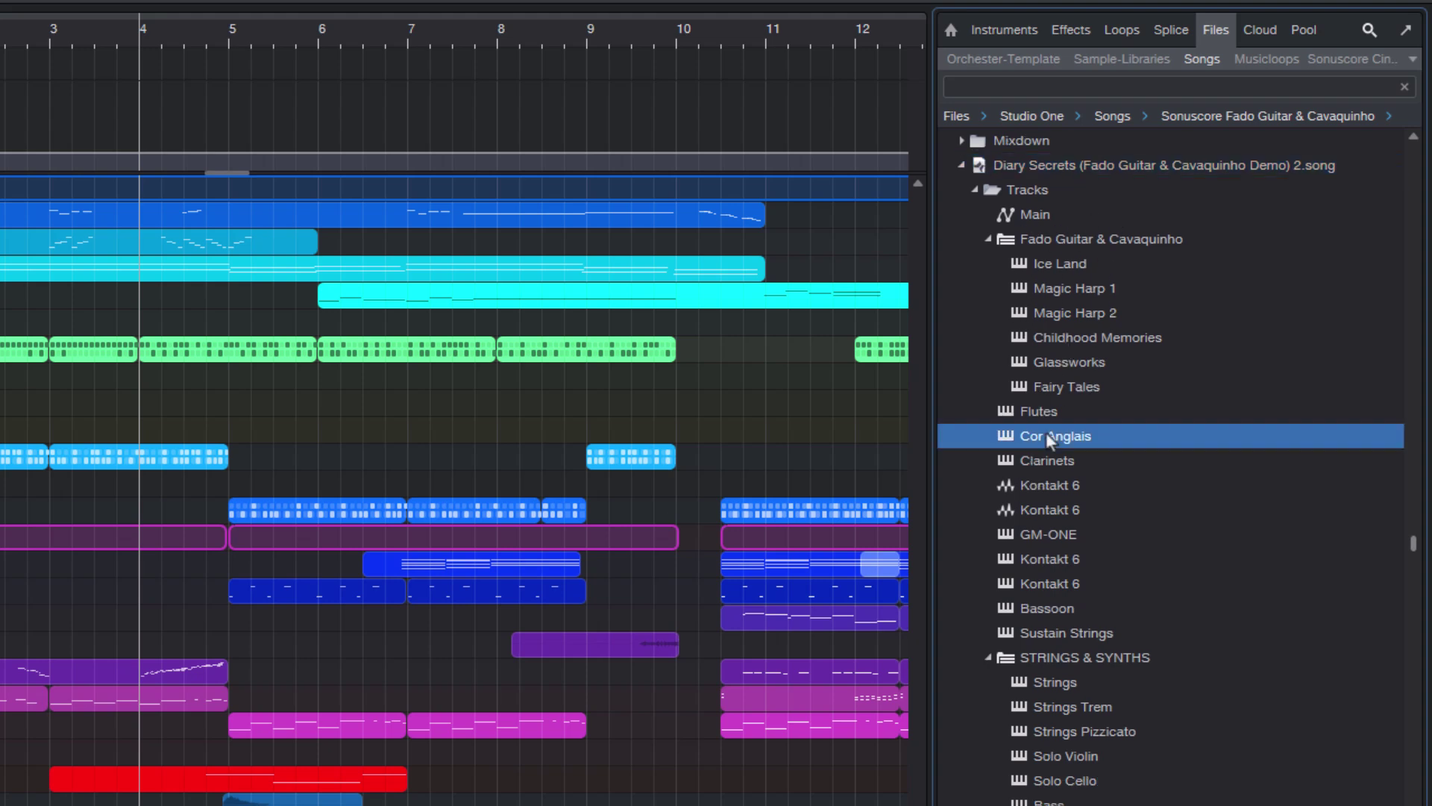
click(1049, 463)
click(1051, 487)
scroll(1037, 455, down, 2)
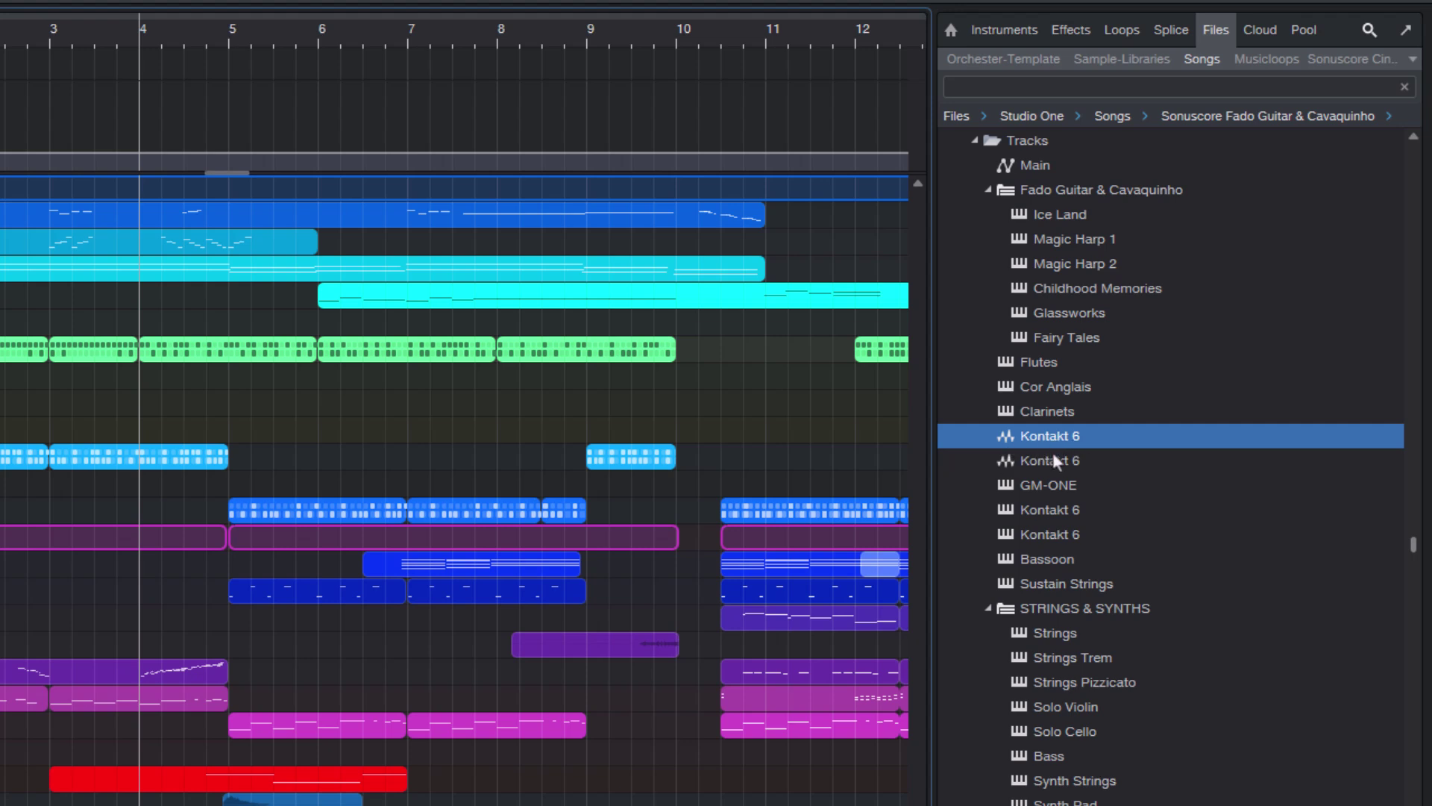
click(1053, 453)
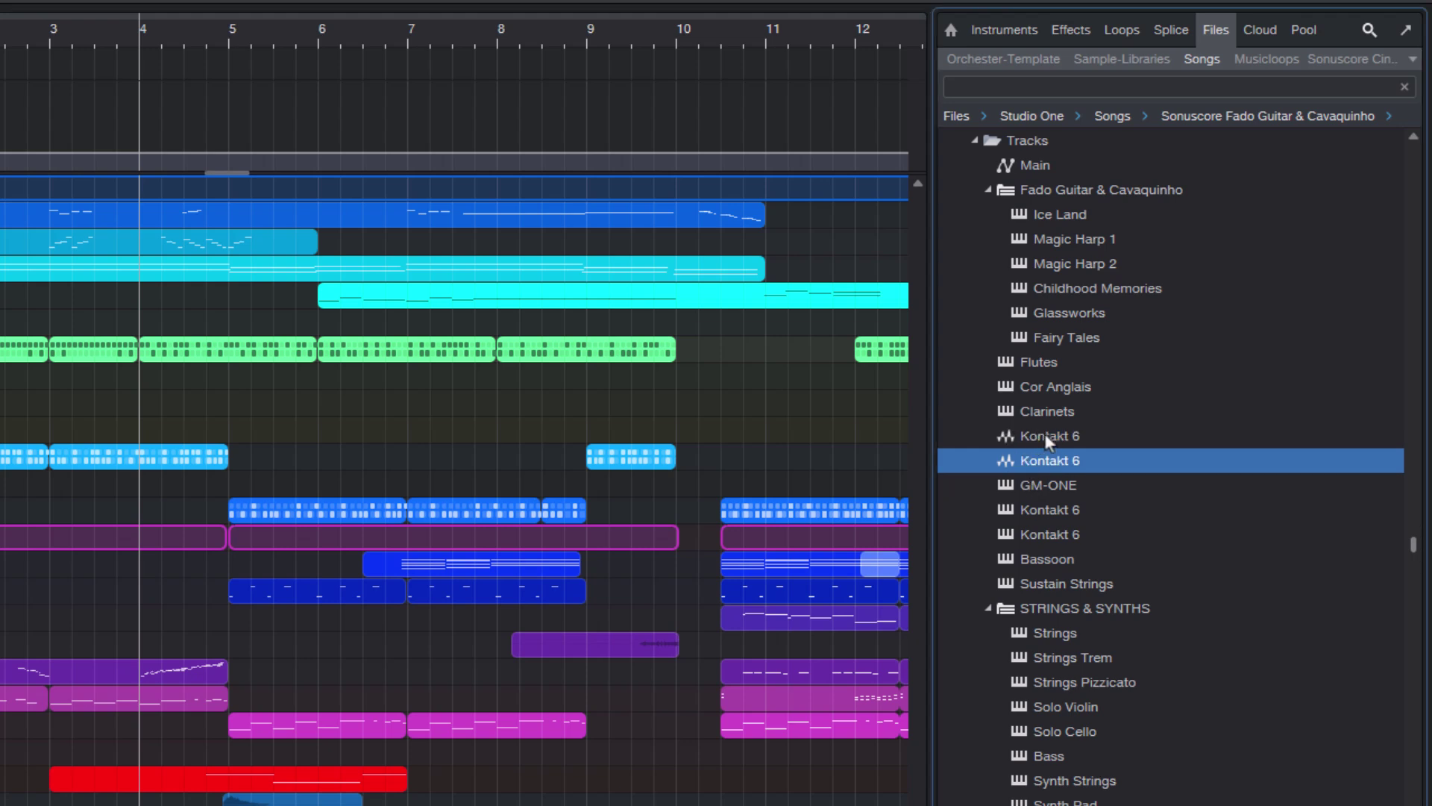
click(1045, 434)
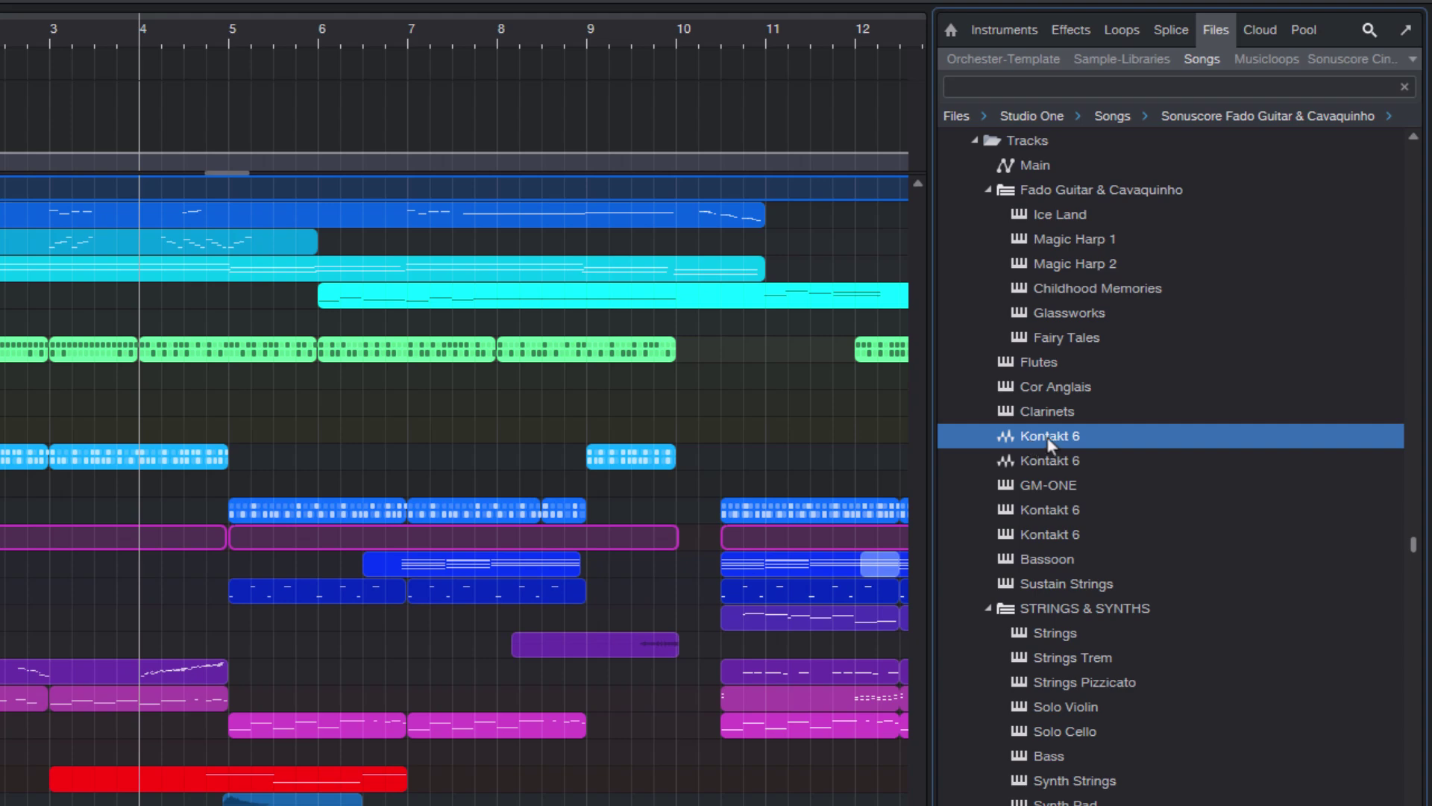
Drag the Kontakt 6 track into the arrangement as track 31 and preview its second clip.
drag(1048, 441, 772, 701)
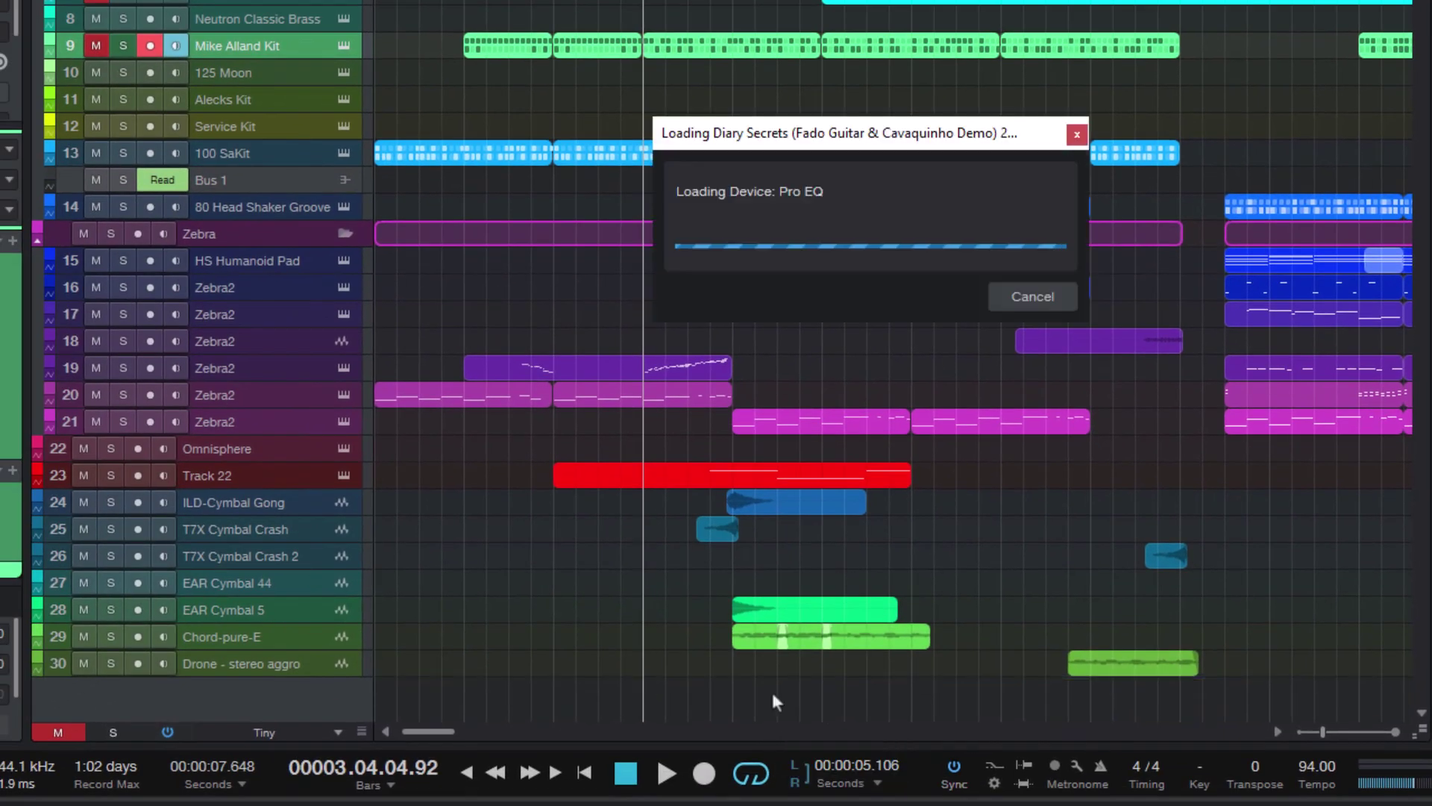
drag(434, 733, 615, 723)
click(655, 705)
key(space)
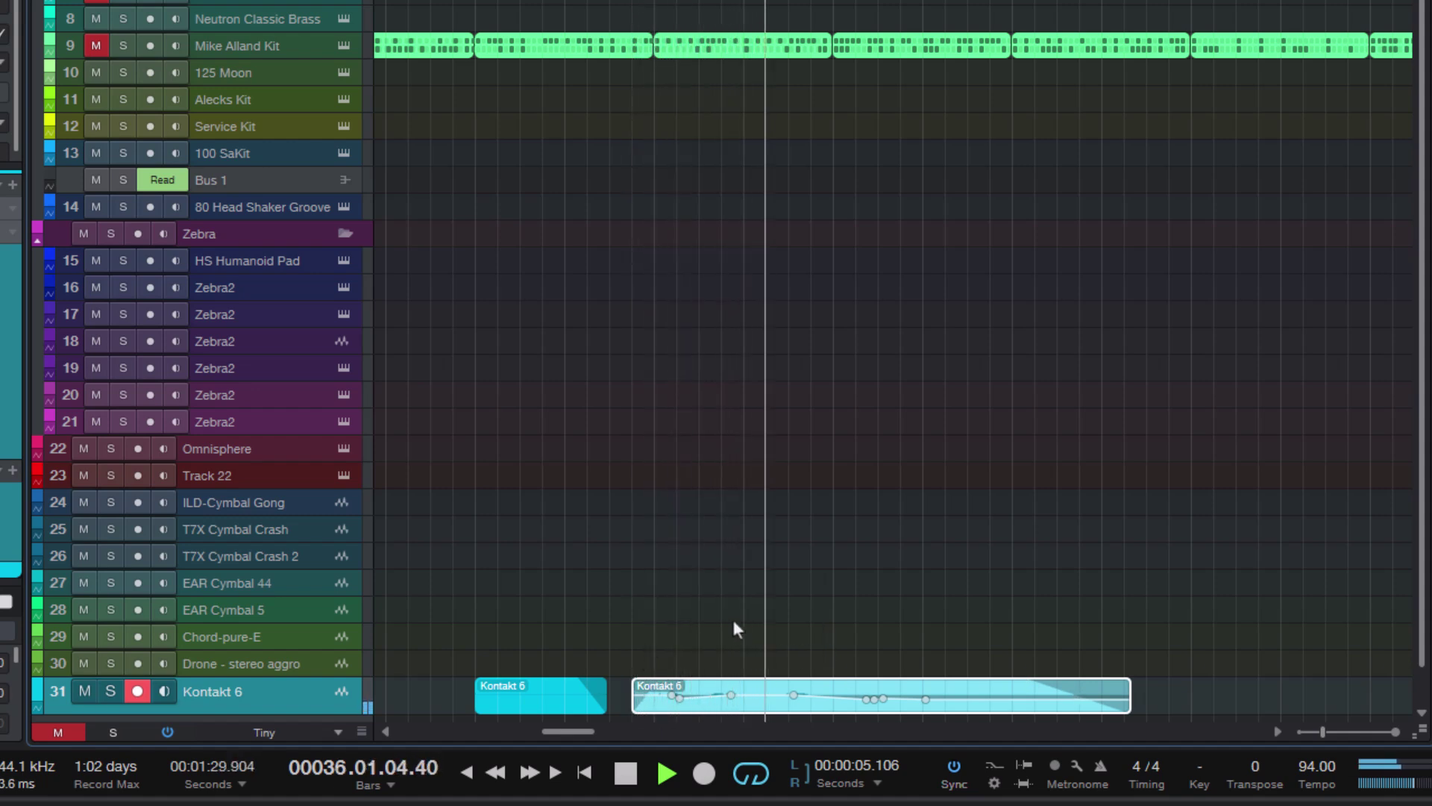
key(space)
click(757, 627)
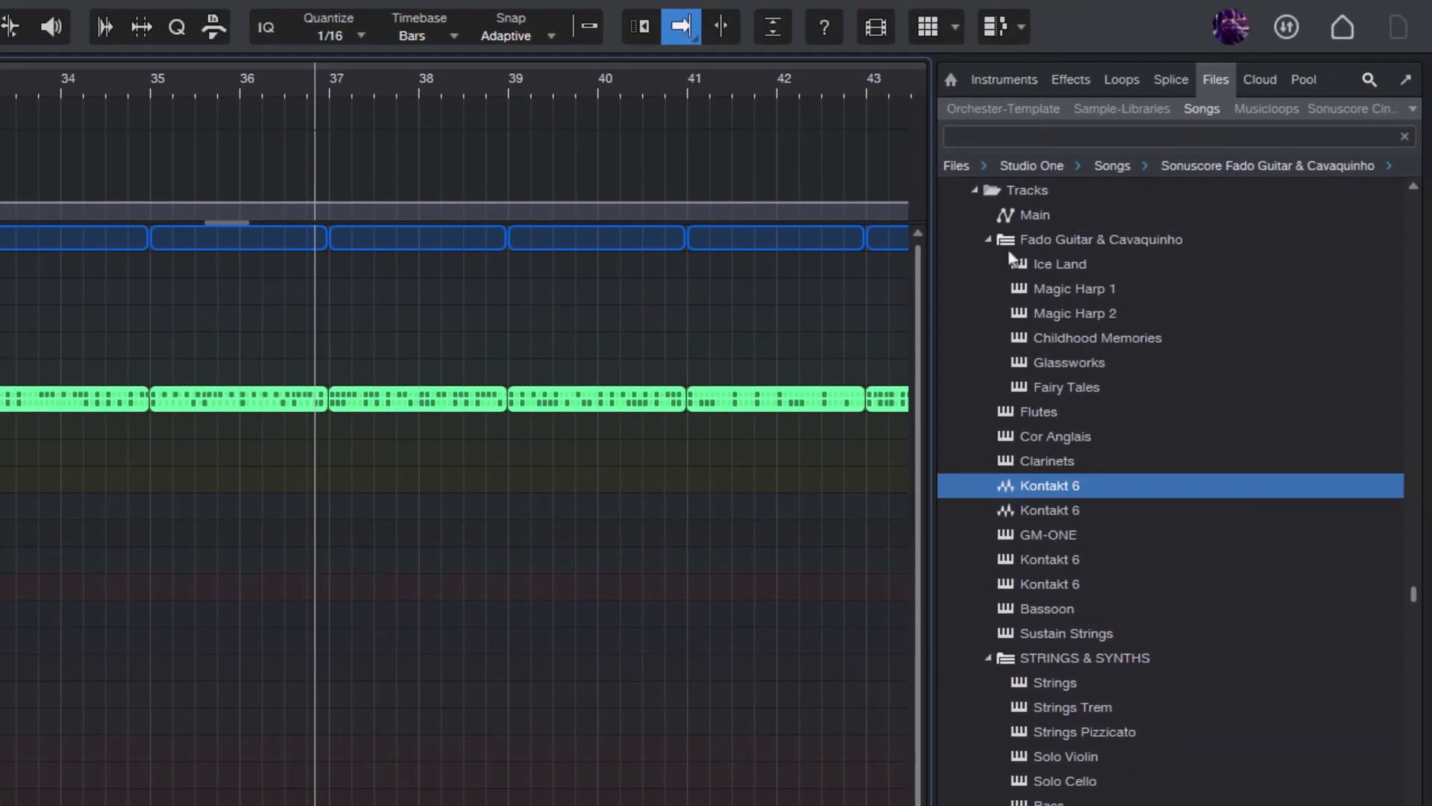
Select Magic Harp 1 through Childhood Memories and drag them in as tracks 13–15.
double_click(1006, 244)
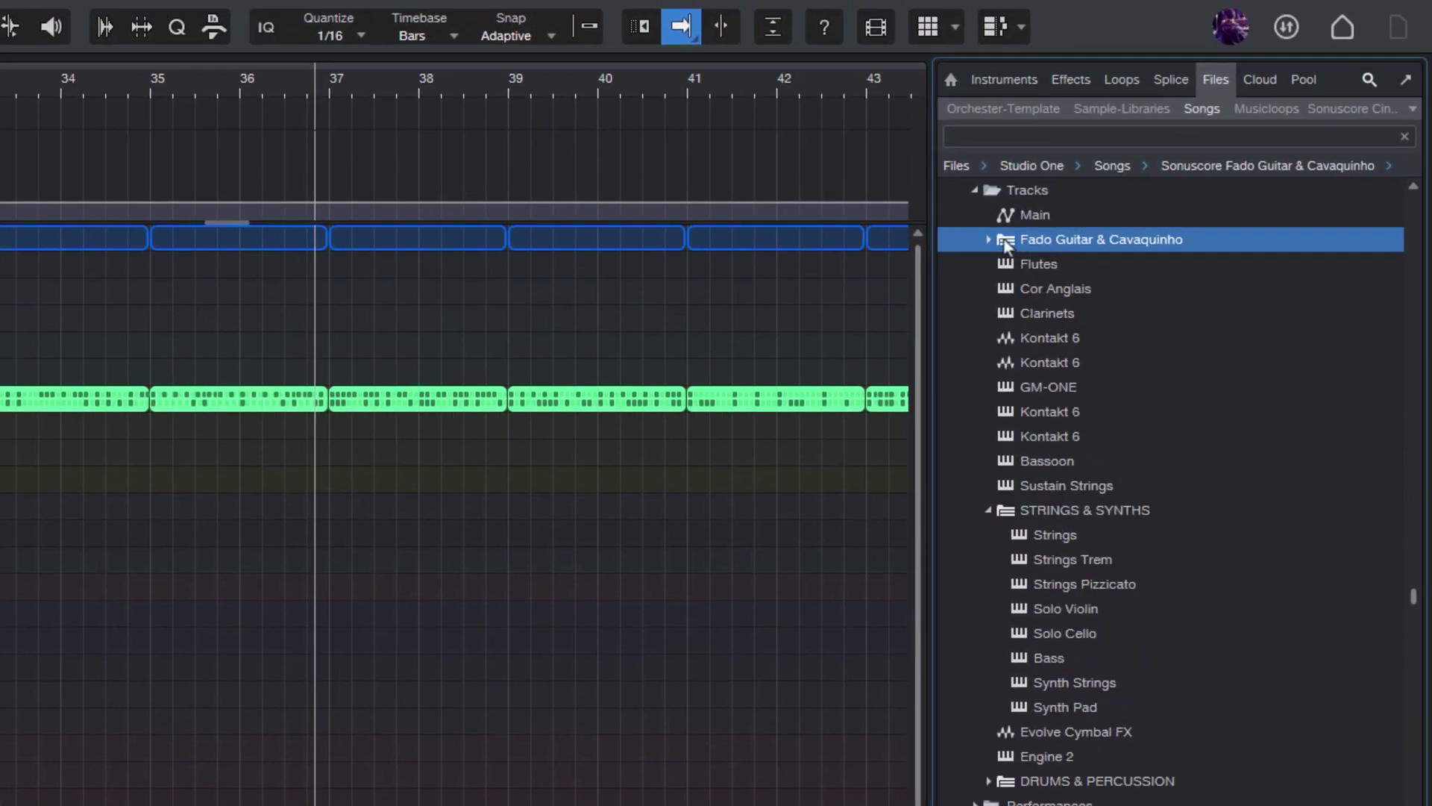
double_click(1006, 243)
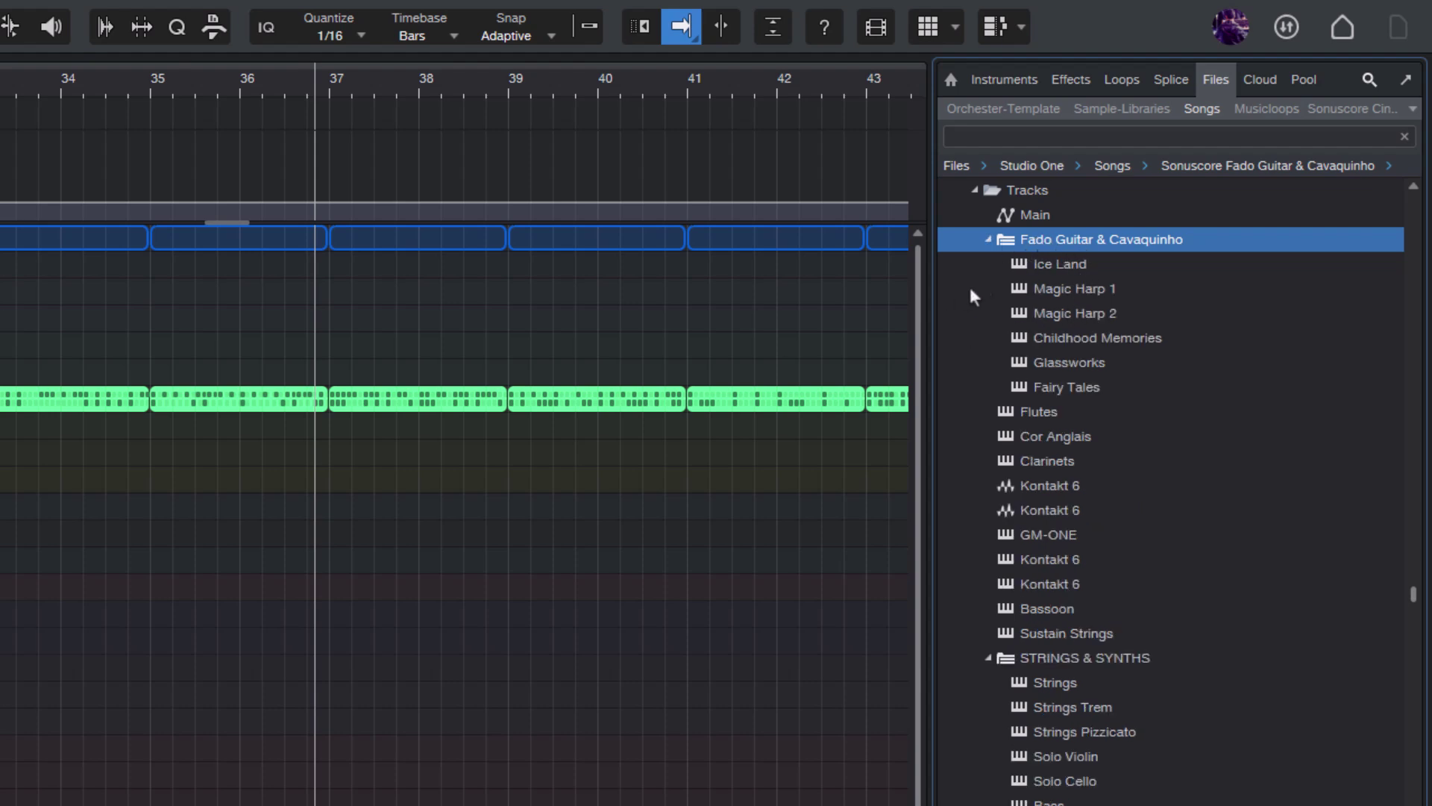
click(1050, 265)
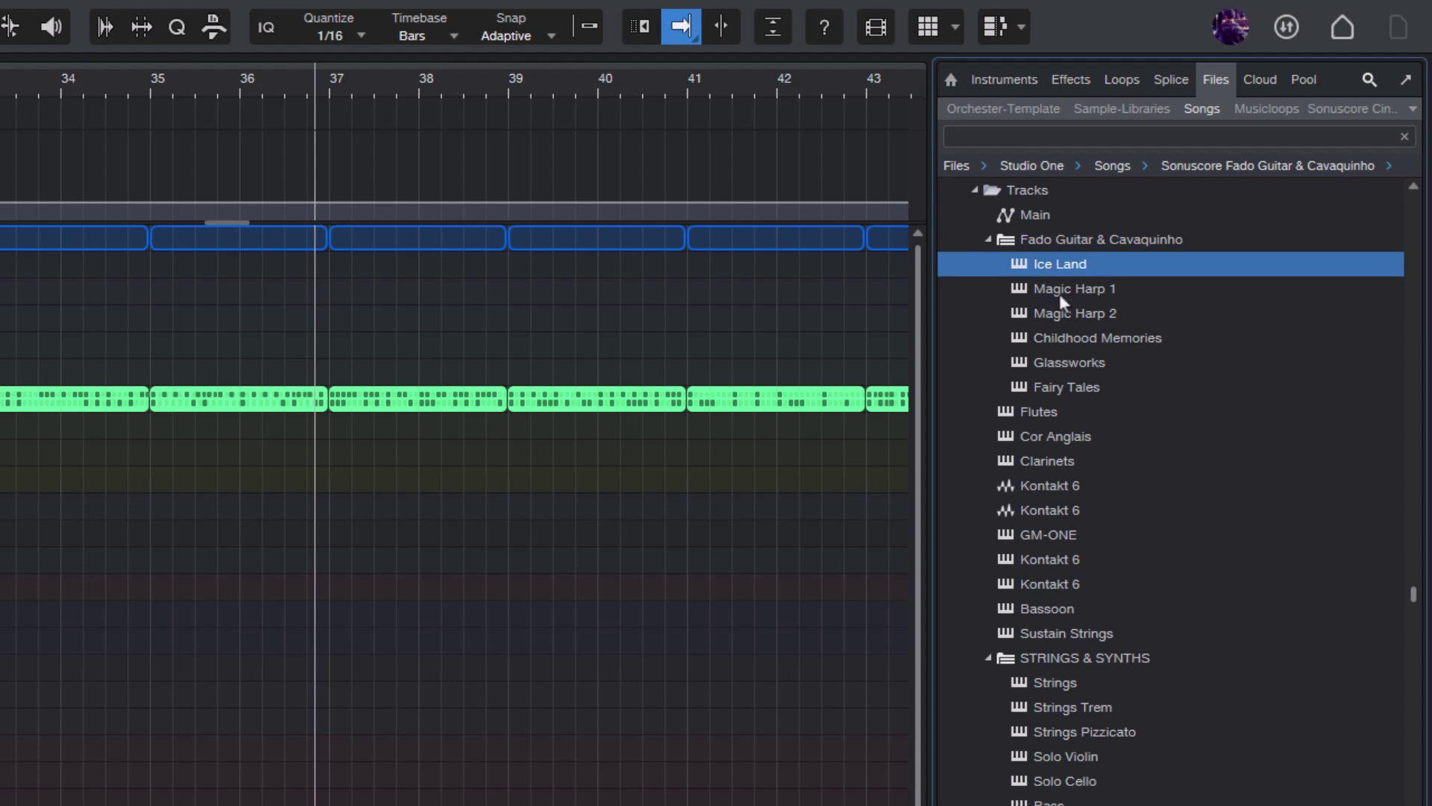
click(1060, 291)
click(1066, 310)
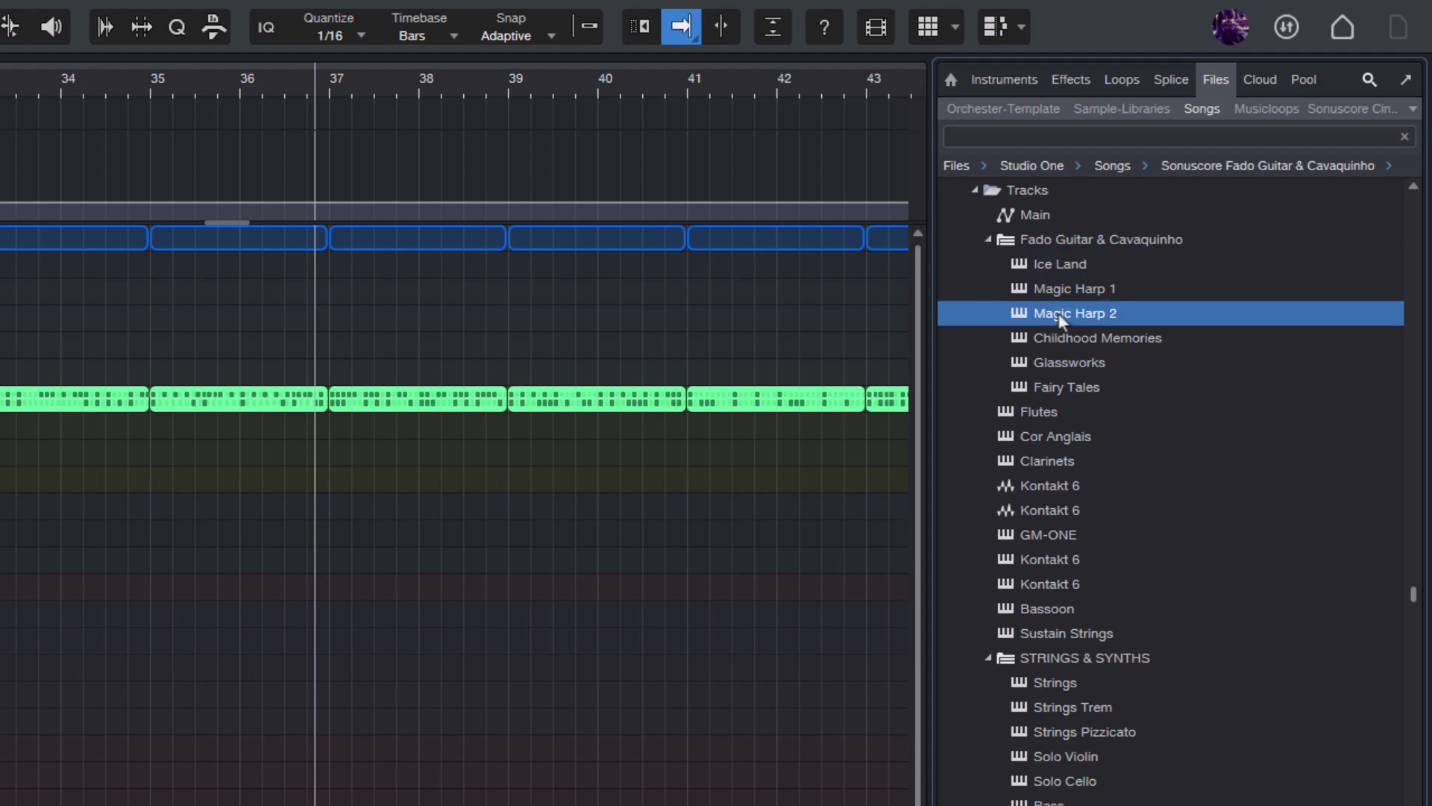
click(1065, 289)
click(1059, 339)
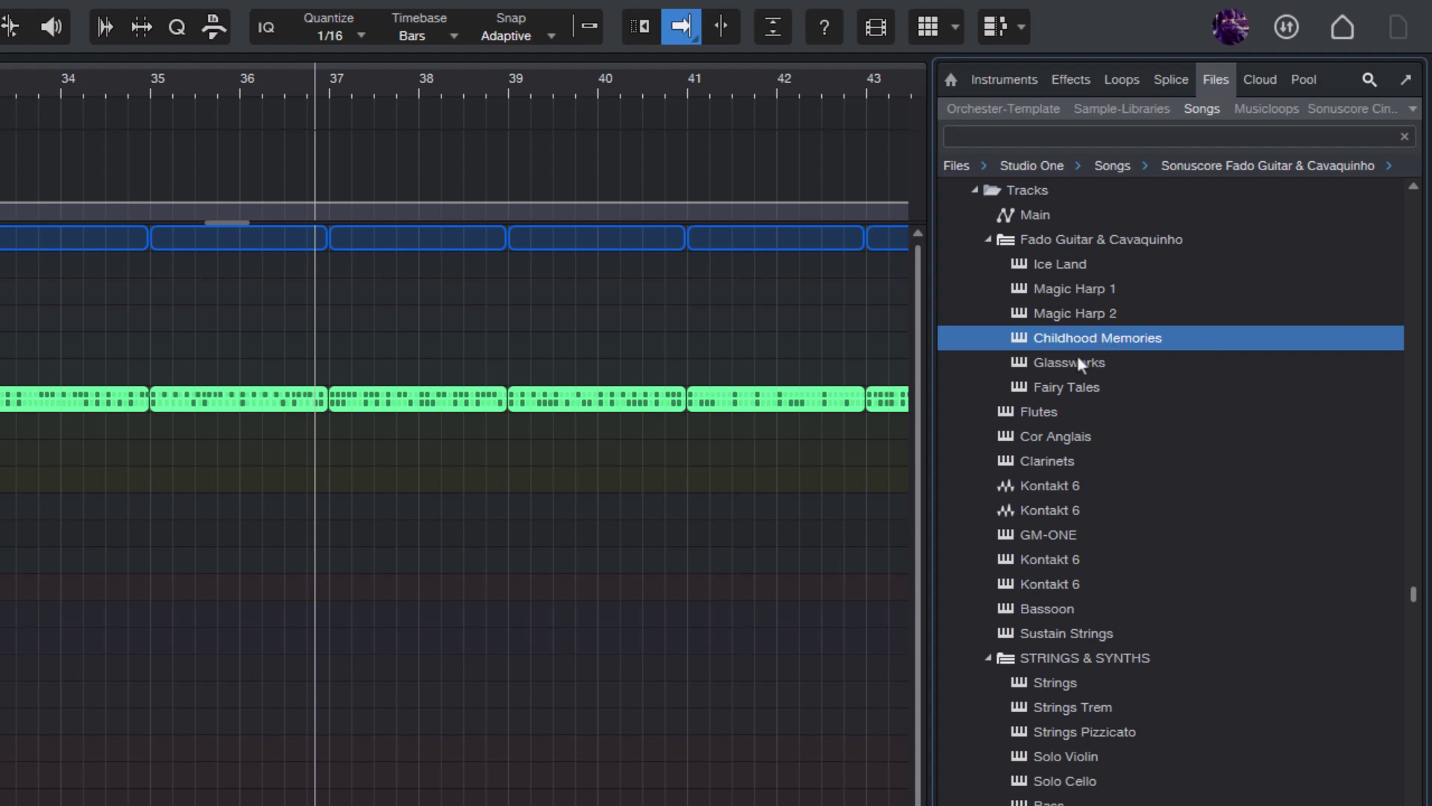
shift+click(1055, 285)
drag(1054, 285, 346, 496)
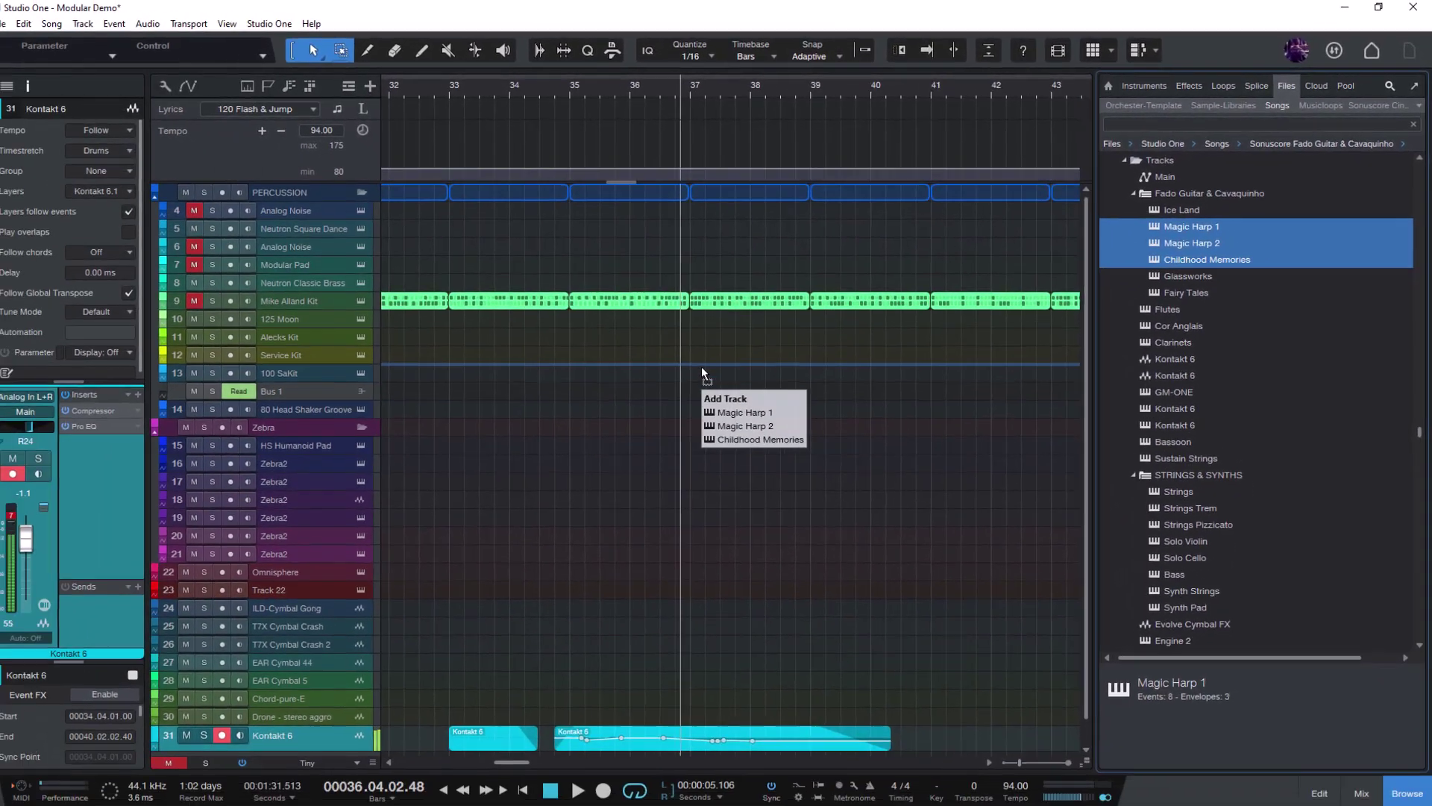
drag(701, 366, 702, 365)
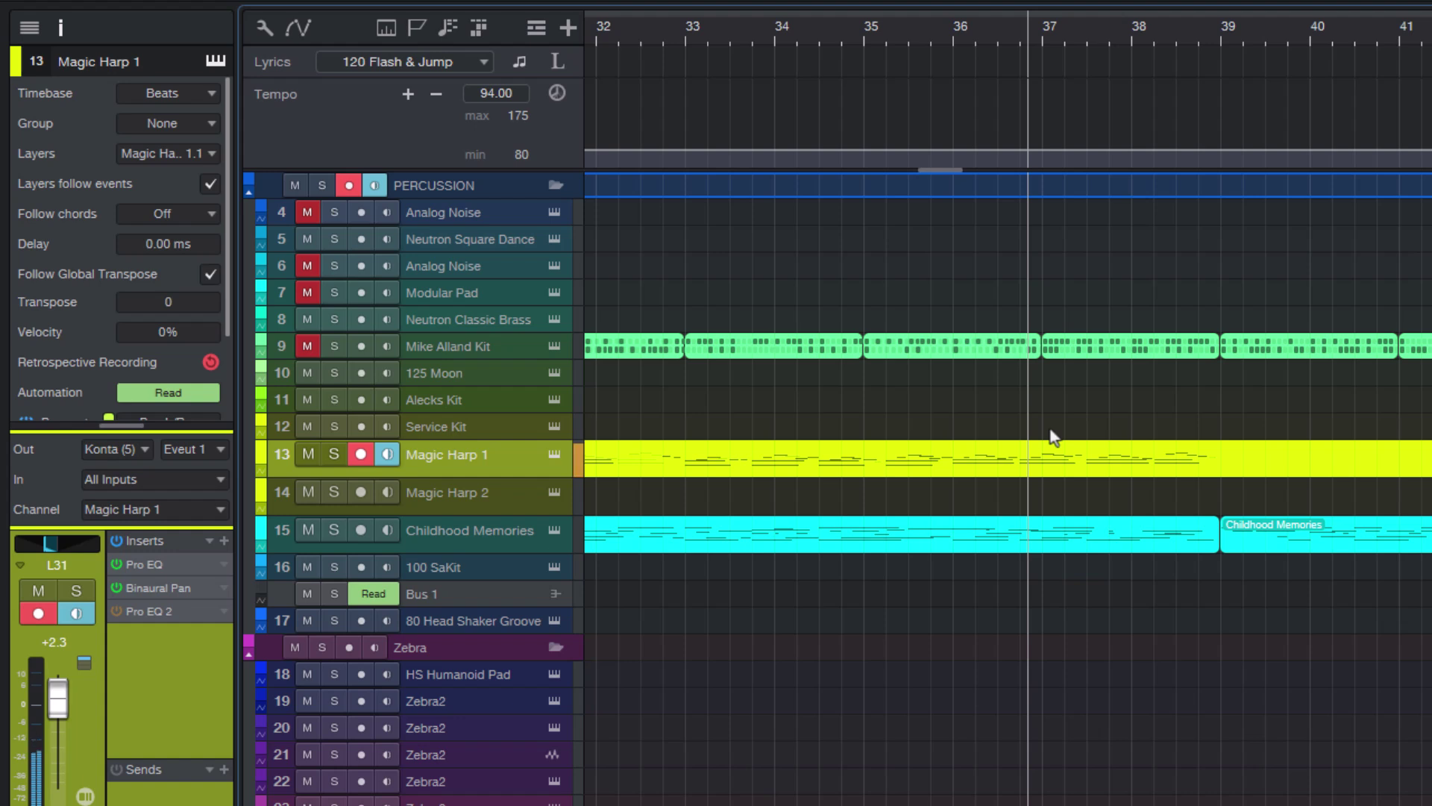
Below Childhood Memories, add the STRINGS & SYNTHS folder with its eight sub-tracks (16–23).
click(522, 537)
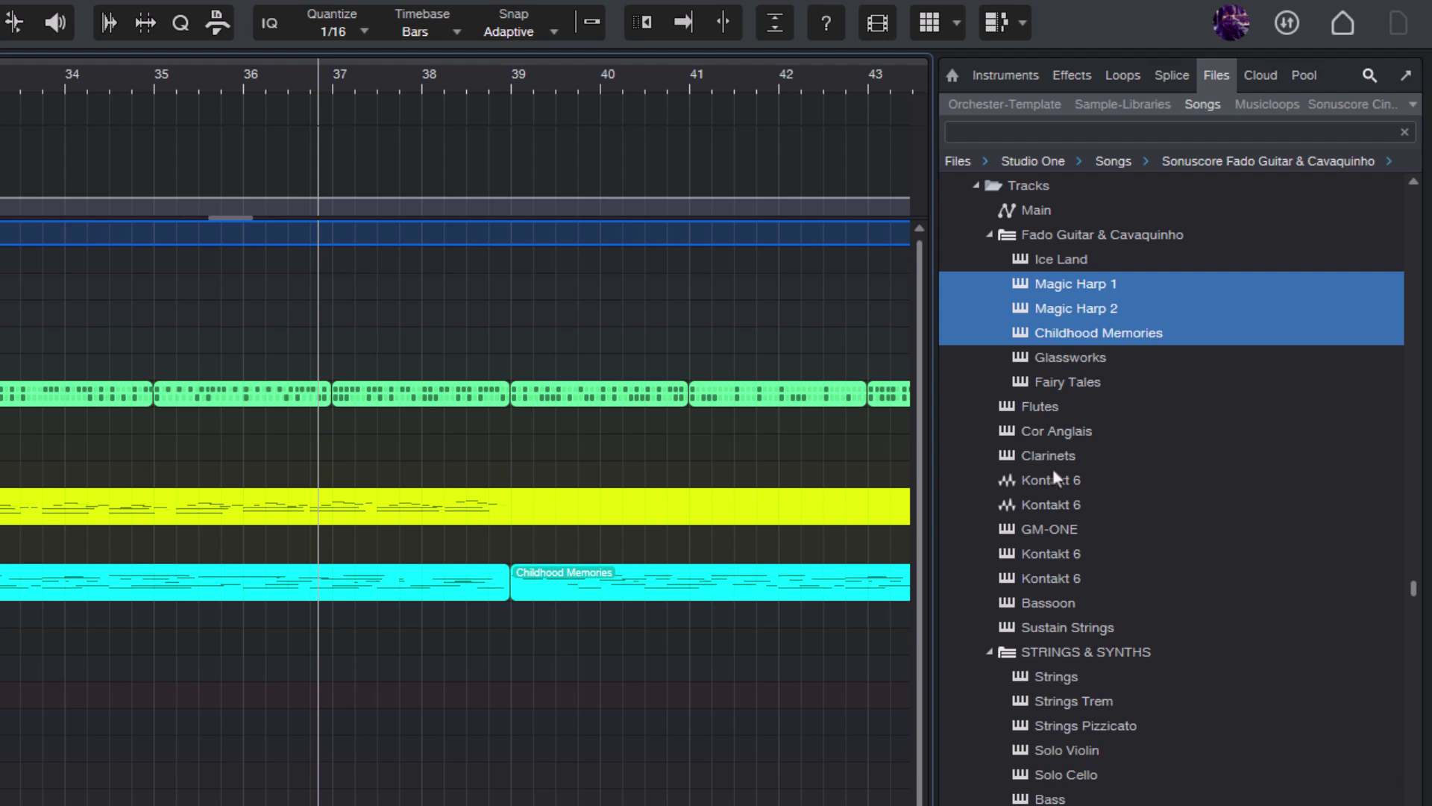
scroll(1044, 523, down, 2)
double_click(1048, 602)
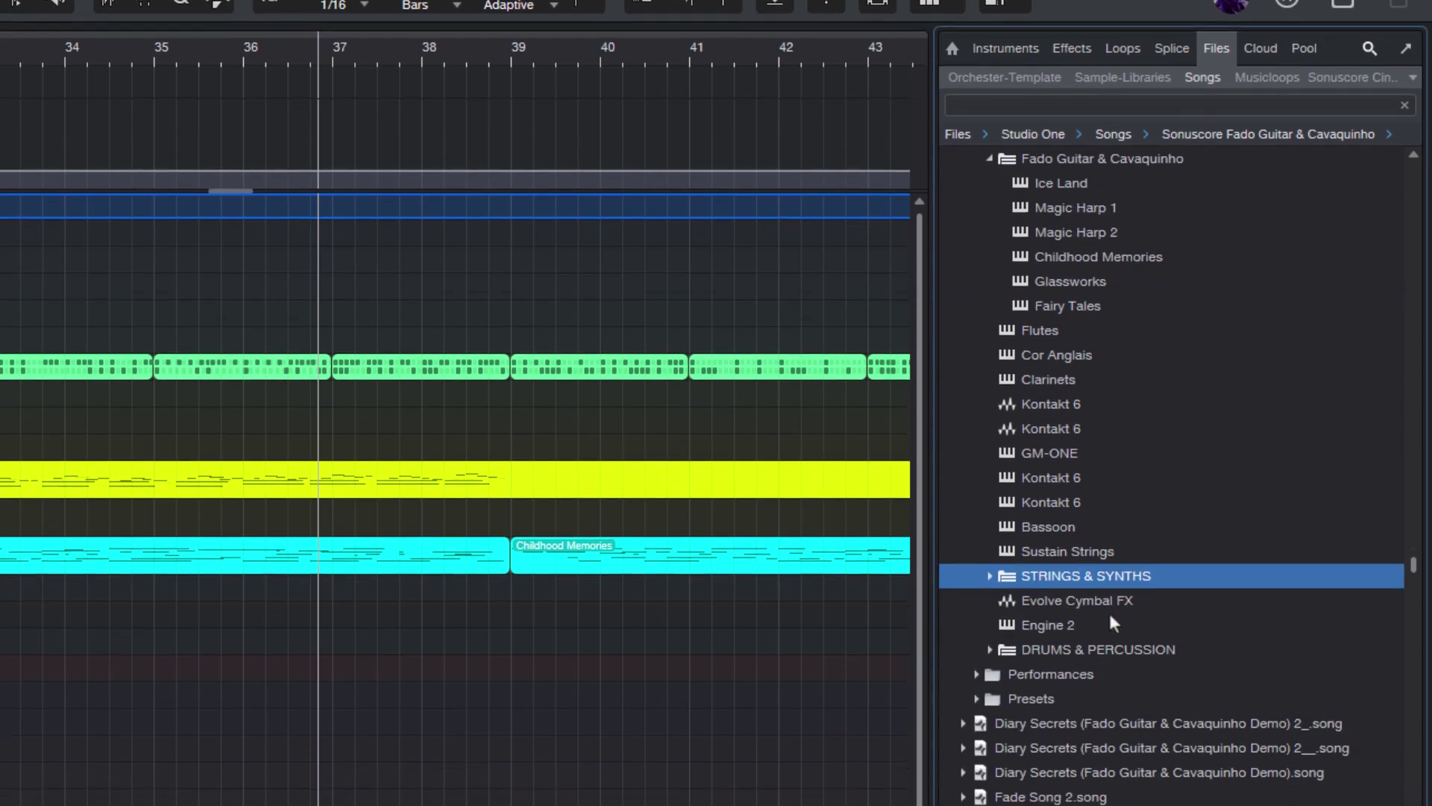
double_click(1047, 391)
scroll(1081, 338, down, 4)
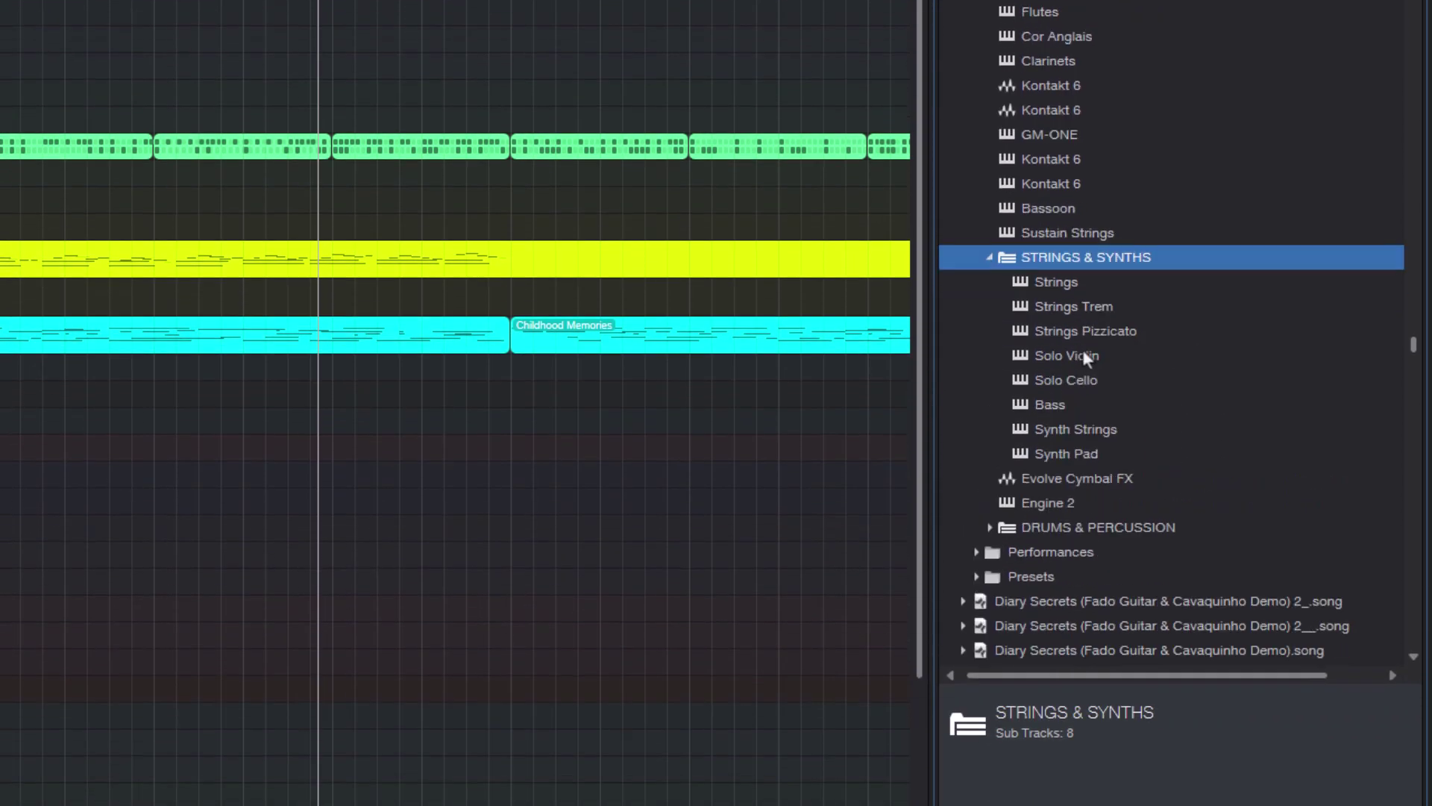
key(Down)
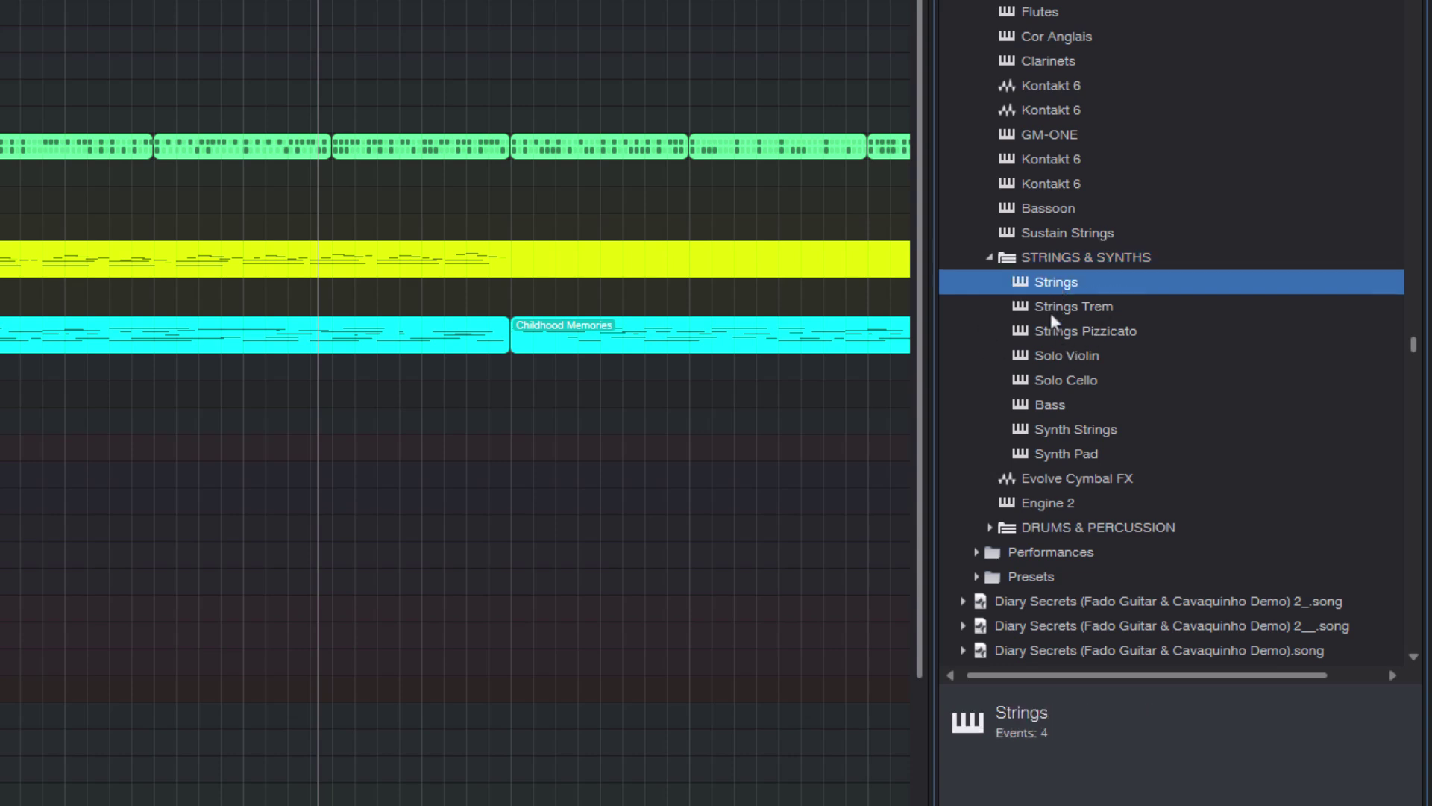
click(1037, 379)
drag(1065, 261, 261, 332)
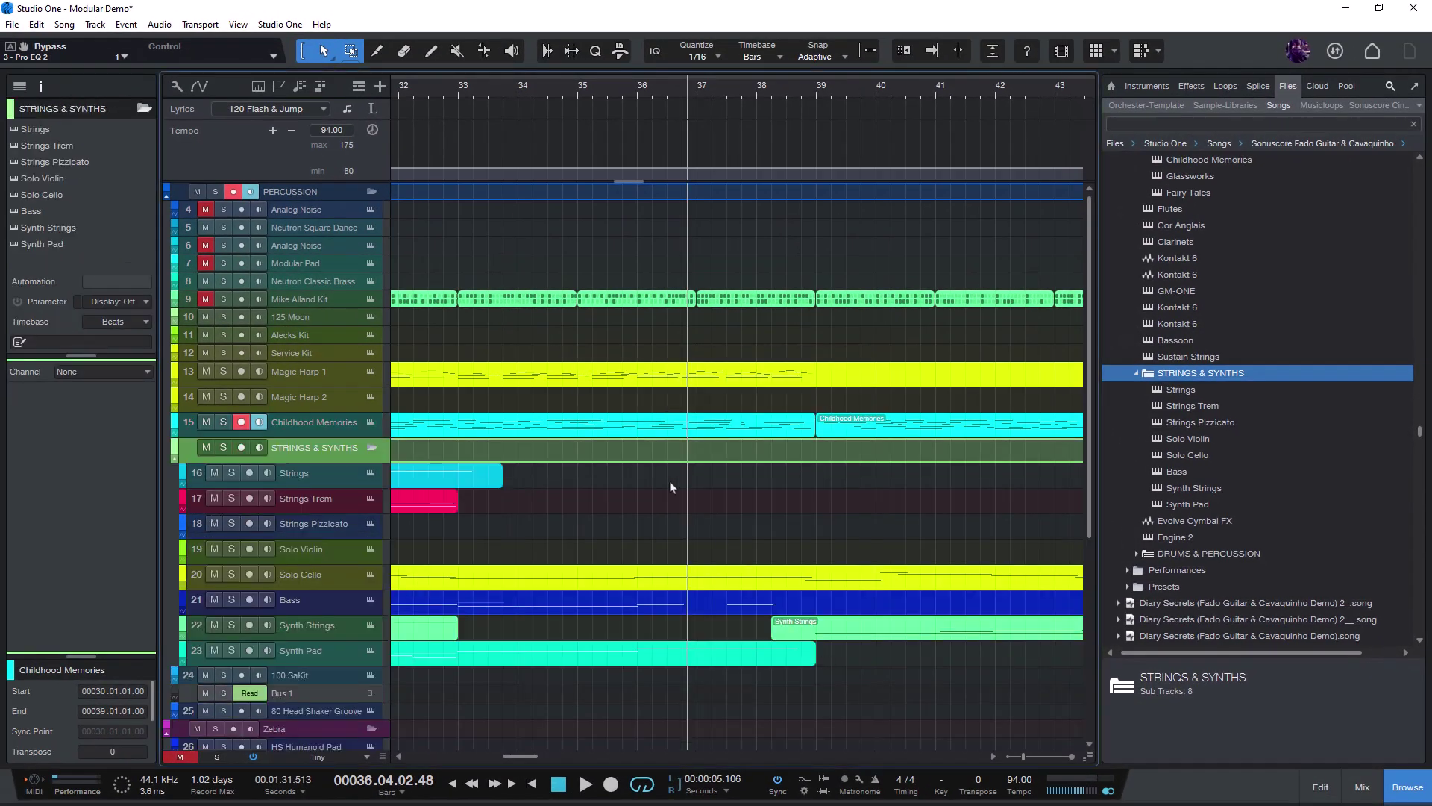
scroll(669, 488, down, 2)
Select every event in the STRINGS & SYNTHS folder lane and delete them.
click(339, 409)
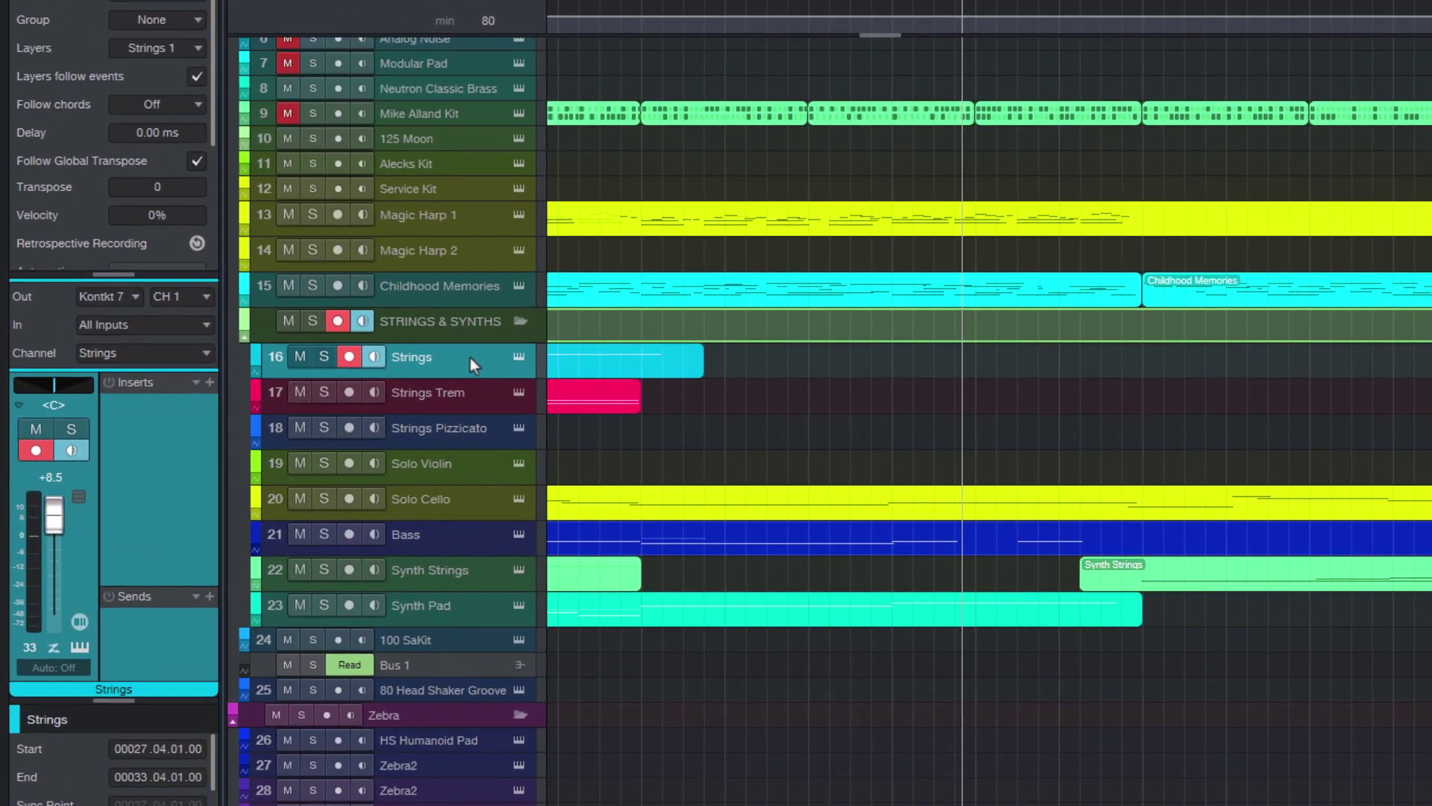
click(893, 328)
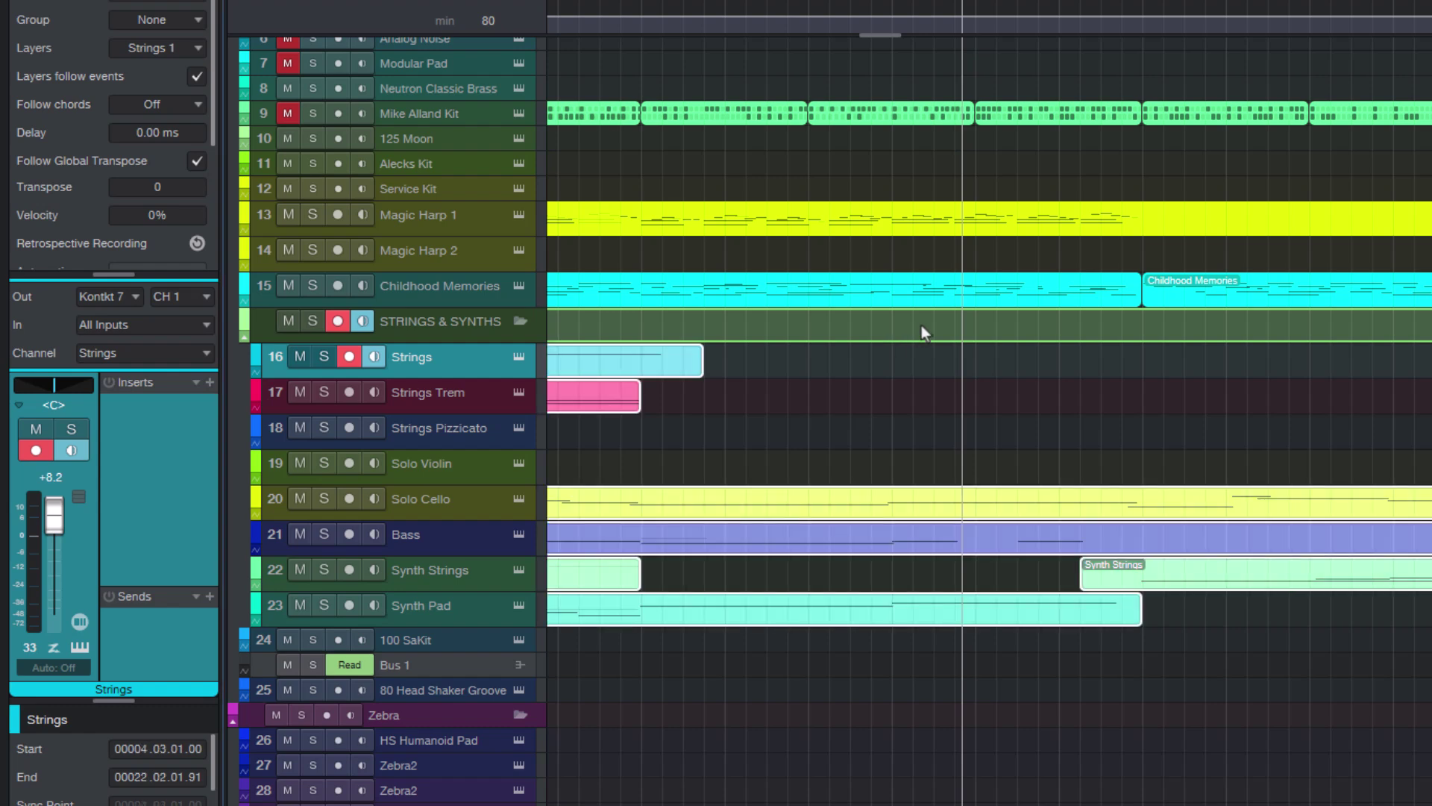
key(Delete)
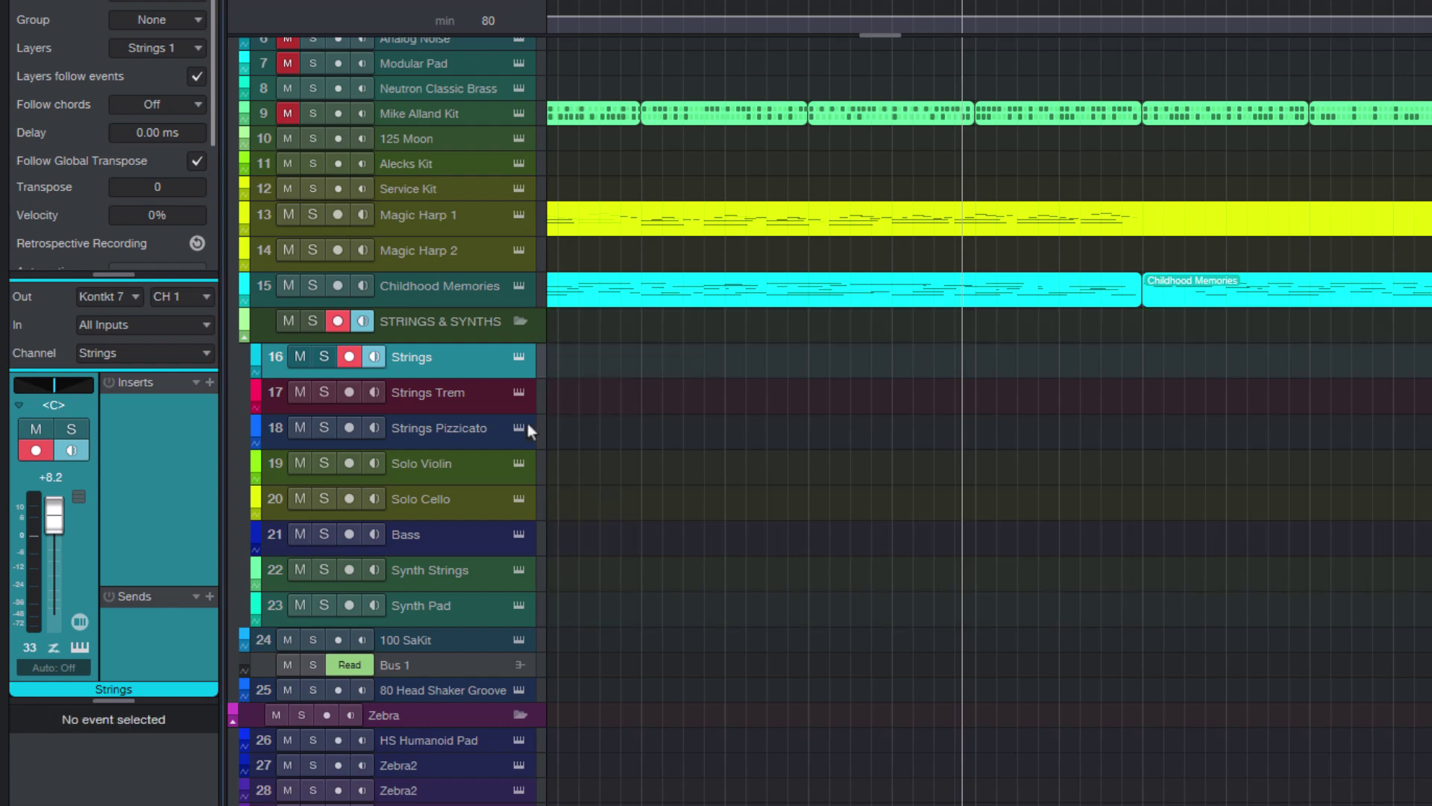
click(464, 425)
click(456, 474)
click(458, 497)
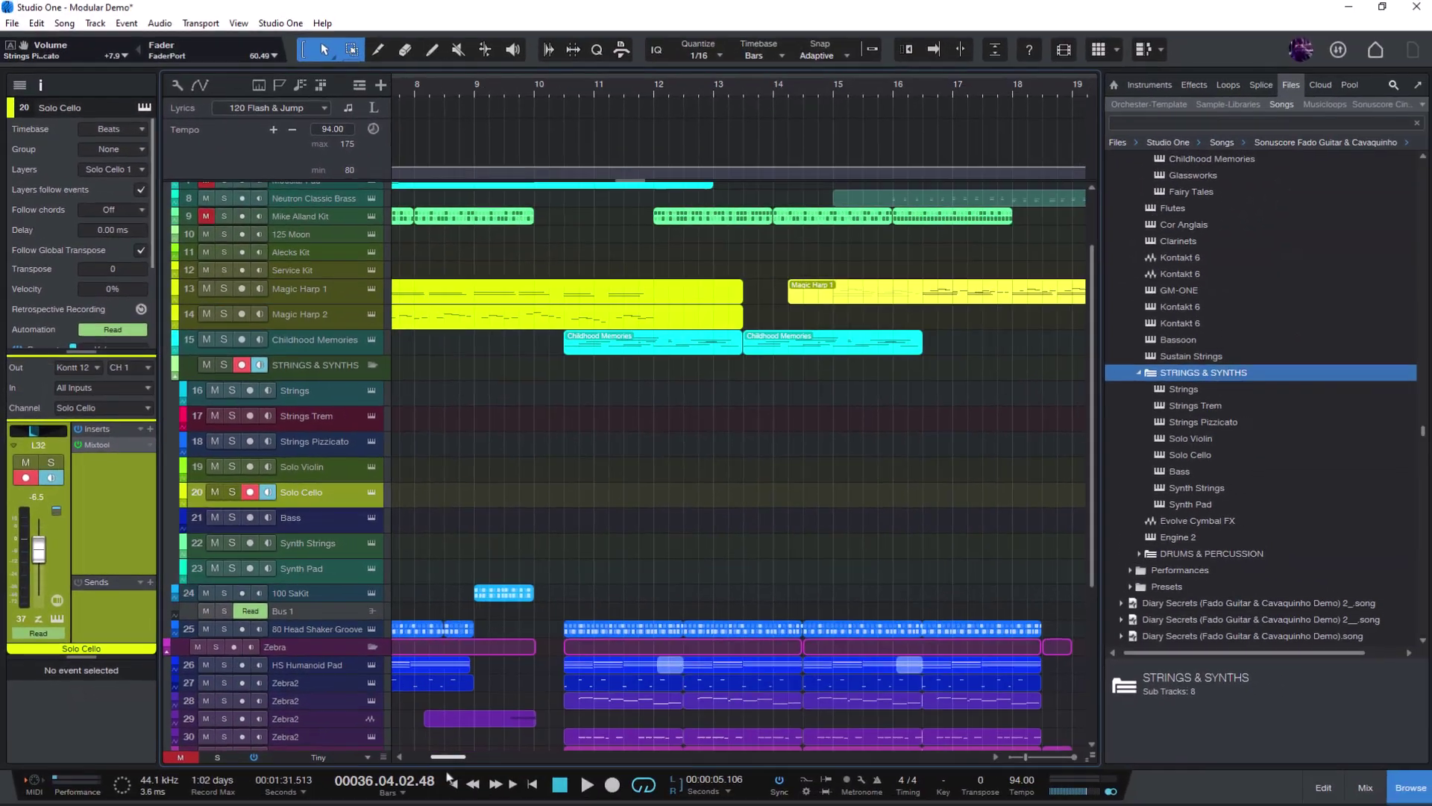
Create a browser tab rooted at the STRINGS & SYNTHS folder, selecting its Strings entry.
scroll(614, 562, down, 5)
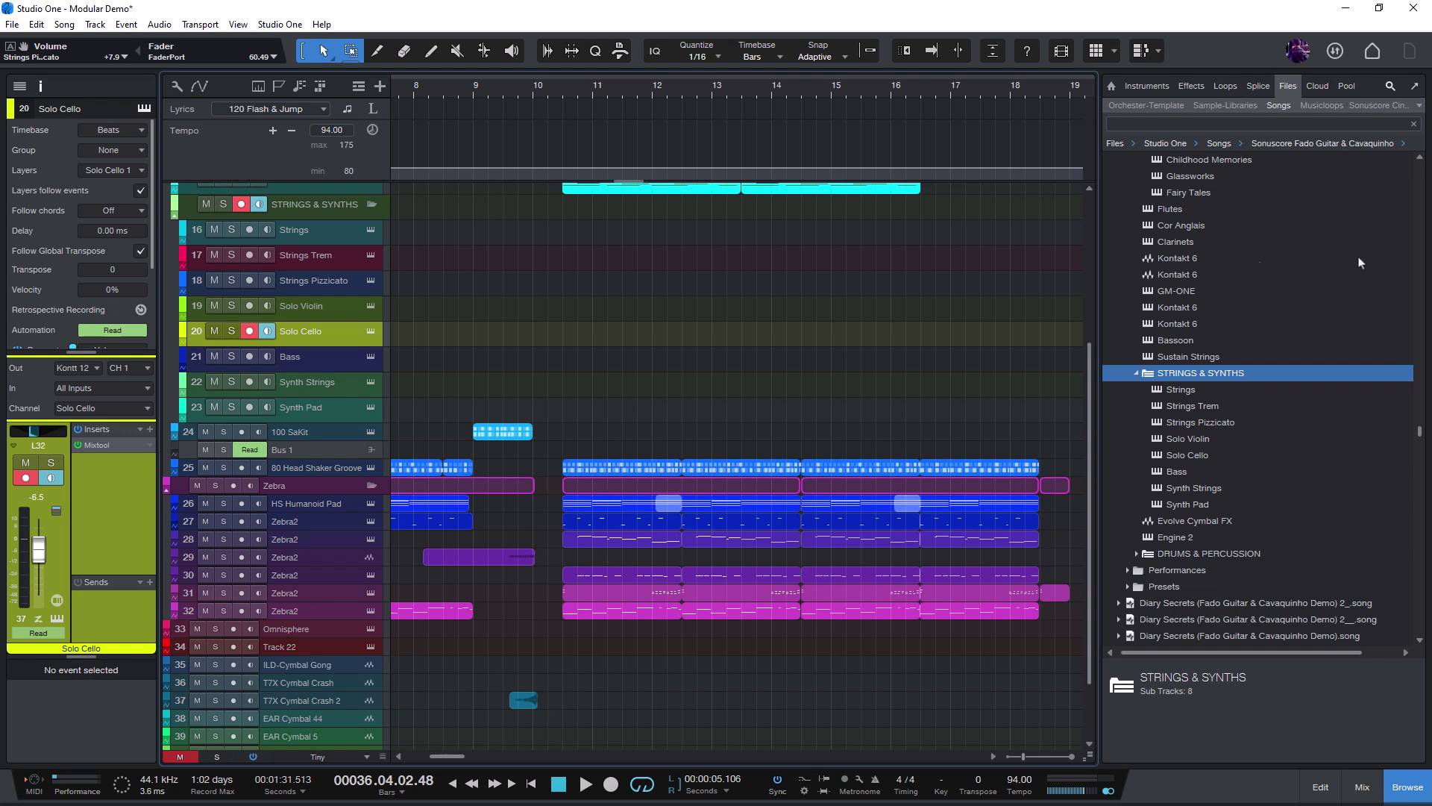
scroll(1236, 362, up, 4)
scroll(1238, 320, down, 4)
scroll(1182, 342, down, 2)
right_click(1179, 339)
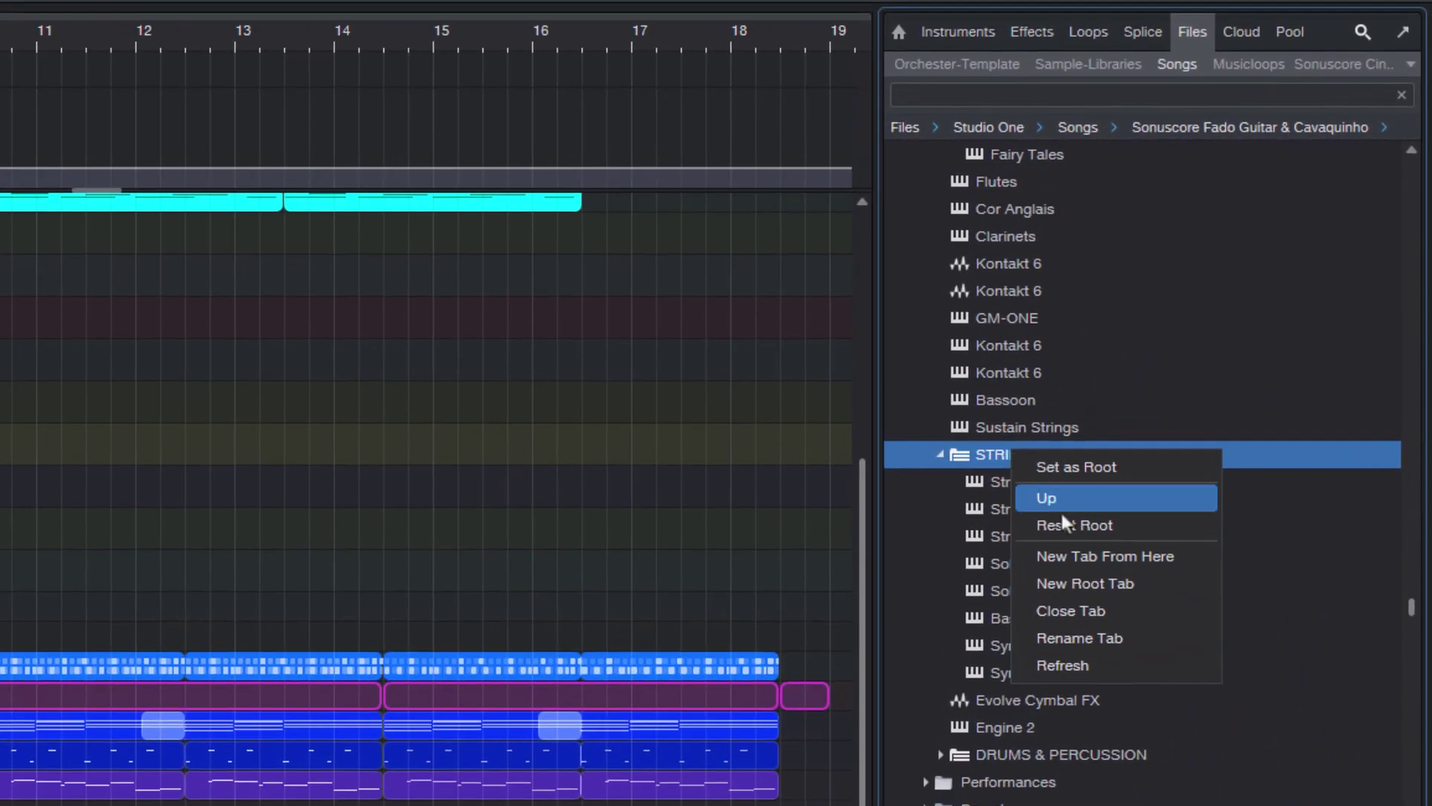
click(1076, 561)
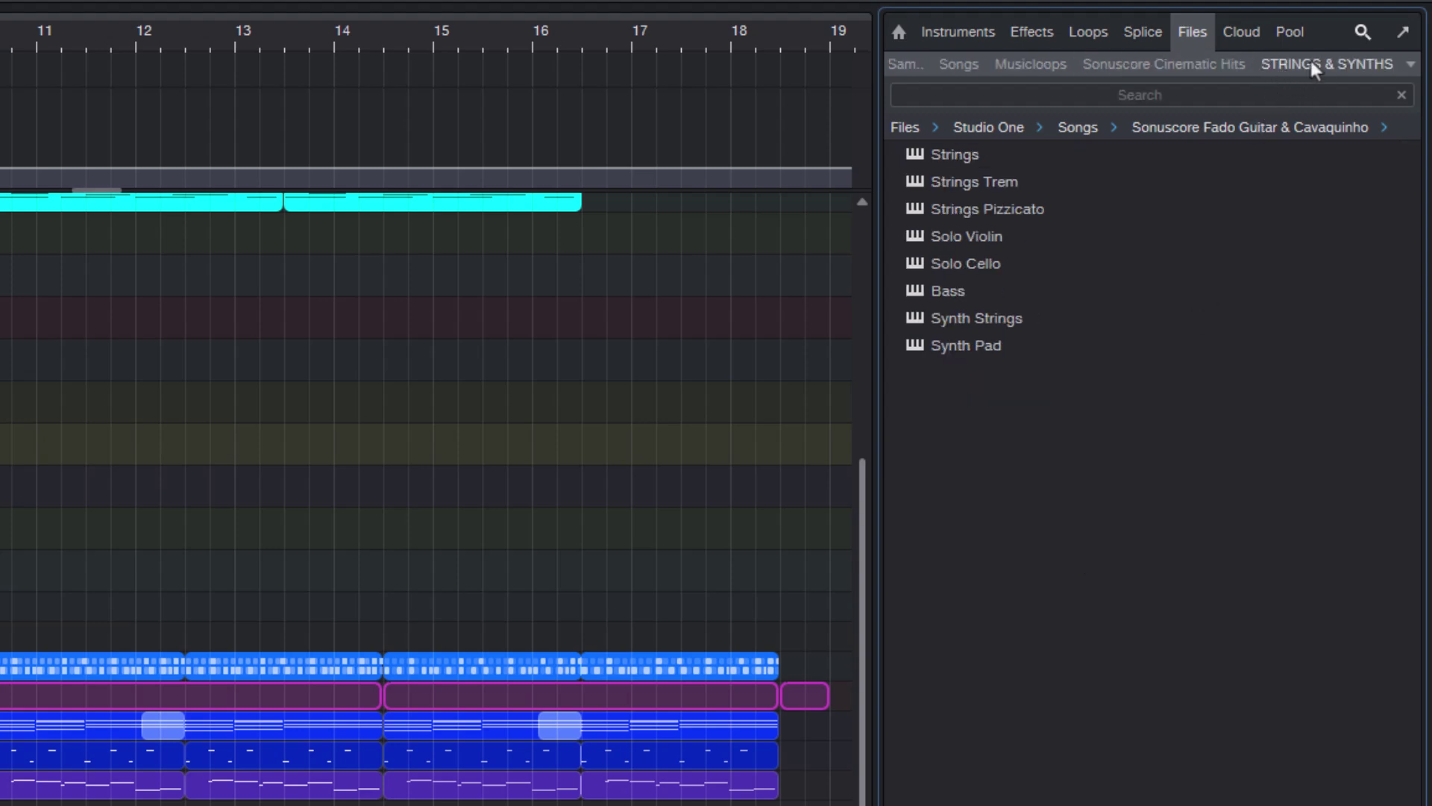
click(974, 159)
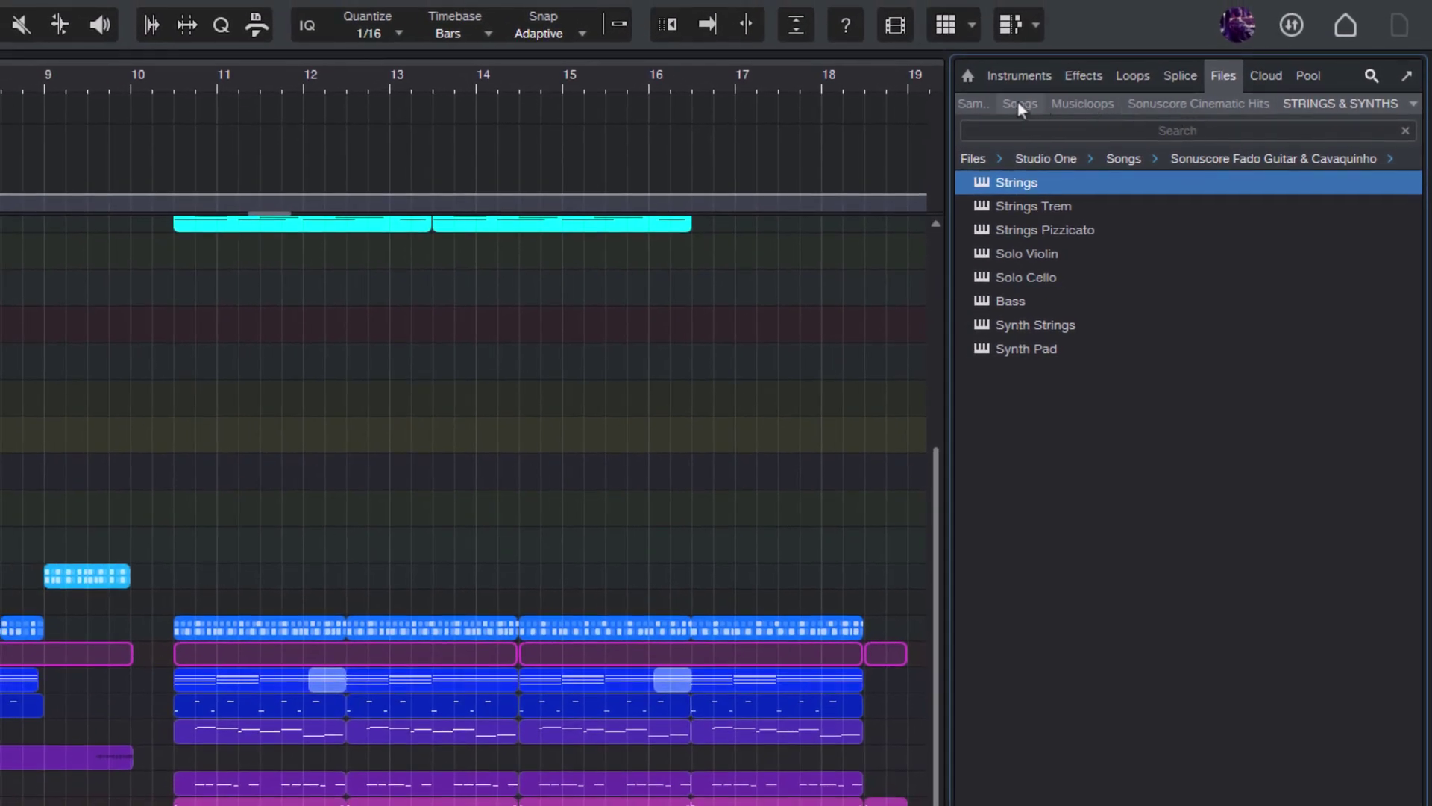
Return to the Songs tab and open the song's Presets > Channels > Main folder.
click(1019, 105)
scroll(1062, 446, up, 3)
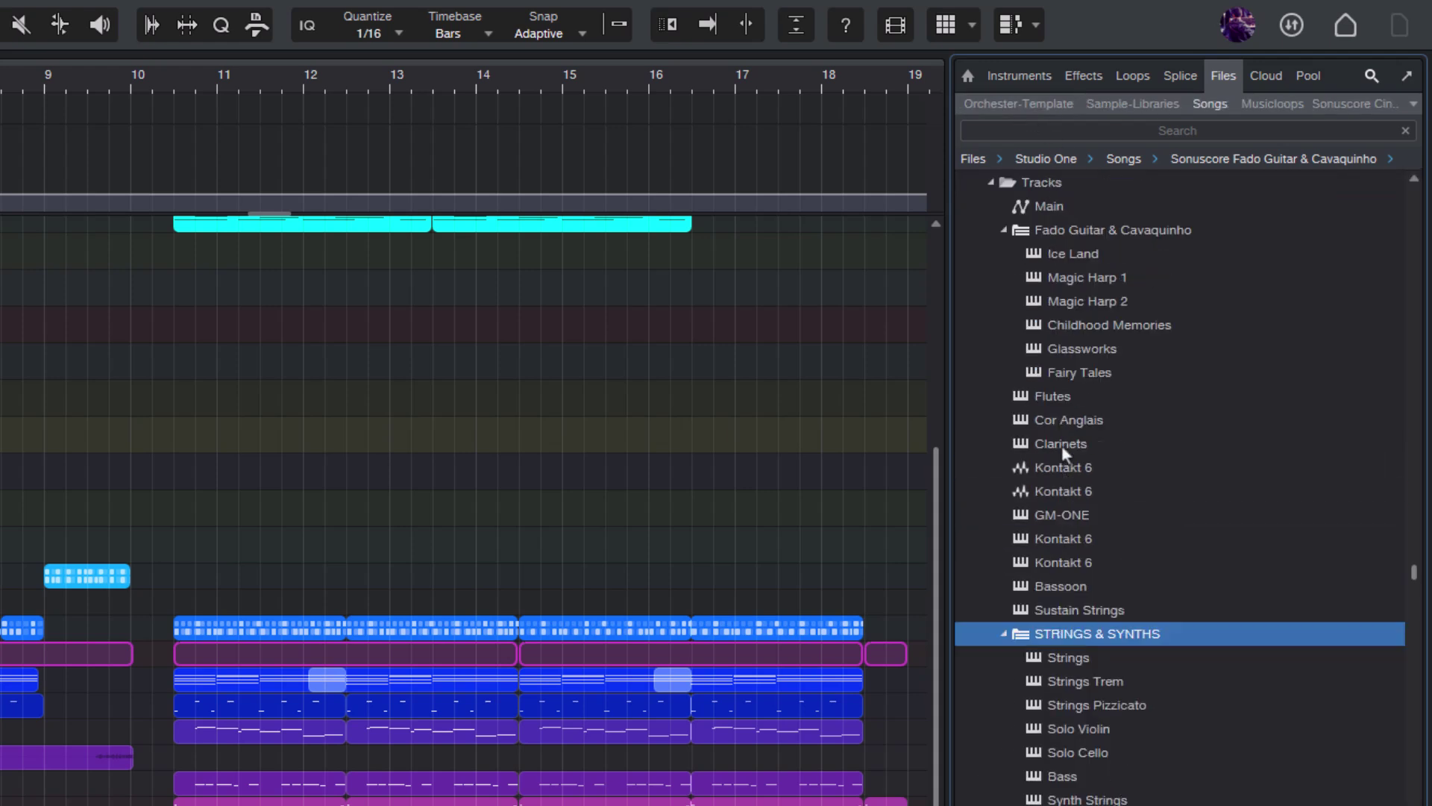
scroll(1071, 426, down, 4)
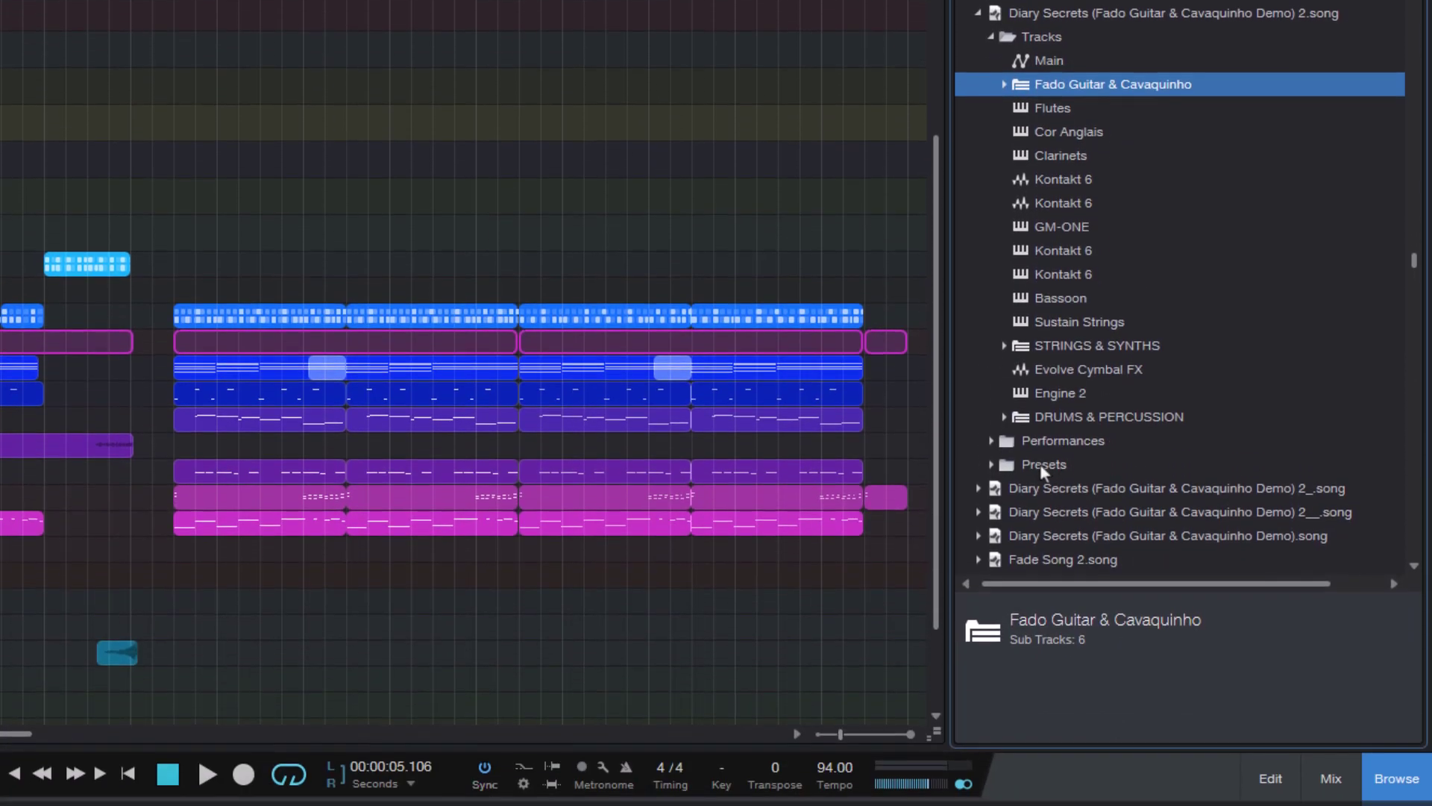
double_click(1042, 466)
scroll(1037, 461, down, 2)
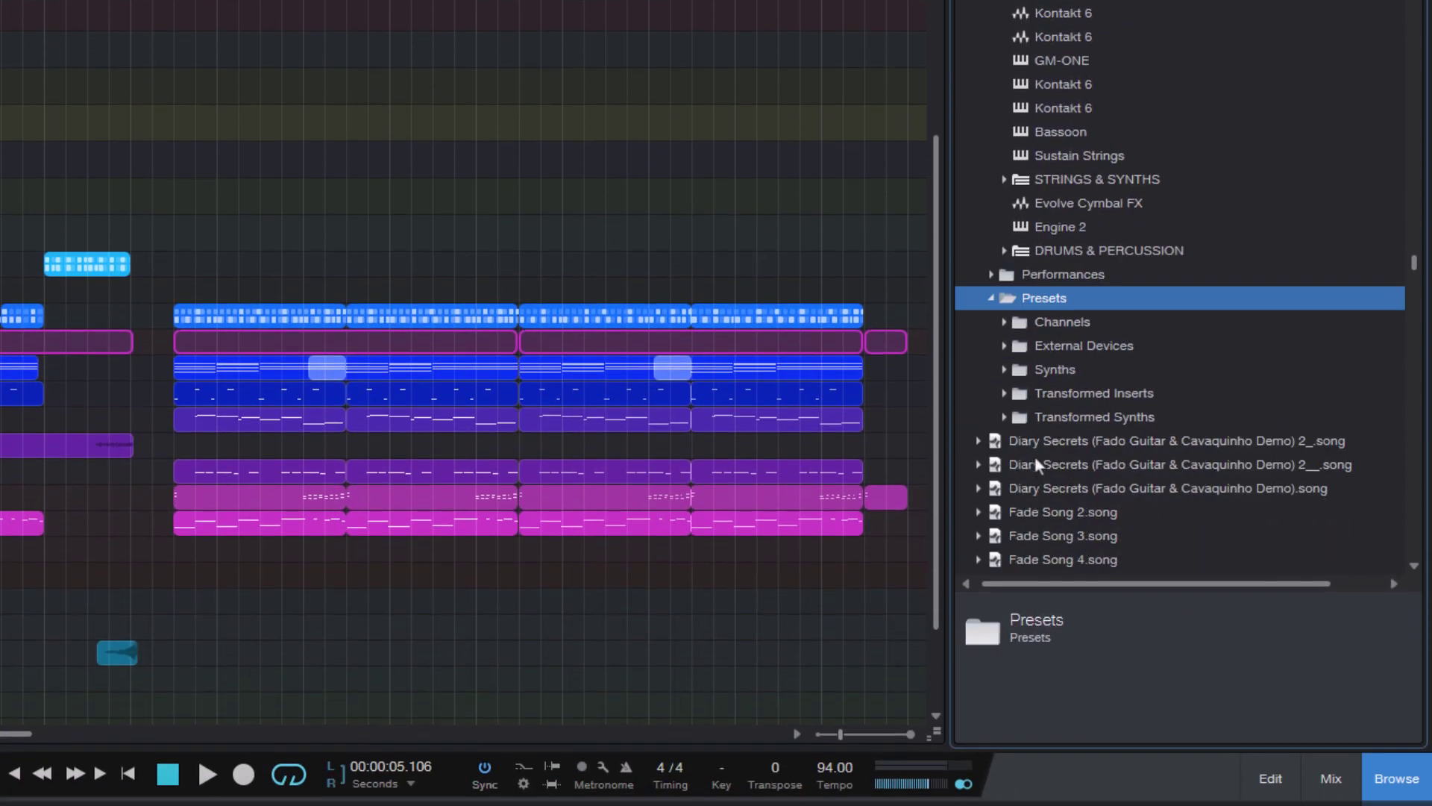
double_click(1045, 326)
scroll(1045, 326, down, 1)
scroll(1045, 325, down, 2)
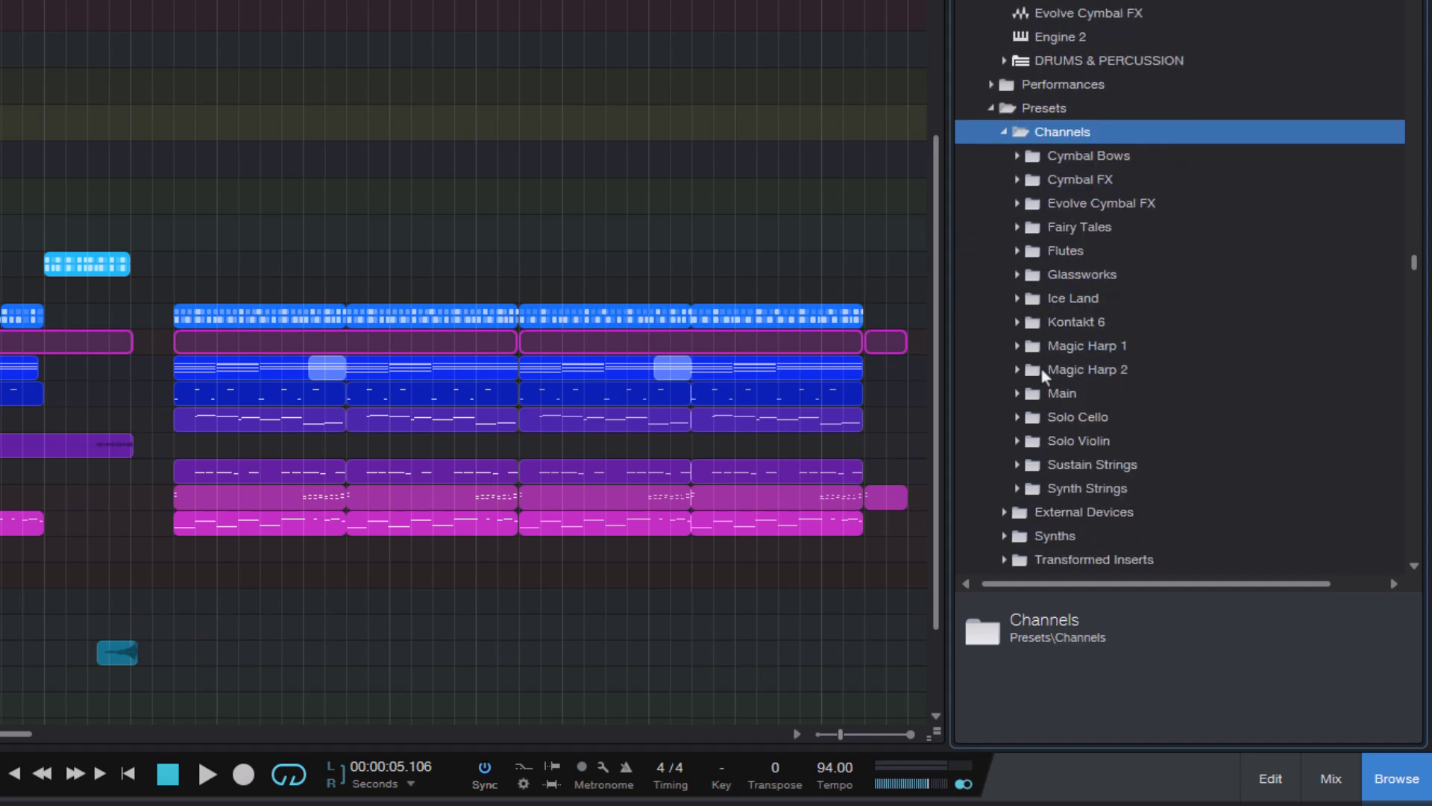
double_click(1054, 397)
Step between the LittlePlate and iZotope Ozone 7 channel presets.
scroll(1053, 396, down, 1)
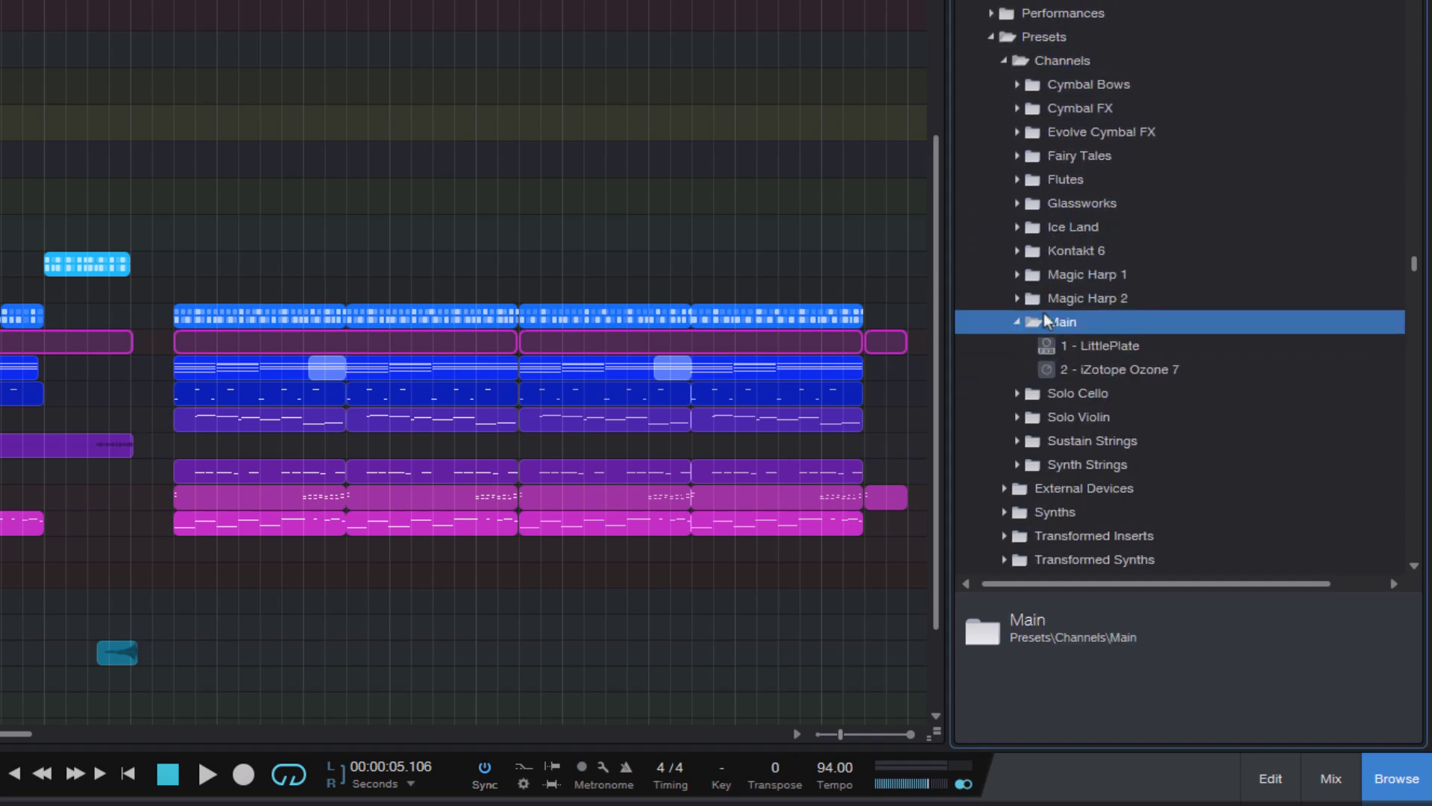
click(1110, 348)
key(Down)
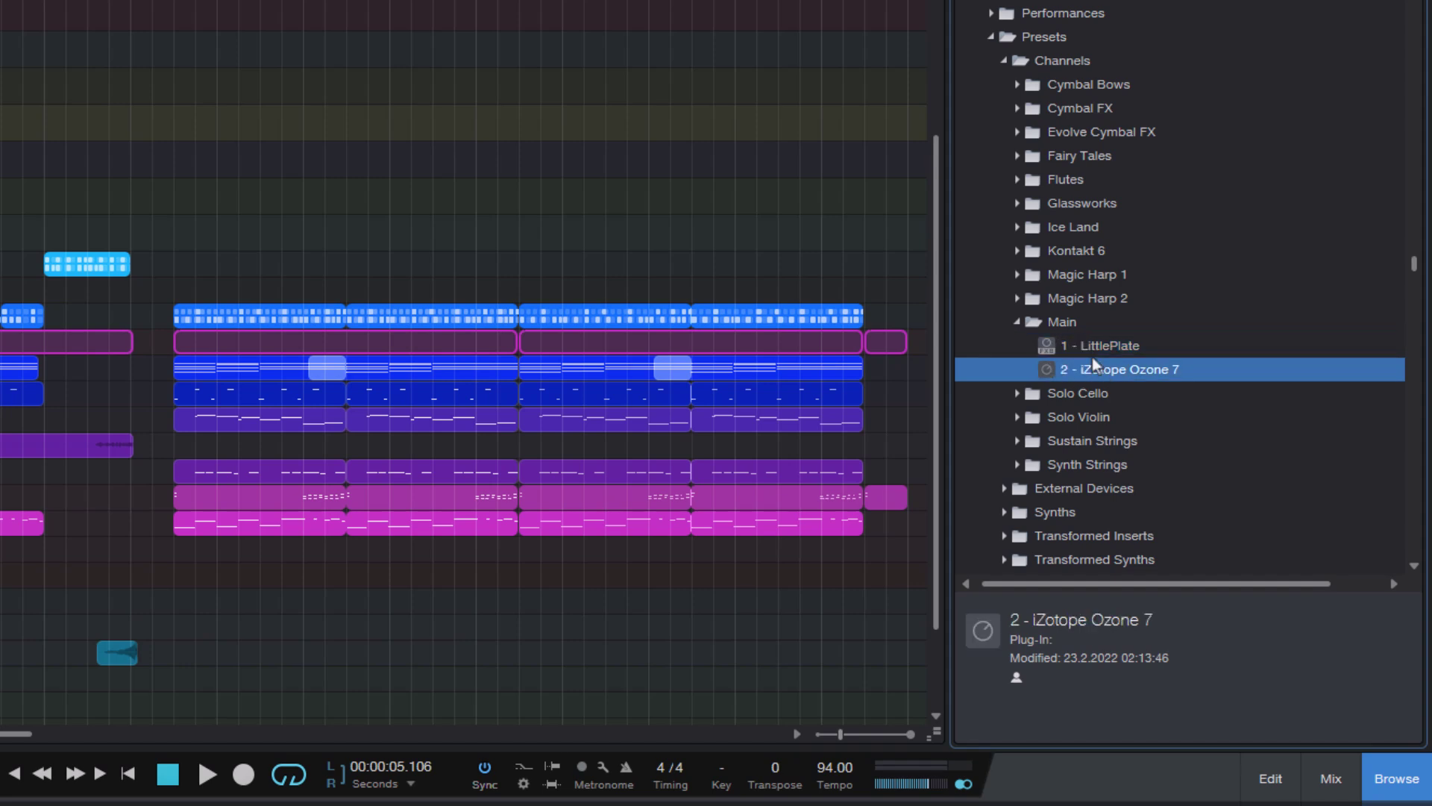
key(Up)
key(Down)
In the Mixer, drop the LittlePlate preset onto channel 54 (Zebra2 4) as an insert.
key(F3)
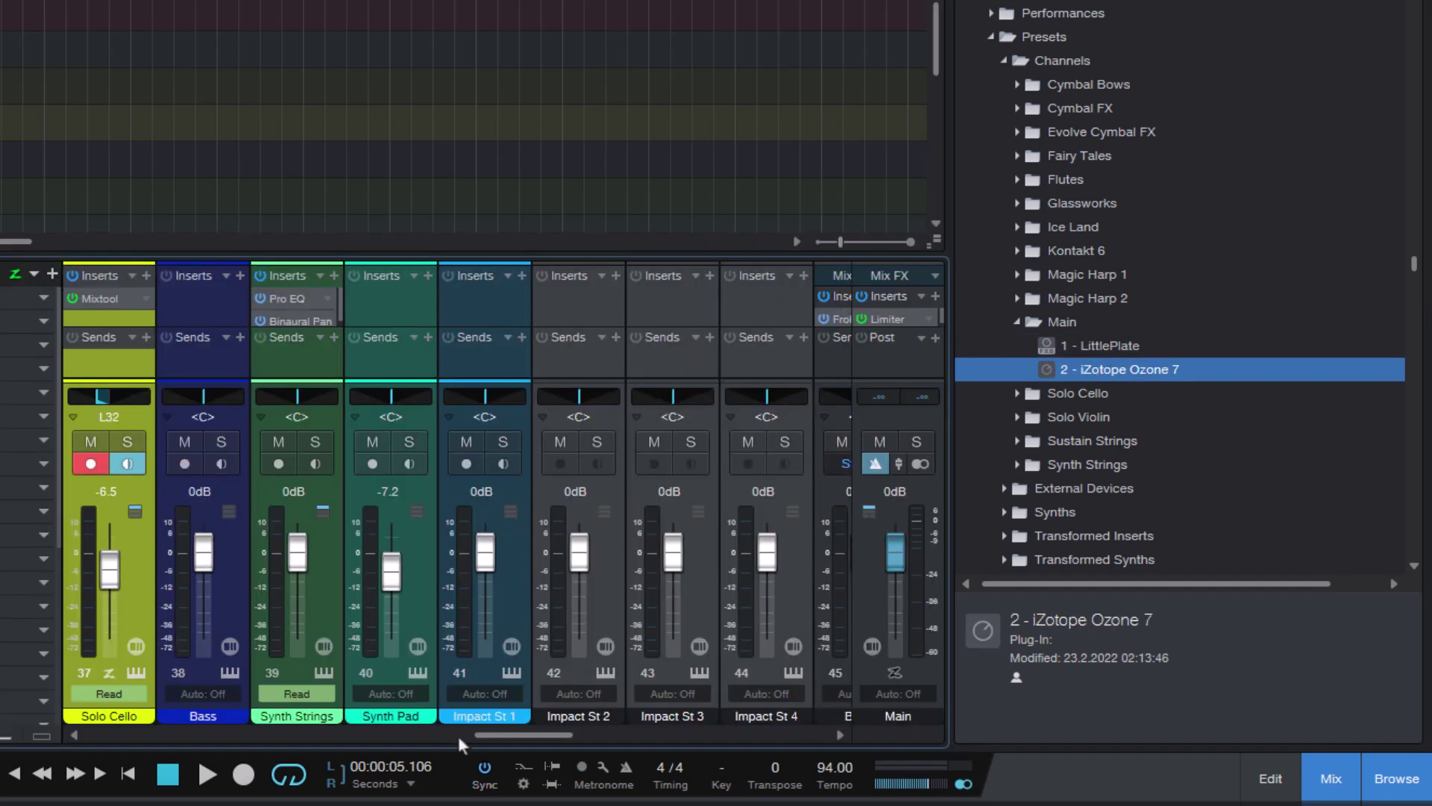
drag(507, 735, 679, 738)
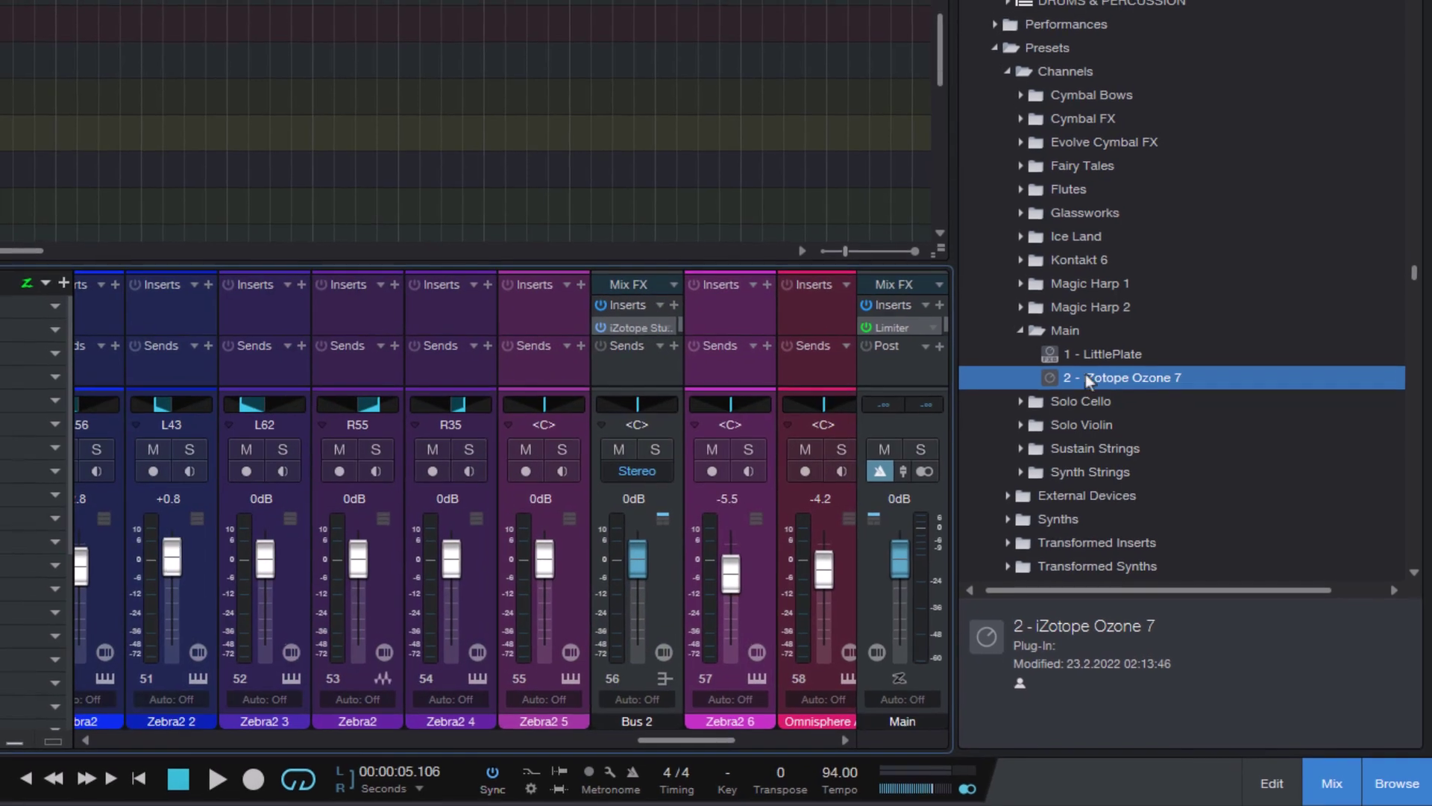
drag(1110, 346, 449, 313)
drag(545, 413, 530, 409)
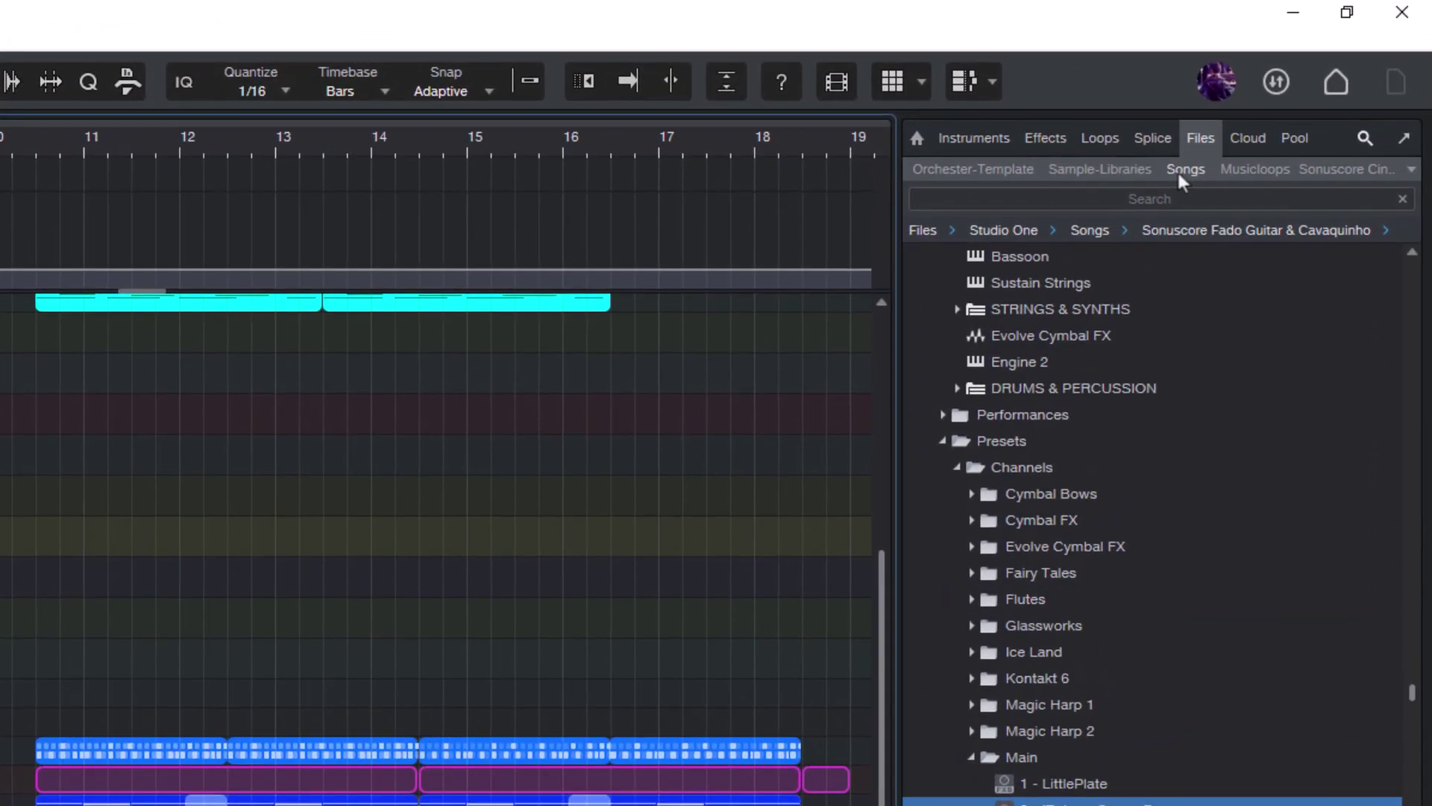
In the Musicloops tab, expand Evolve - INST Frozen Piano and inspect its Part.mid, Part.flac and Kontakt entries.
click(1244, 169)
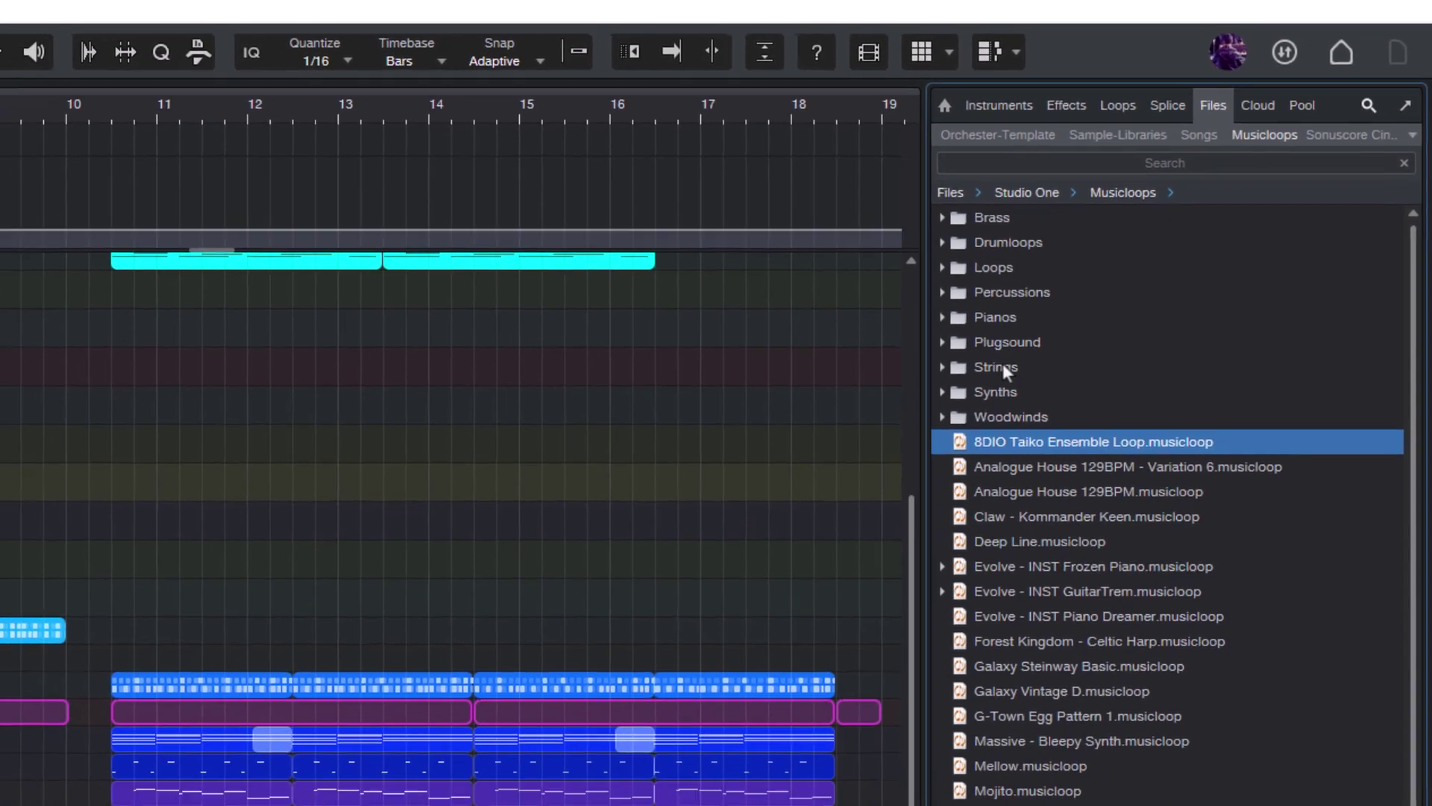
scroll(1044, 388, down, 2)
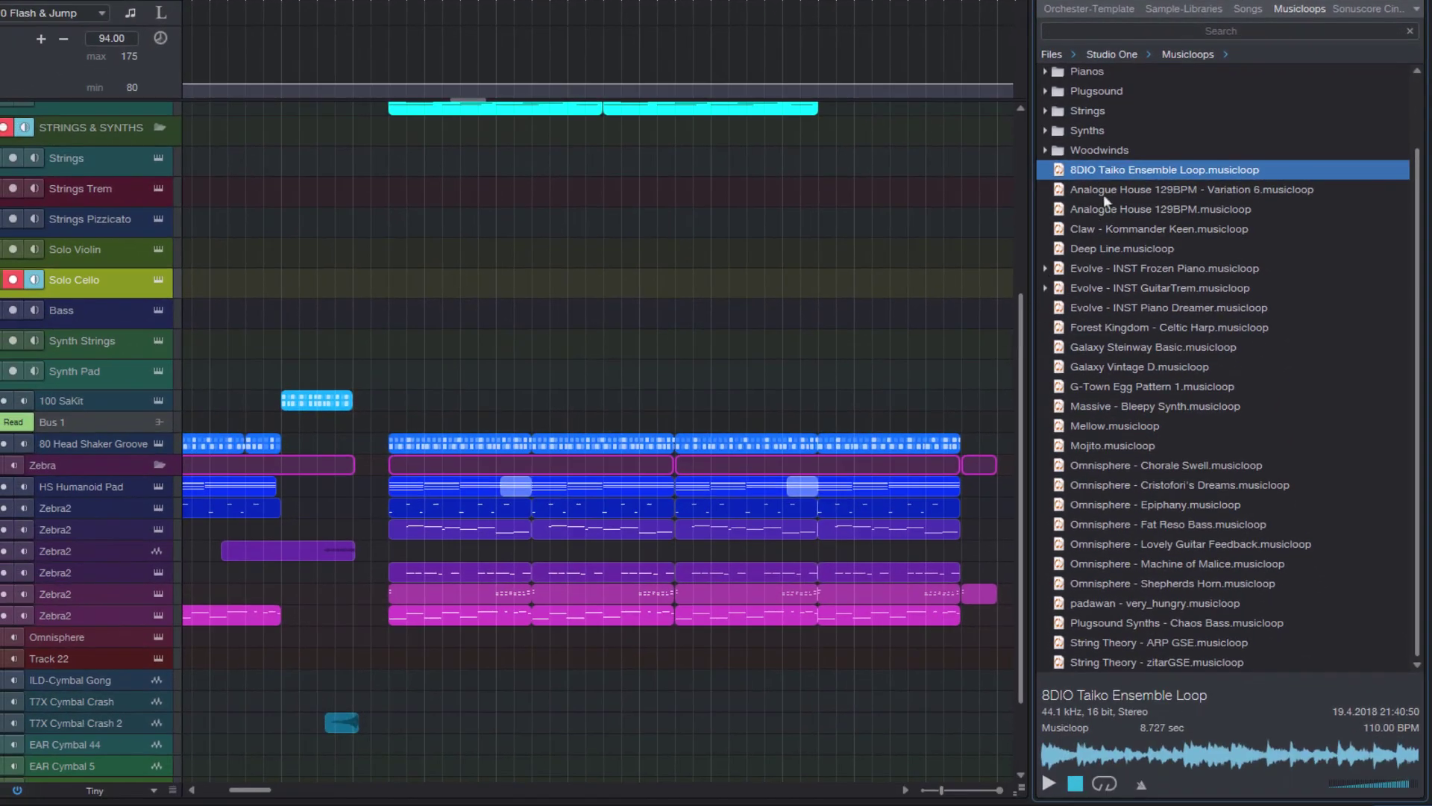
click(1107, 187)
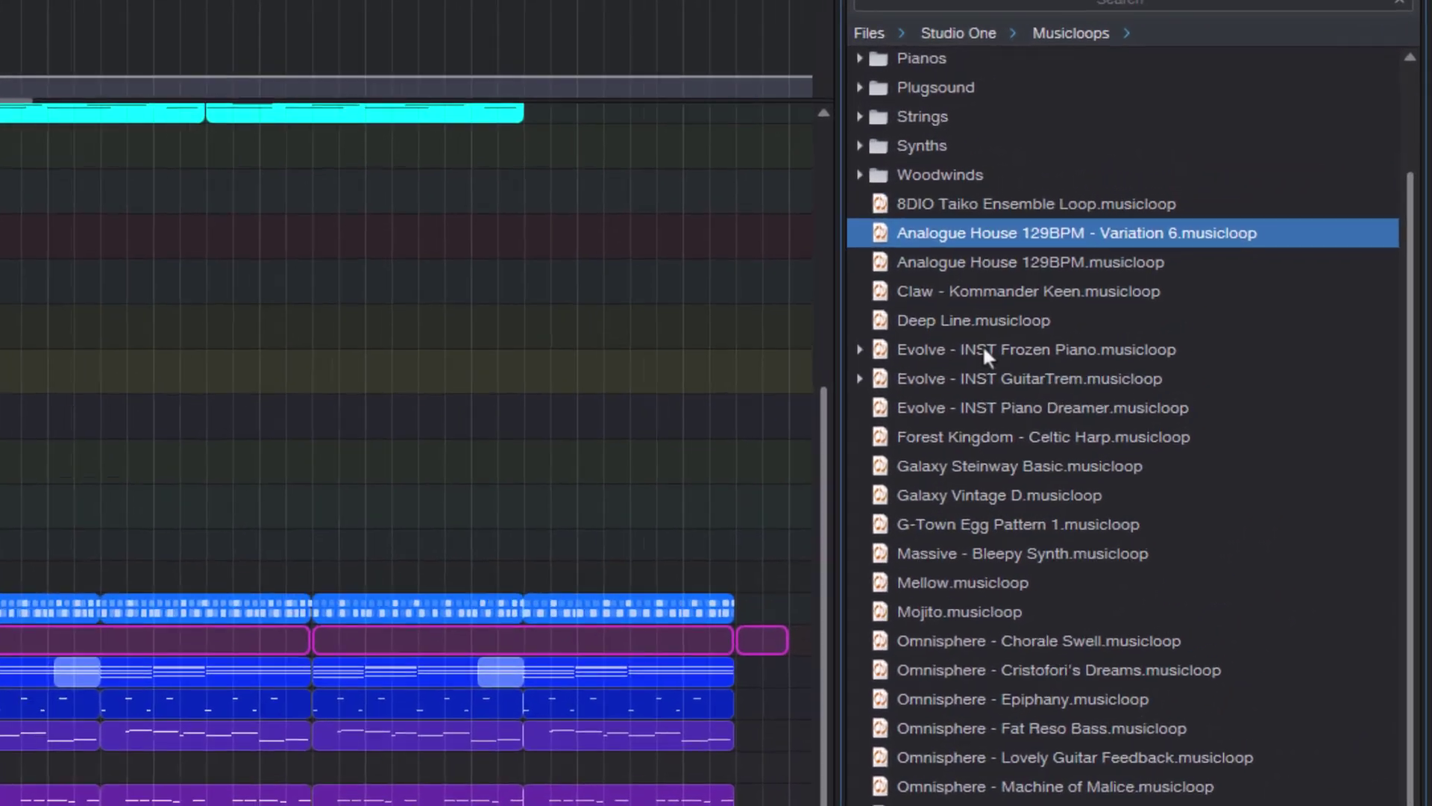
double_click(1085, 286)
click(898, 481)
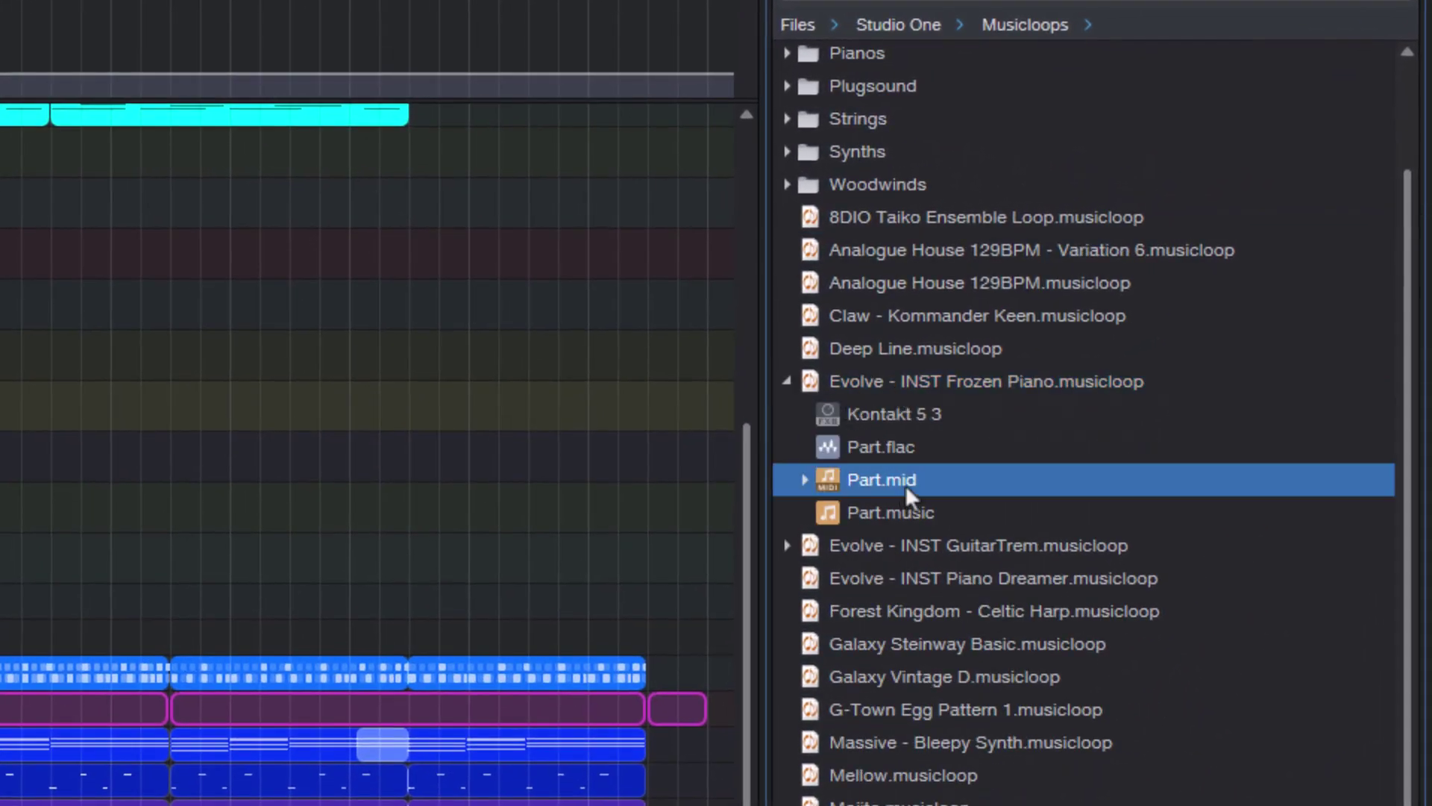
click(874, 442)
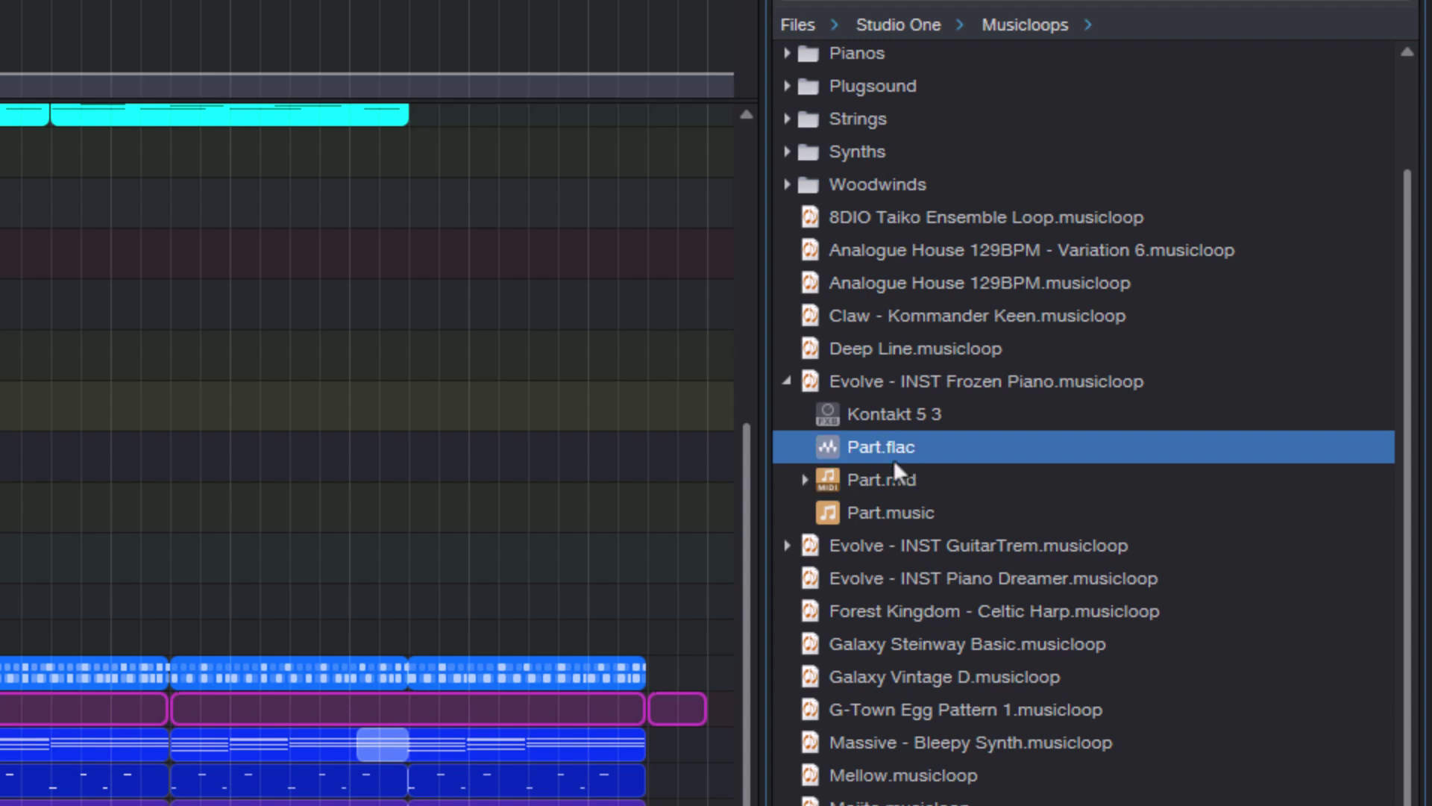
click(921, 414)
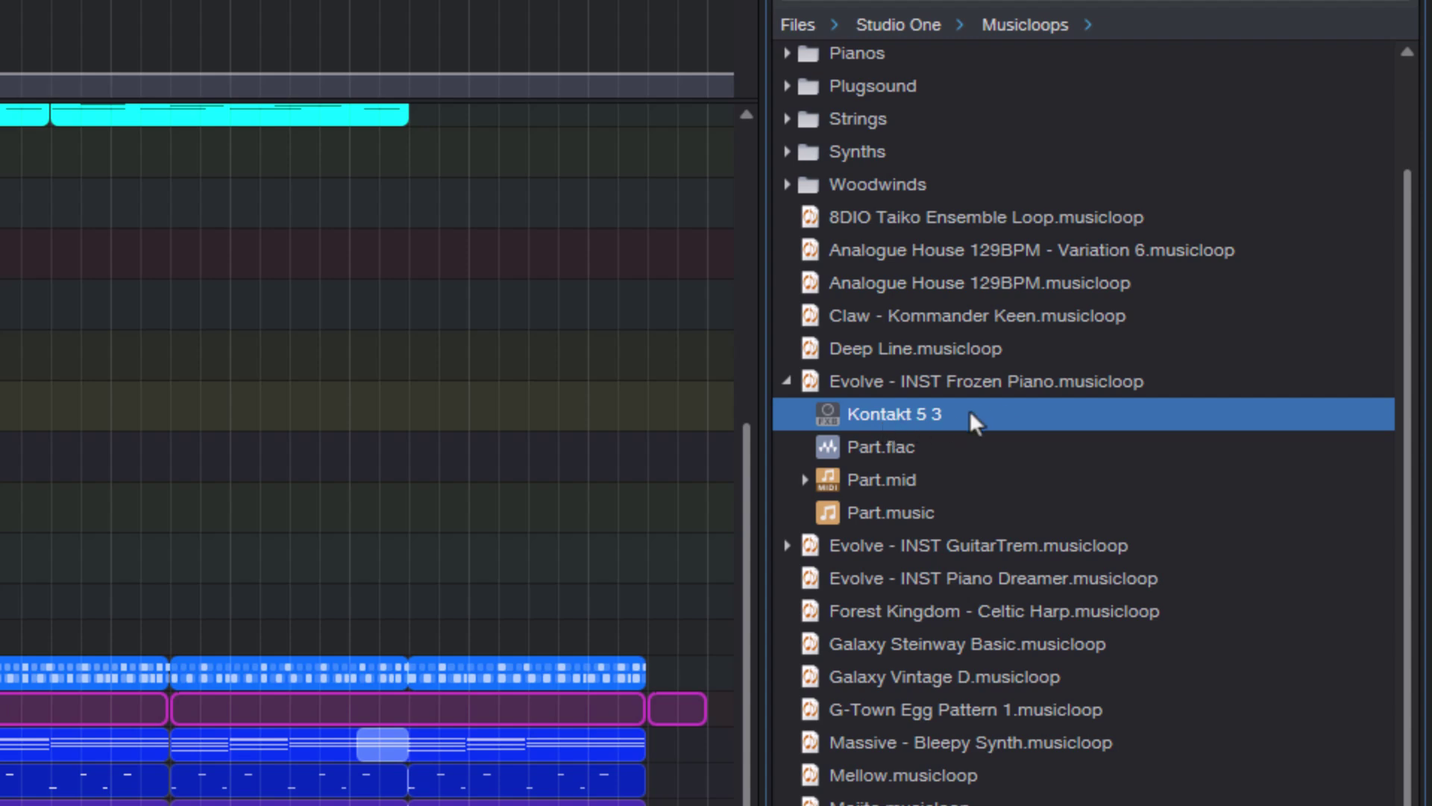
Collapse Frozen Piano, audition the next loops in turn, and load Massive - Bleepy Synth for preview.
key(Left)
key(Left)
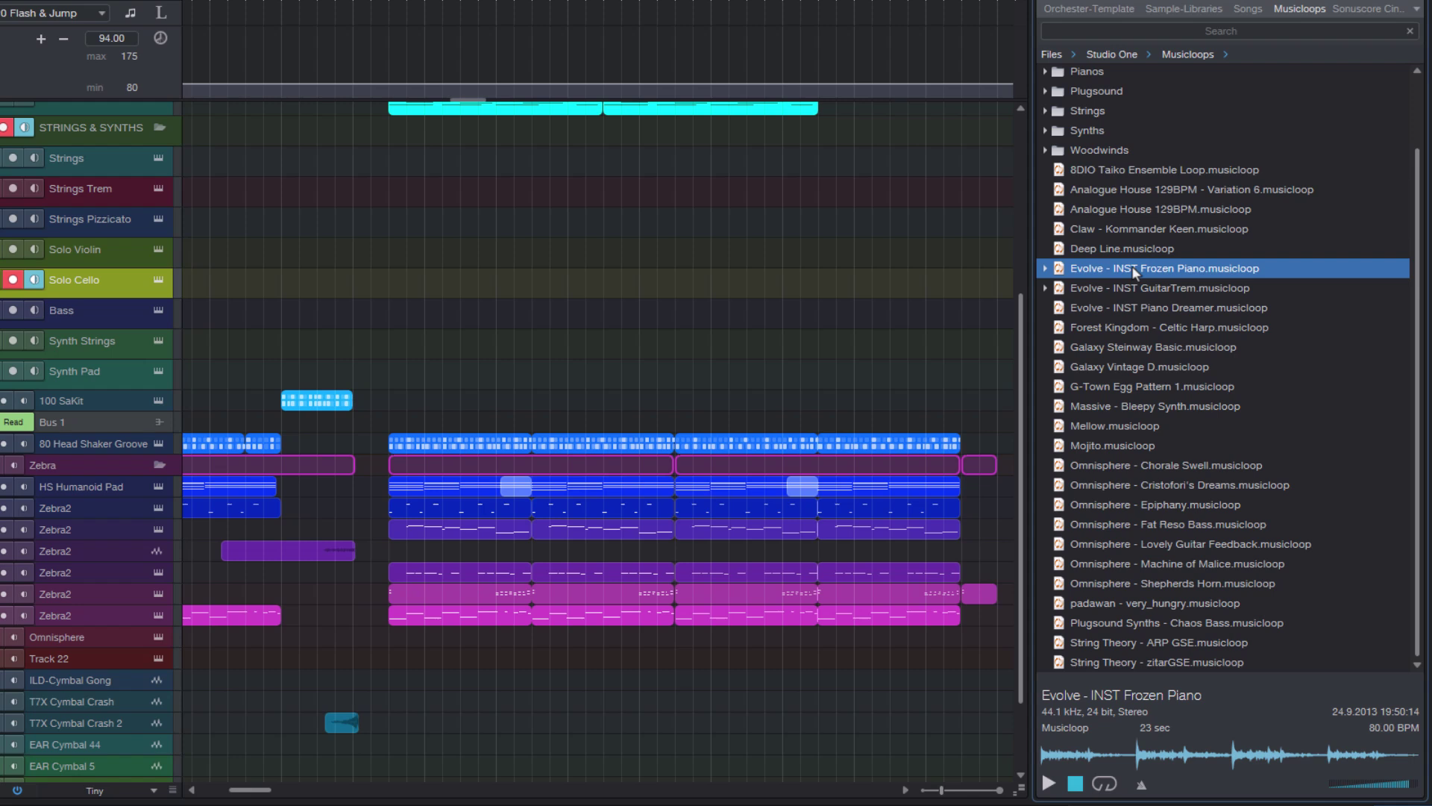
key(space)
key(Down)
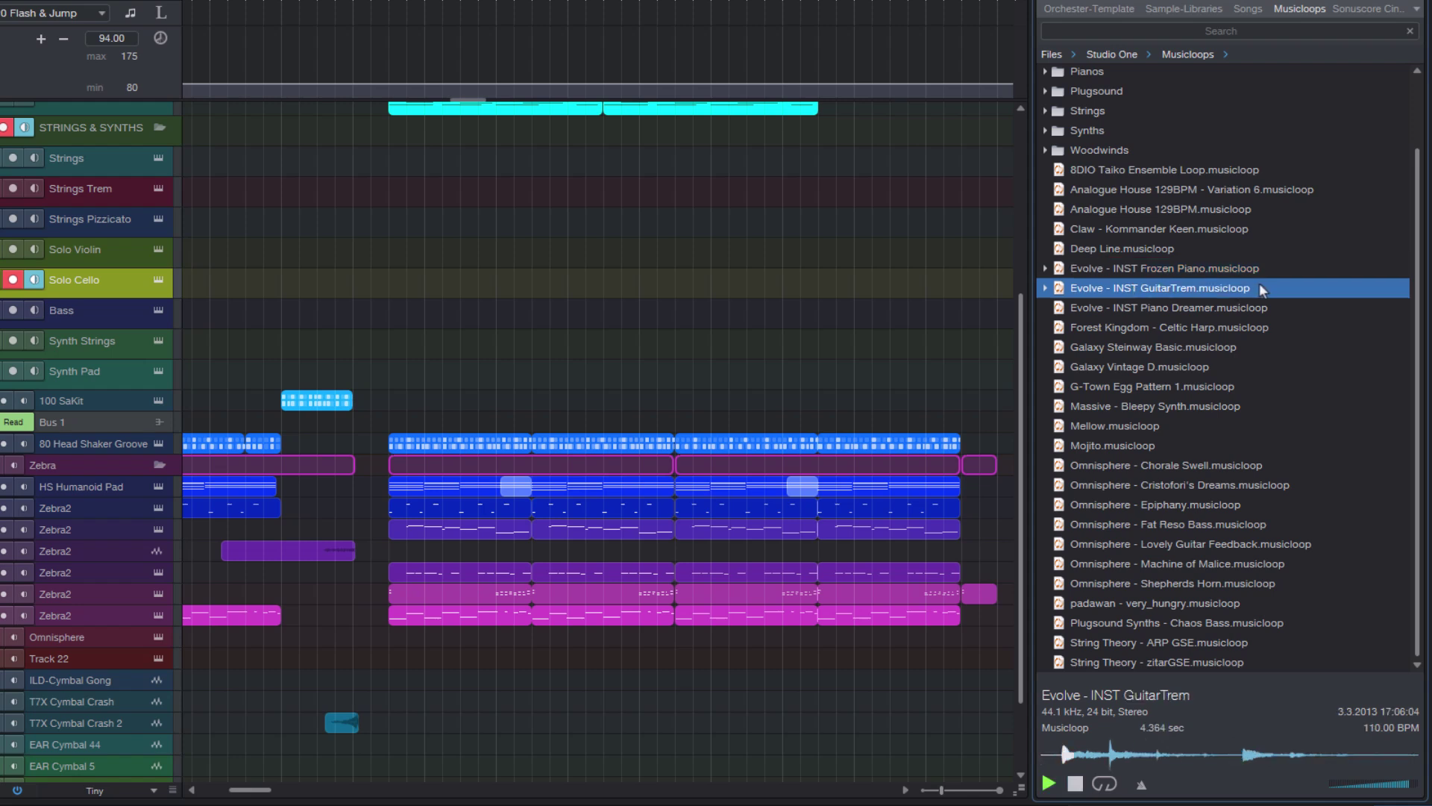
key(Down)
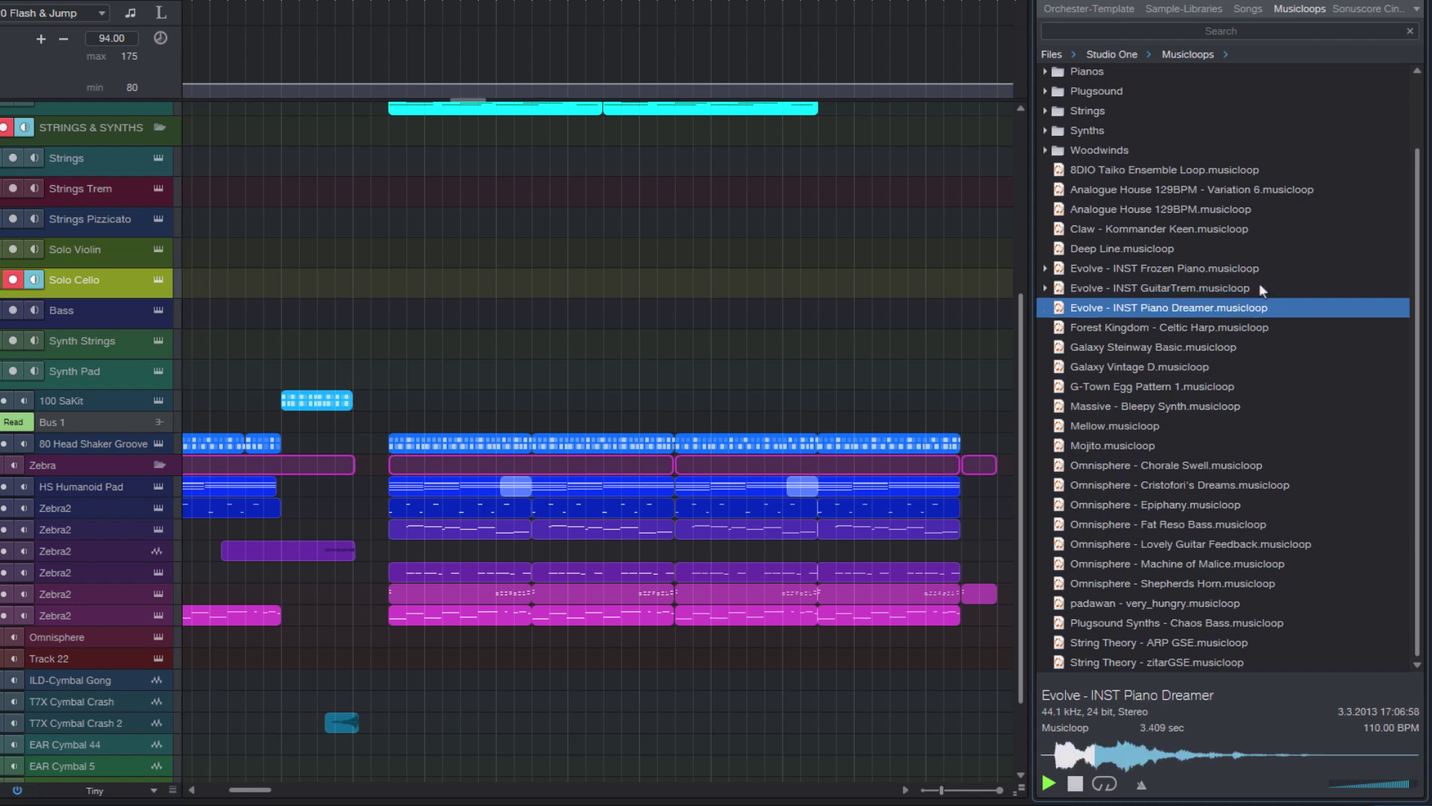
key(Down)
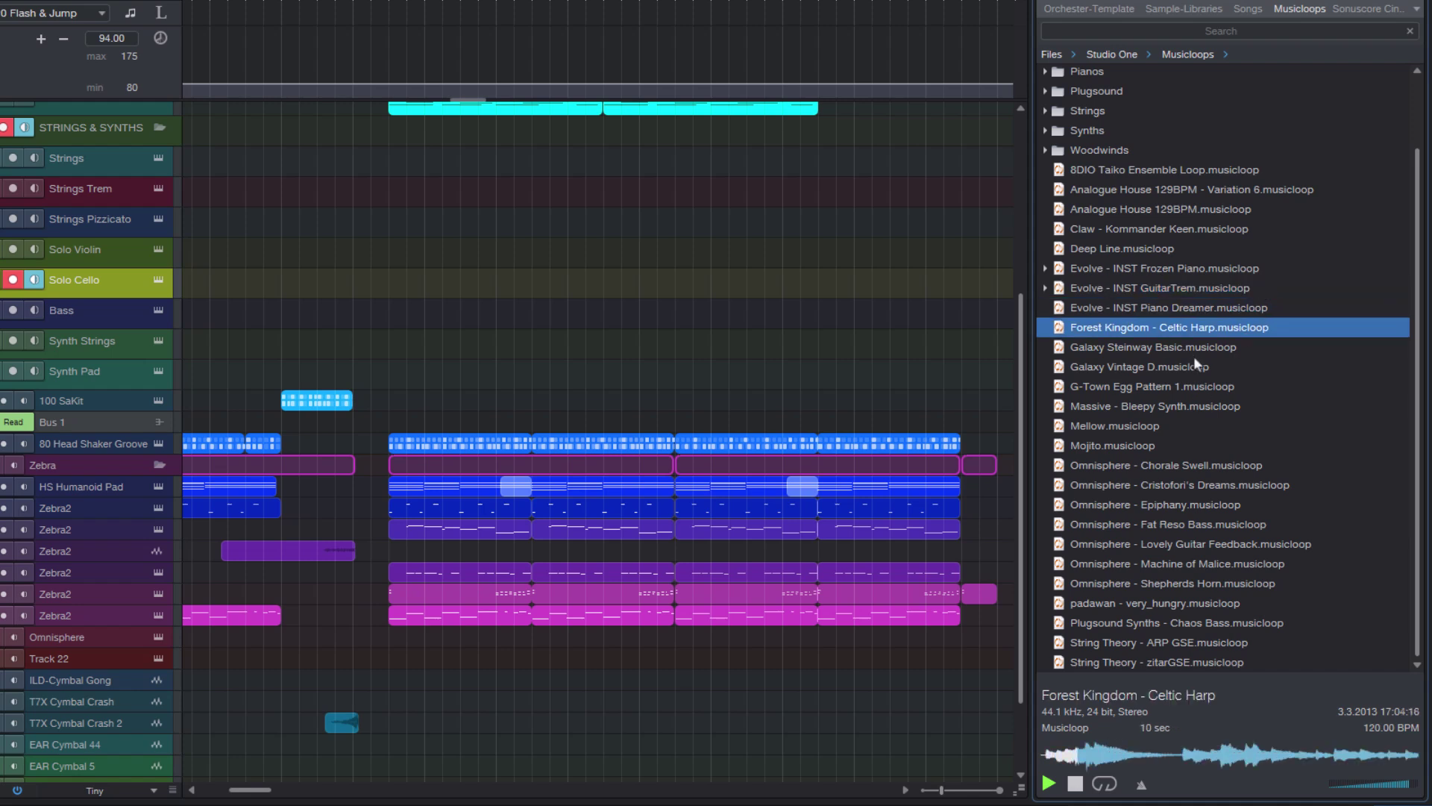
click(1166, 404)
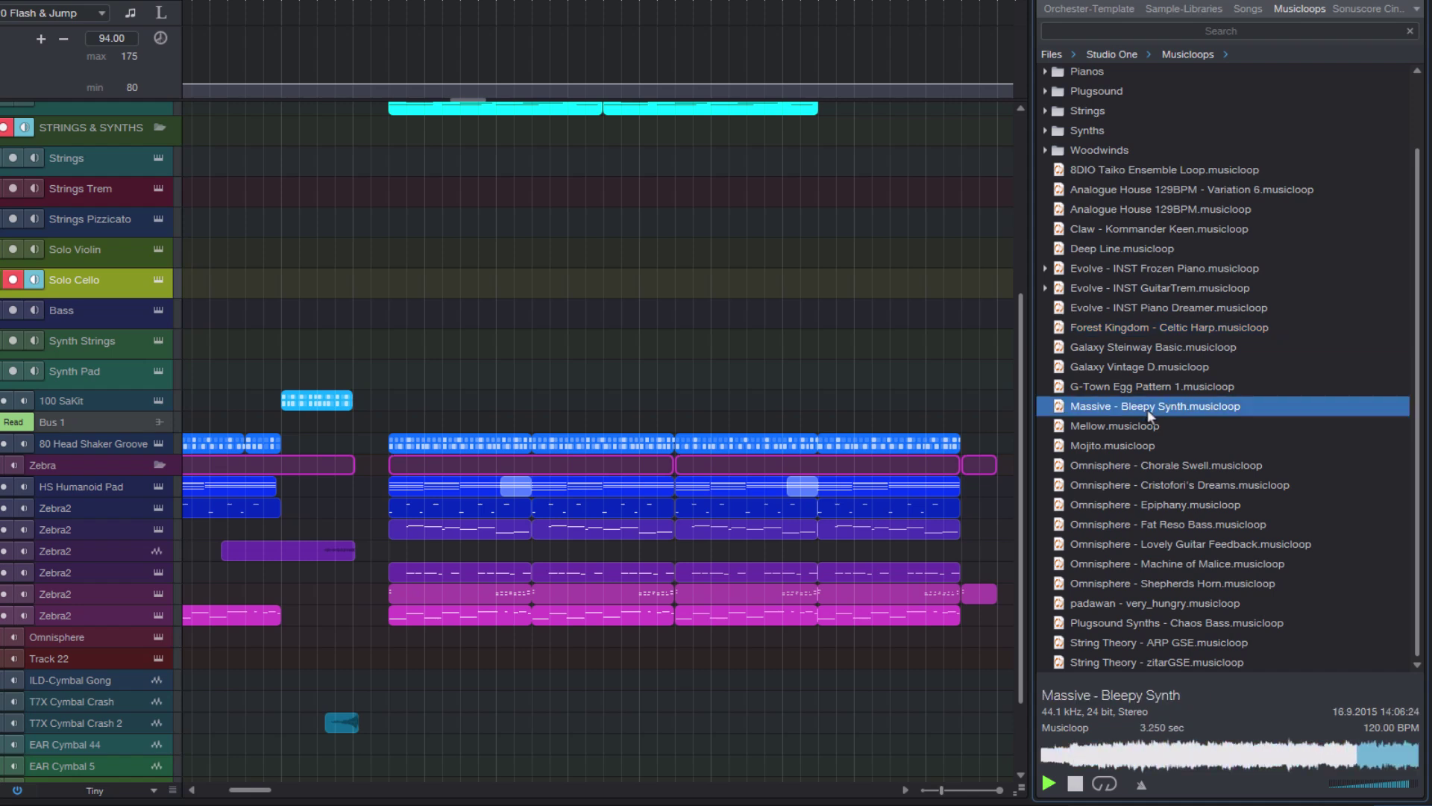
Drop Massive - Bleepy Synth.musicloop at bar 12, open its clip in the editor, and play.
drag(1147, 411, 533, 361)
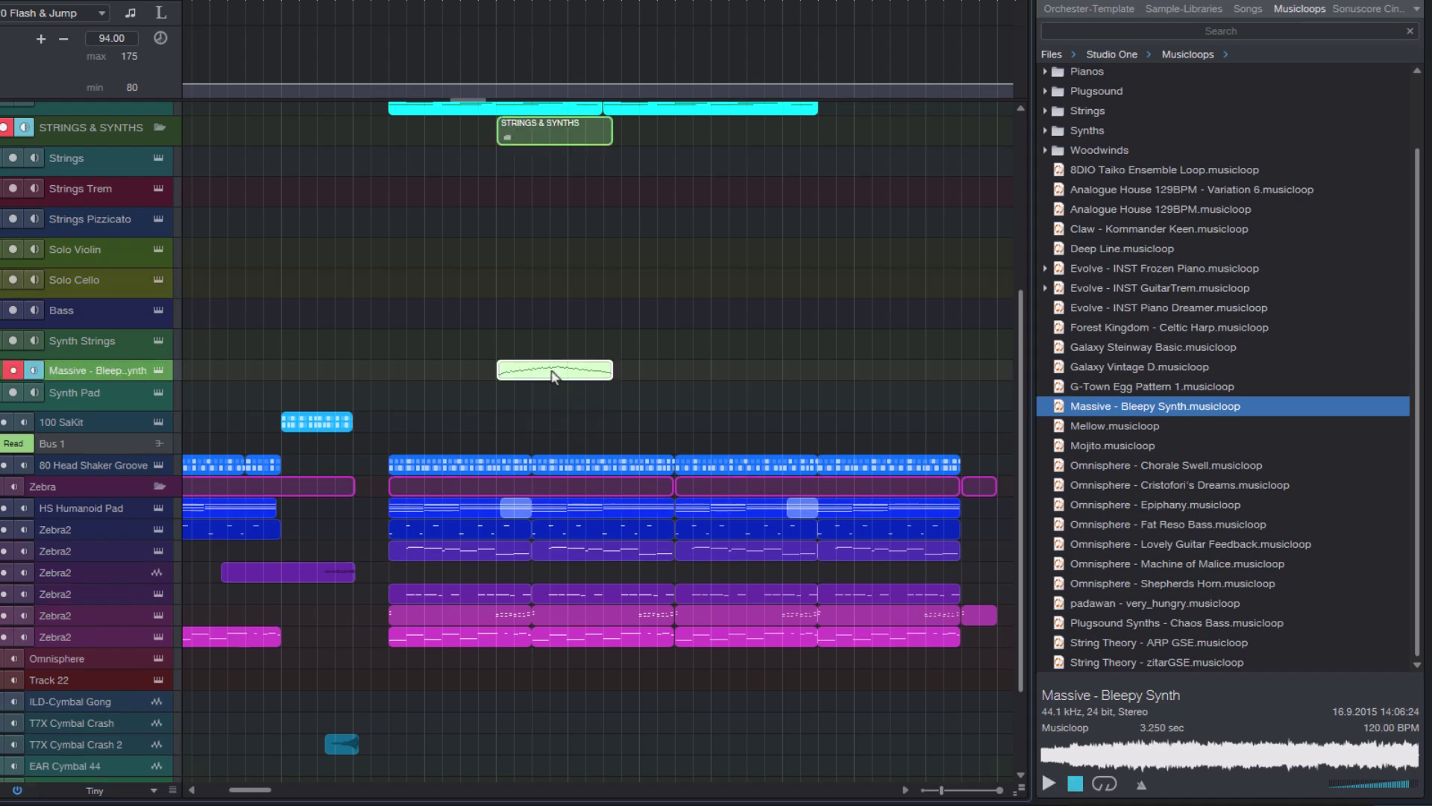
double_click(554, 371)
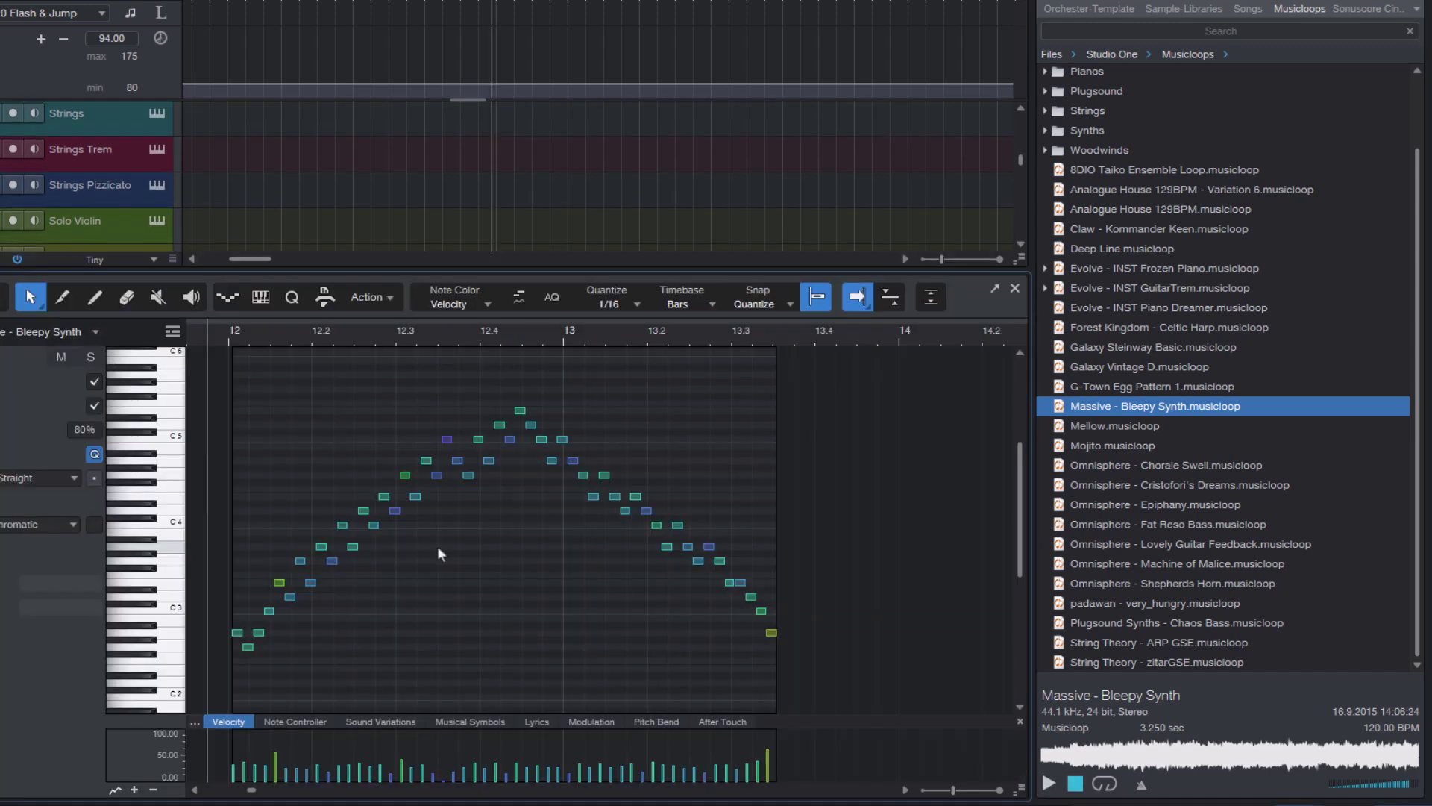
key(space)
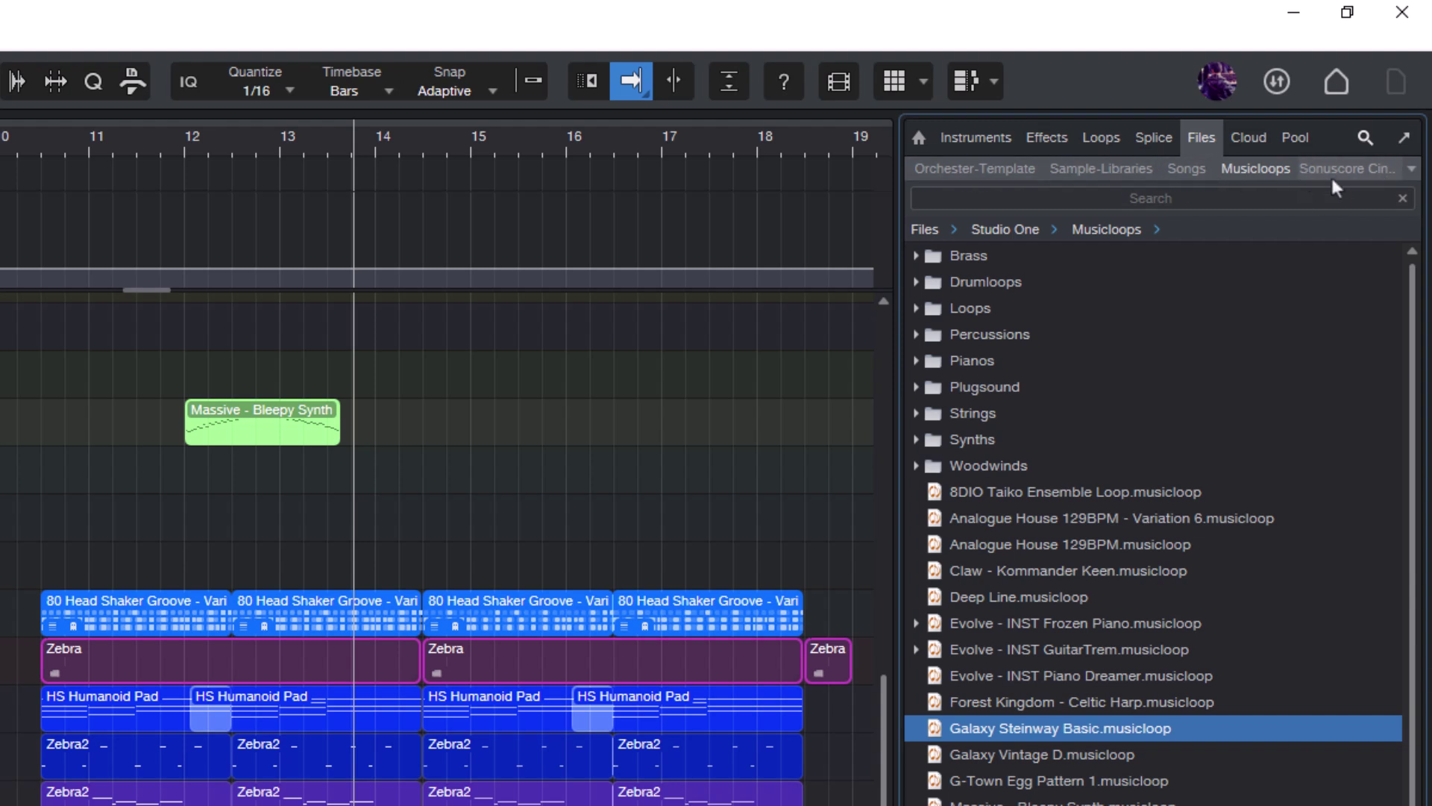
click(1395, 176)
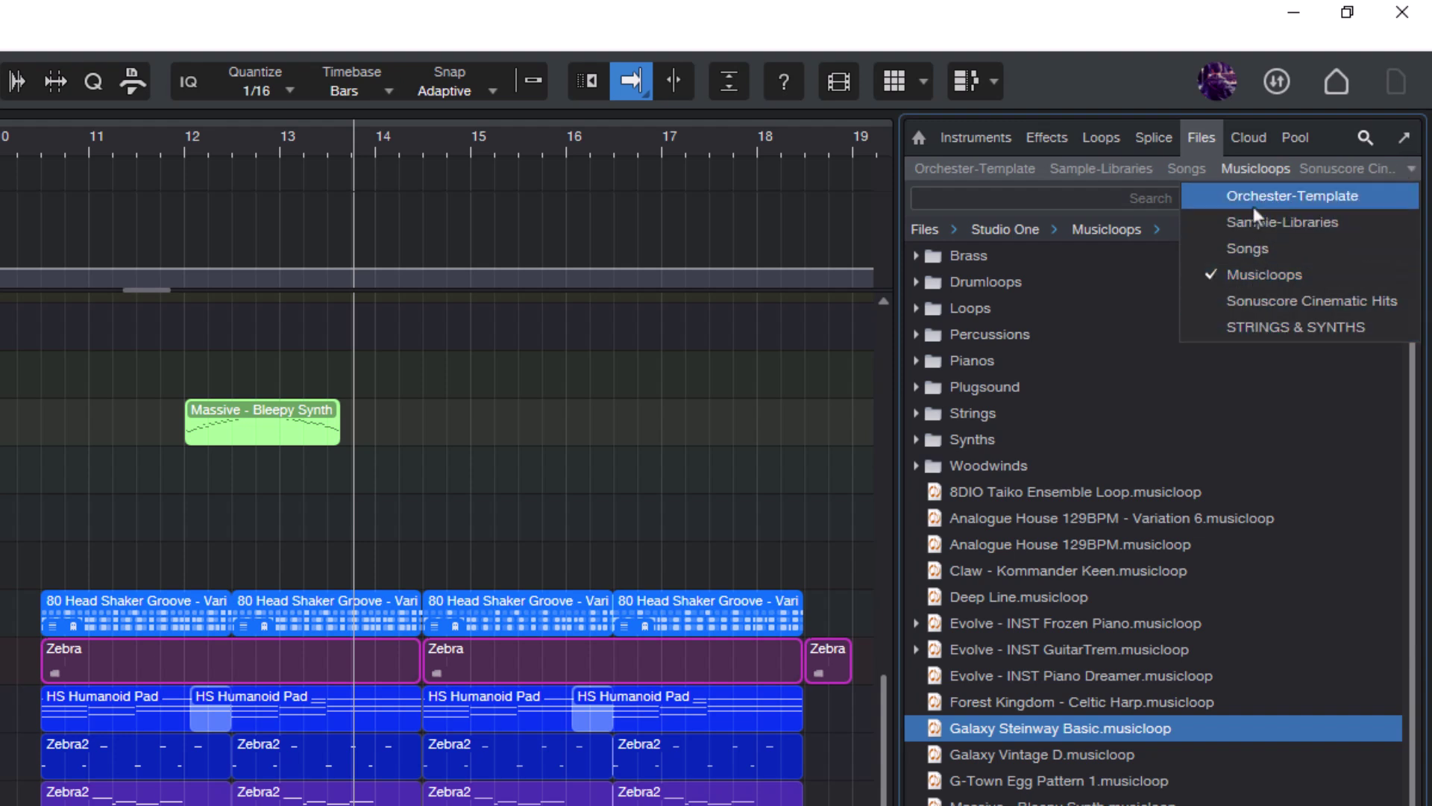
click(1411, 171)
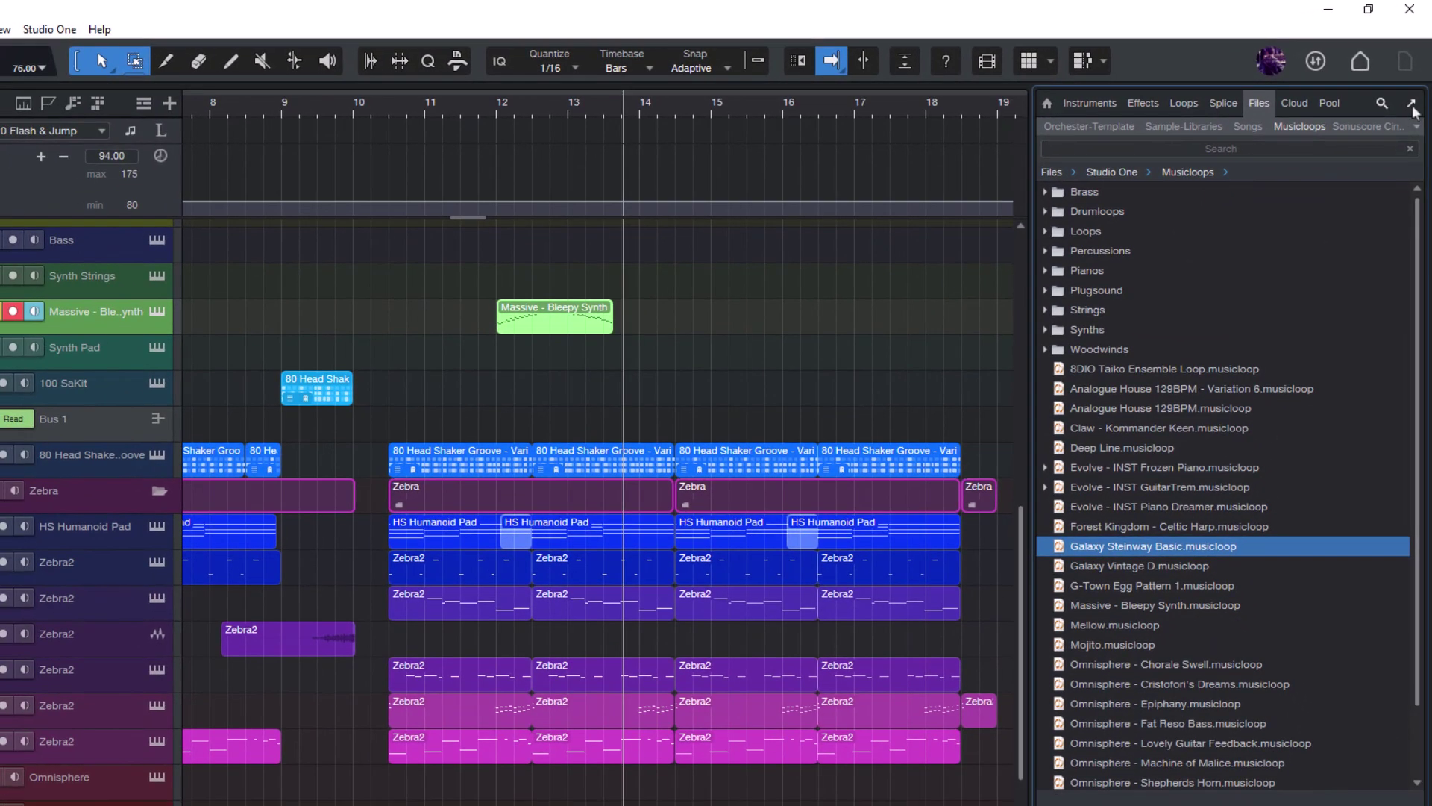
click(1412, 106)
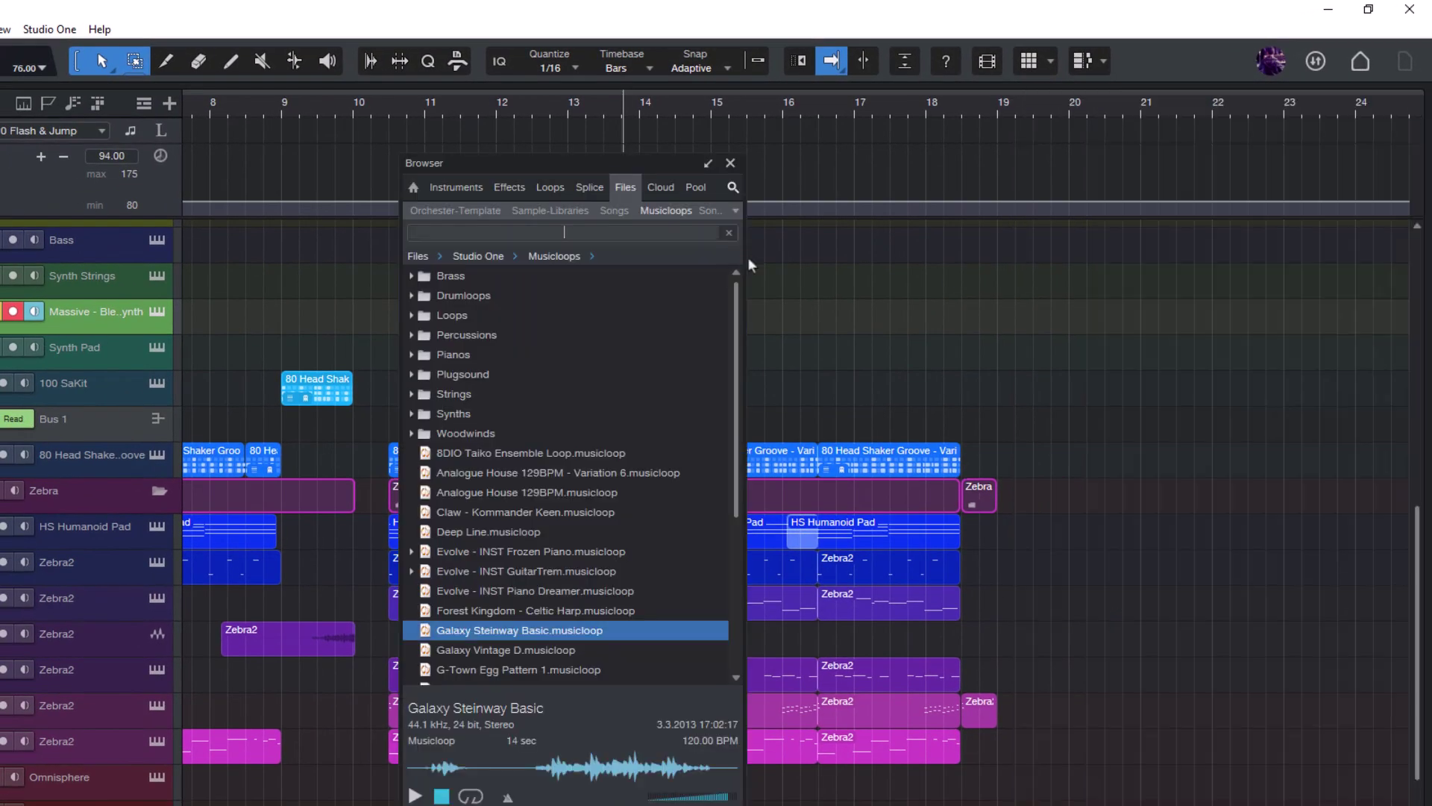
drag(746, 257, 1055, 257)
drag(803, 164, 856, 154)
click(1059, 153)
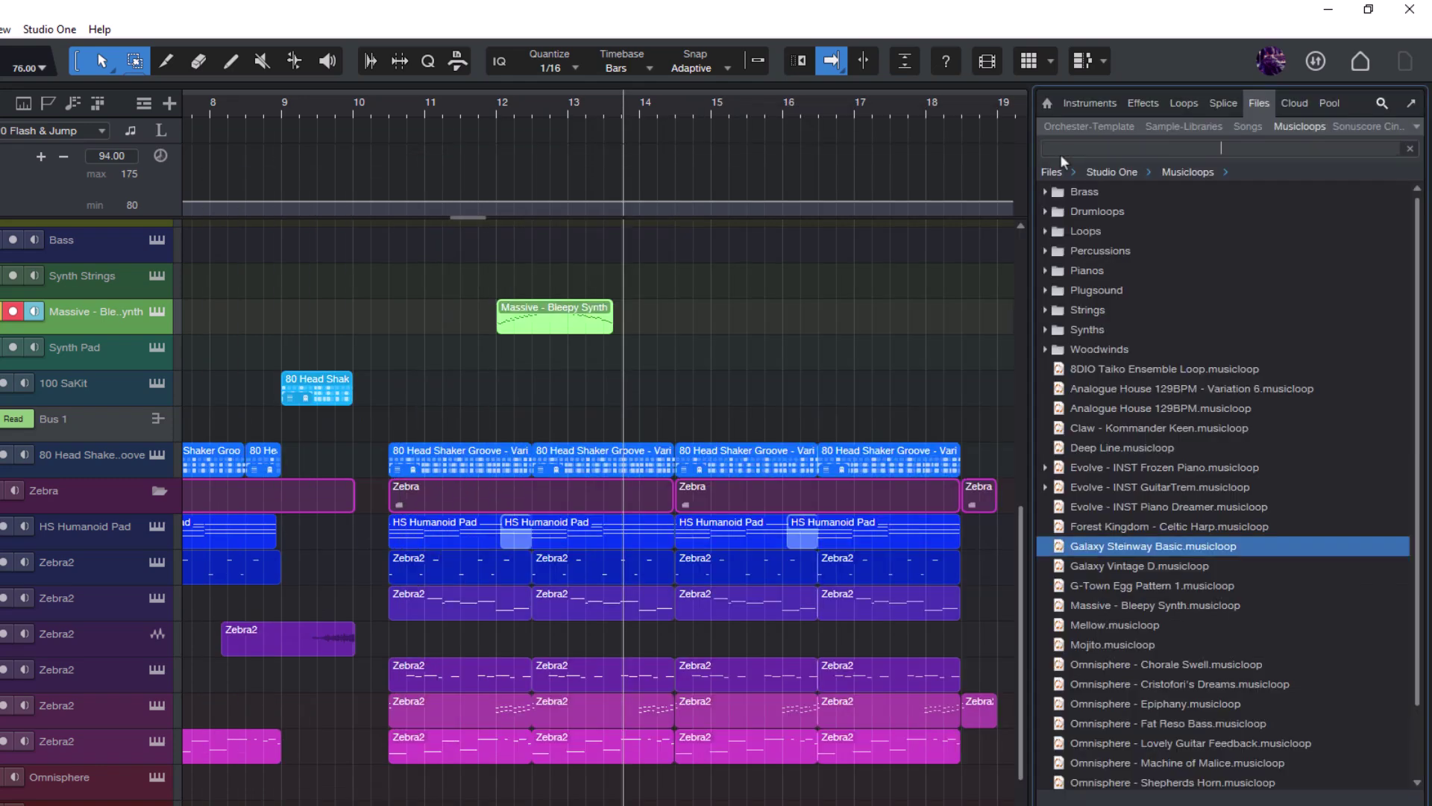
mouse_move(1303, 125)
mouse_down()
mouse_move(1148, 123)
mouse_move(1274, 128)
mouse_up()
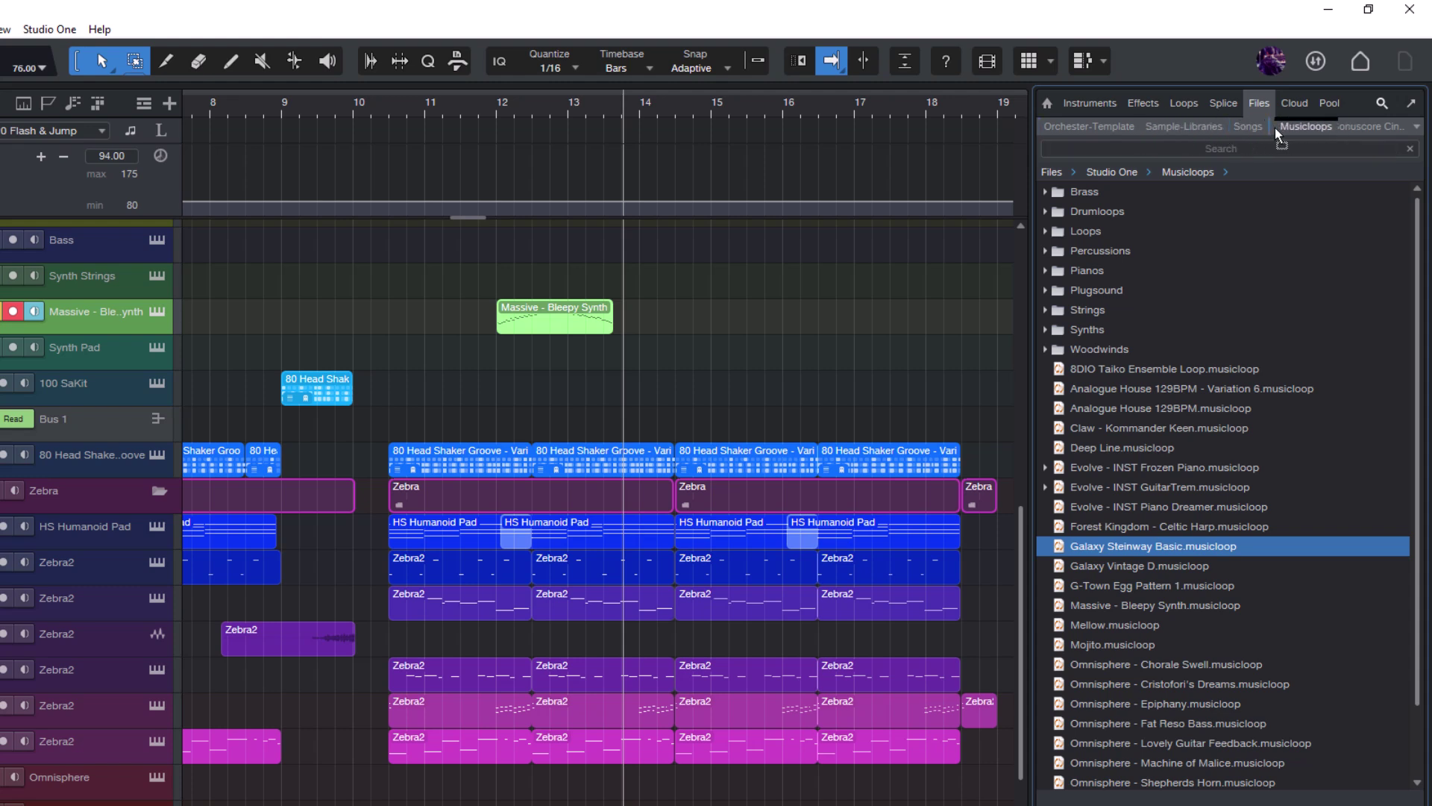
Select the STRINGS & SYNTHS tab from the overflow list and rename it to 'Strings'.
click(1415, 127)
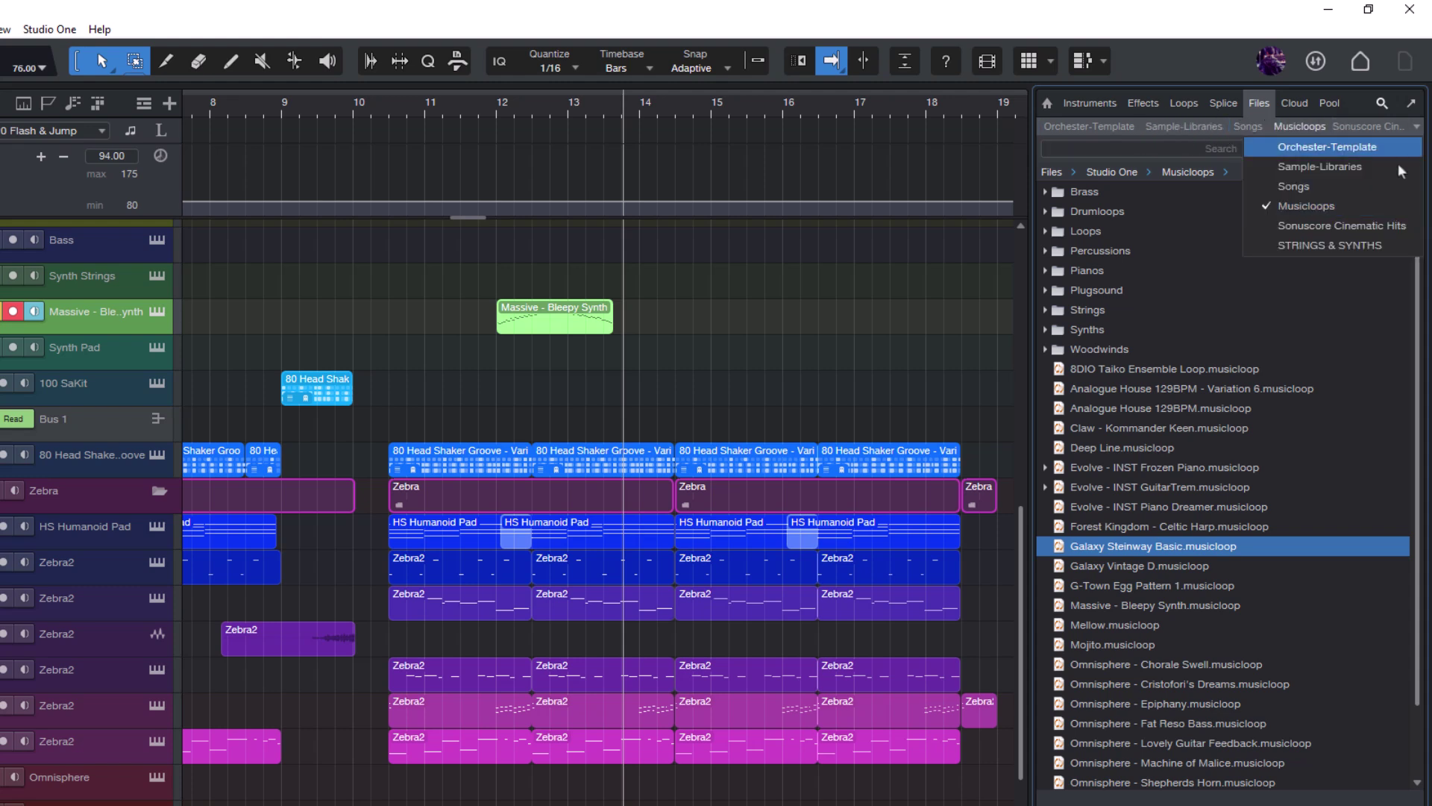
click(1313, 241)
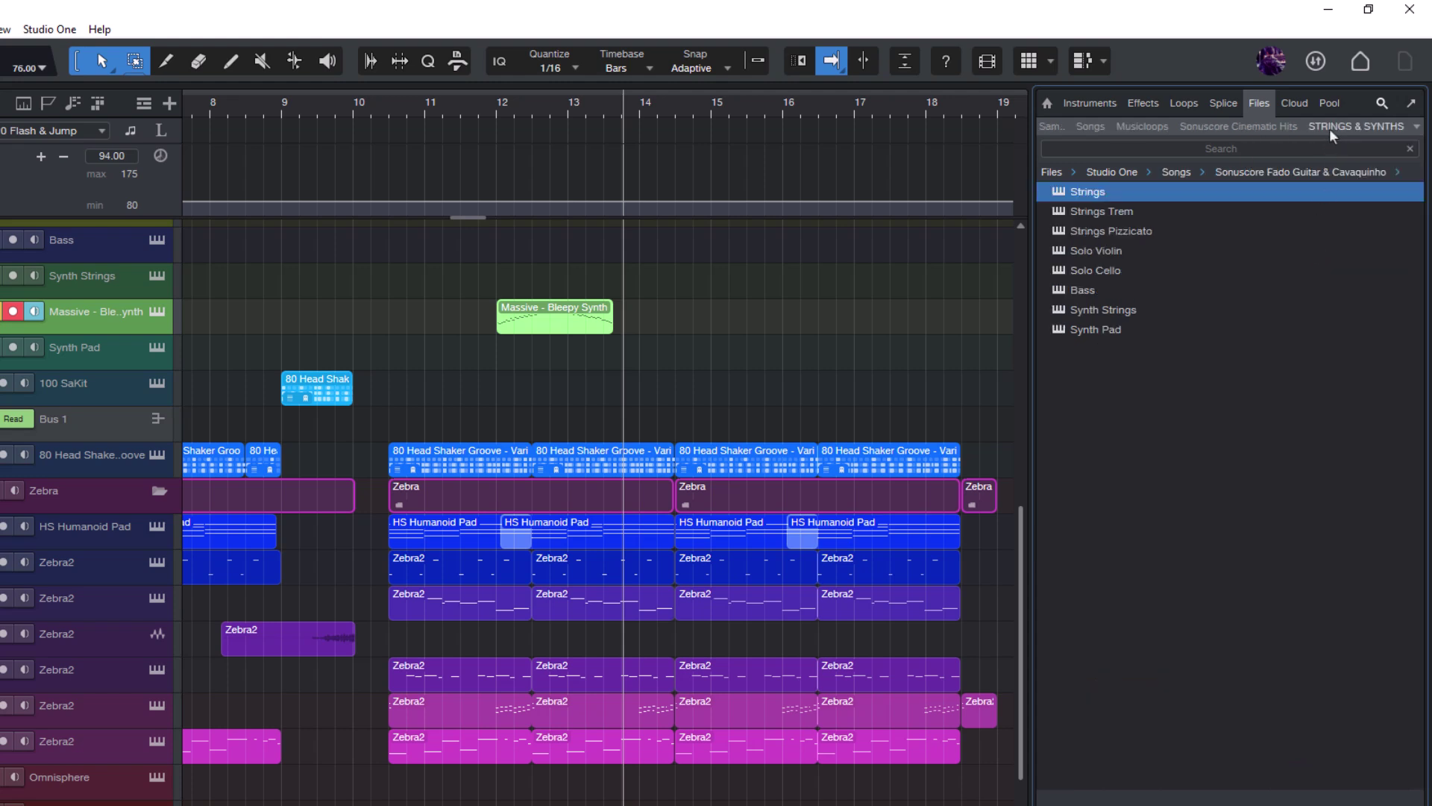
right_click(1329, 128)
click(1238, 238)
text(Strings)
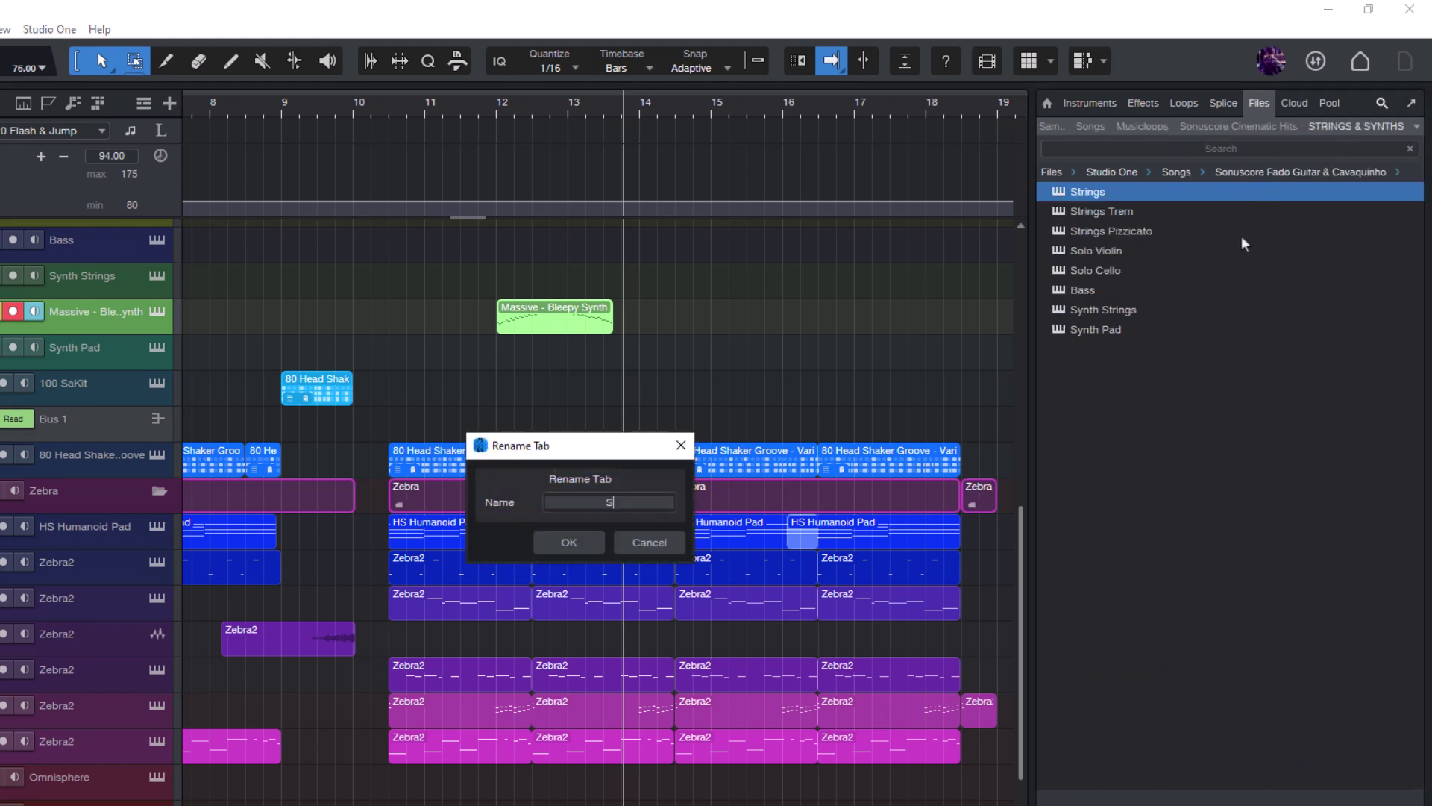
key(Return)
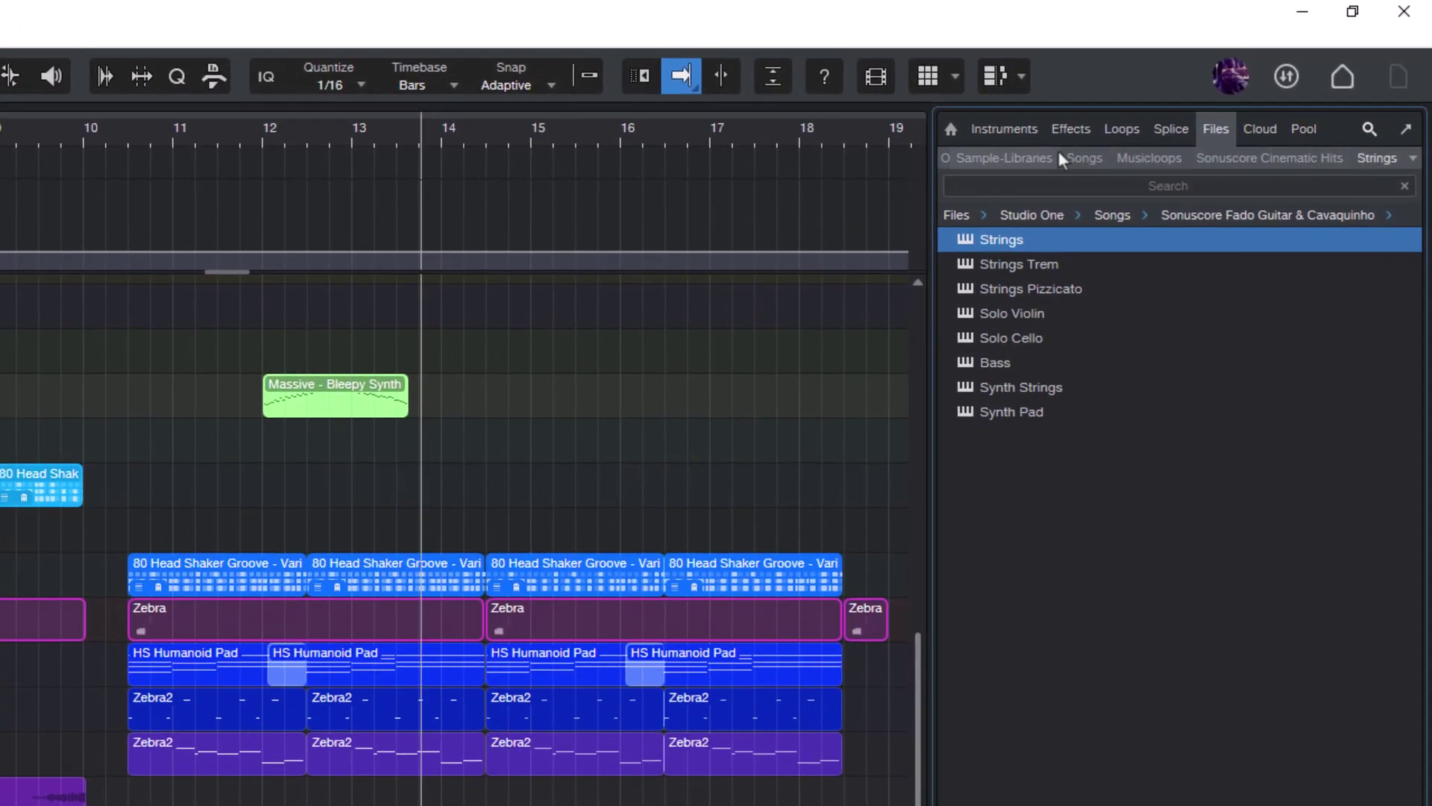
Switch the Browser to the Musicloops location and scroll through its list.
click(1134, 158)
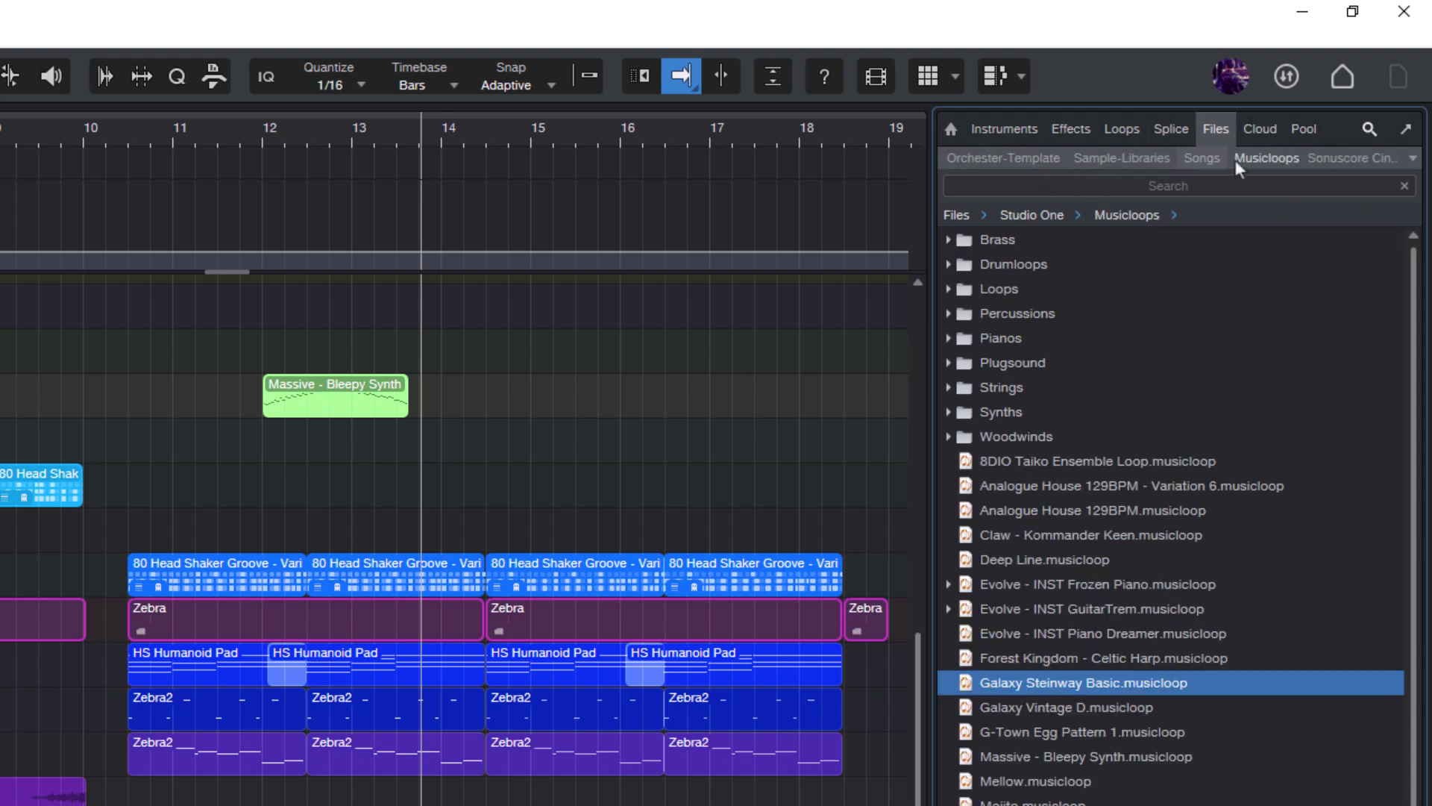
scroll(1120, 537, down, 4)
scroll(1086, 665, up, 4)
In Sonuscore Cinematic Hits, preview a WHOOSH HITS sample, then collapse the WHOOSH HITS folder.
click(1353, 159)
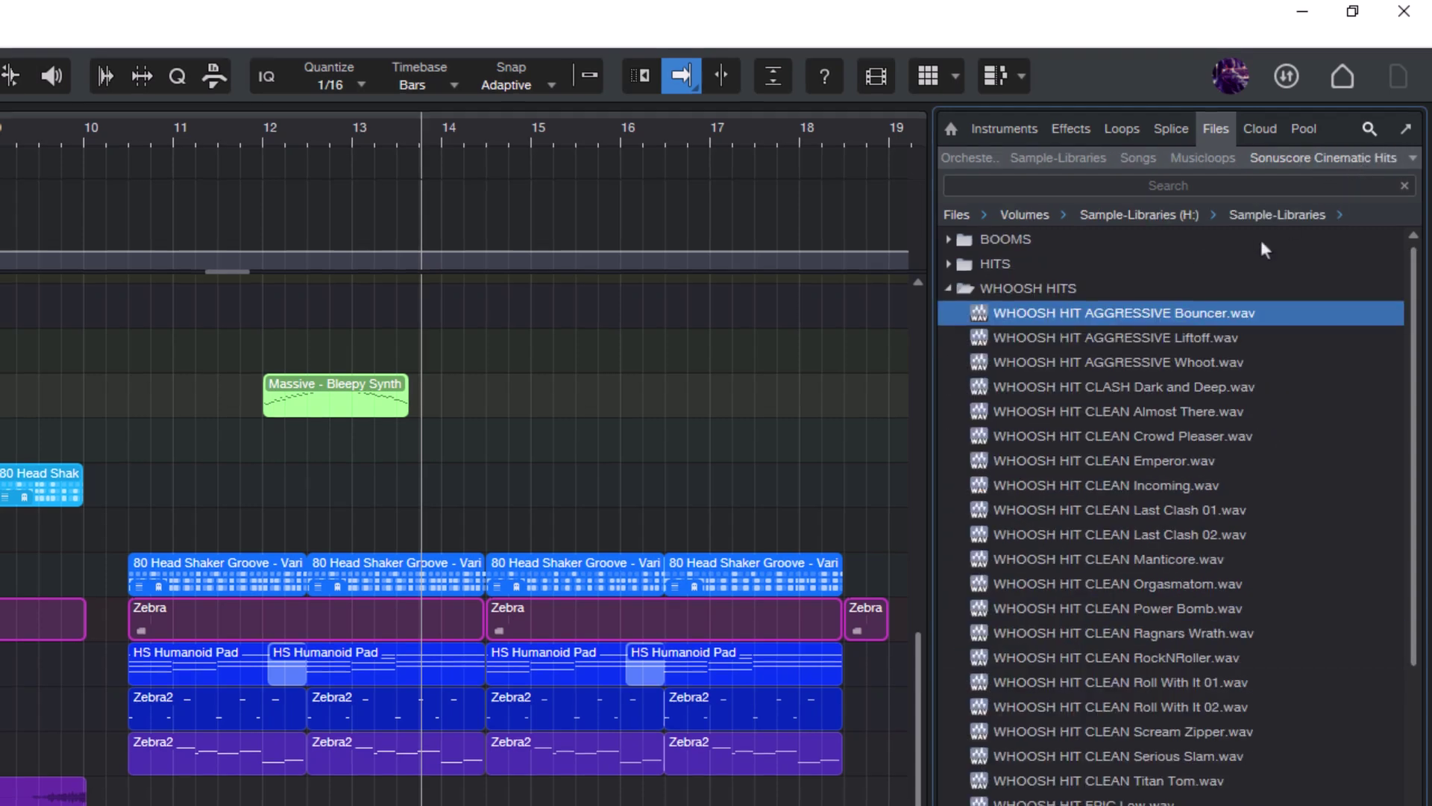
scroll(1259, 236, down, 2)
click(1134, 461)
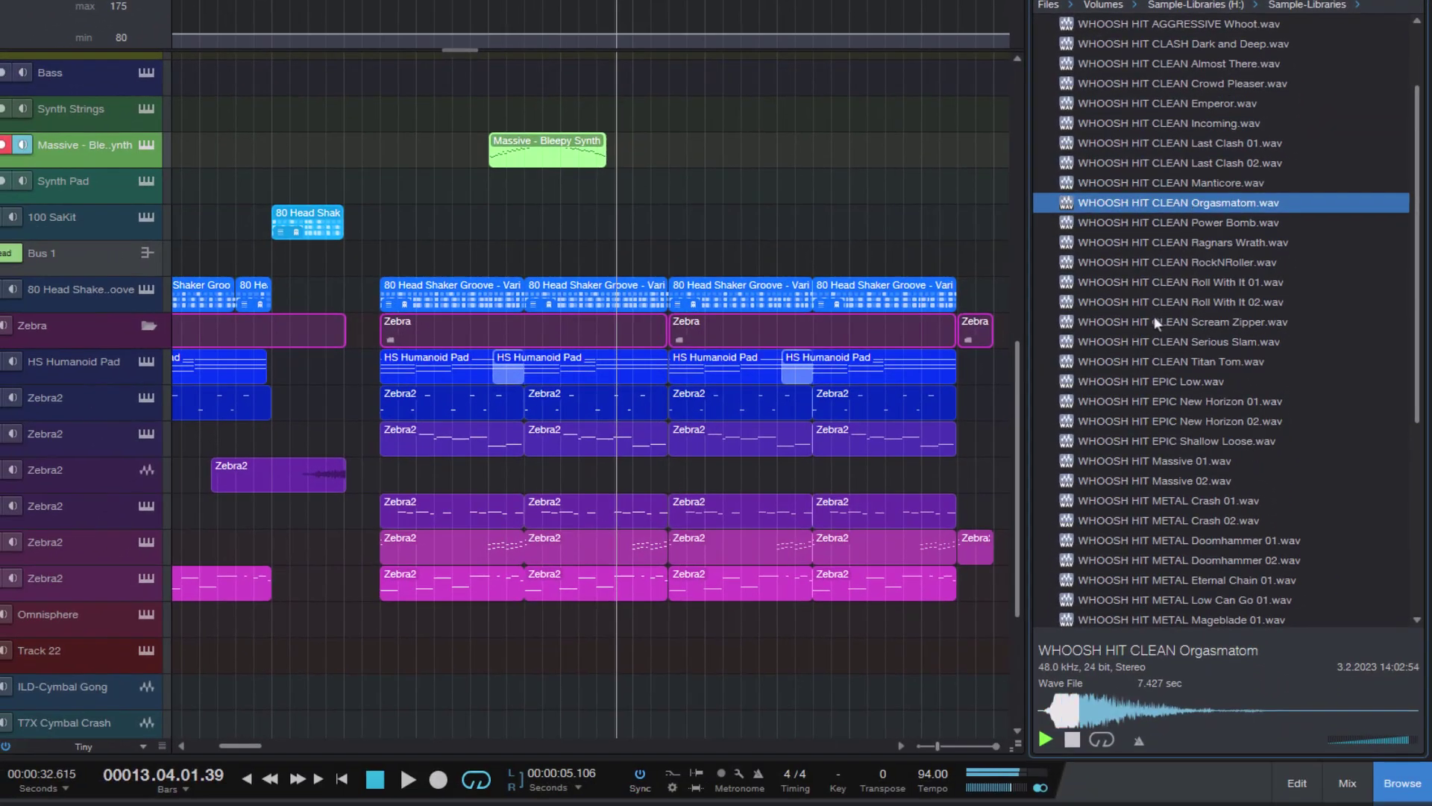
scroll(1123, 335, down, 4)
scroll(1214, 262, up, 5)
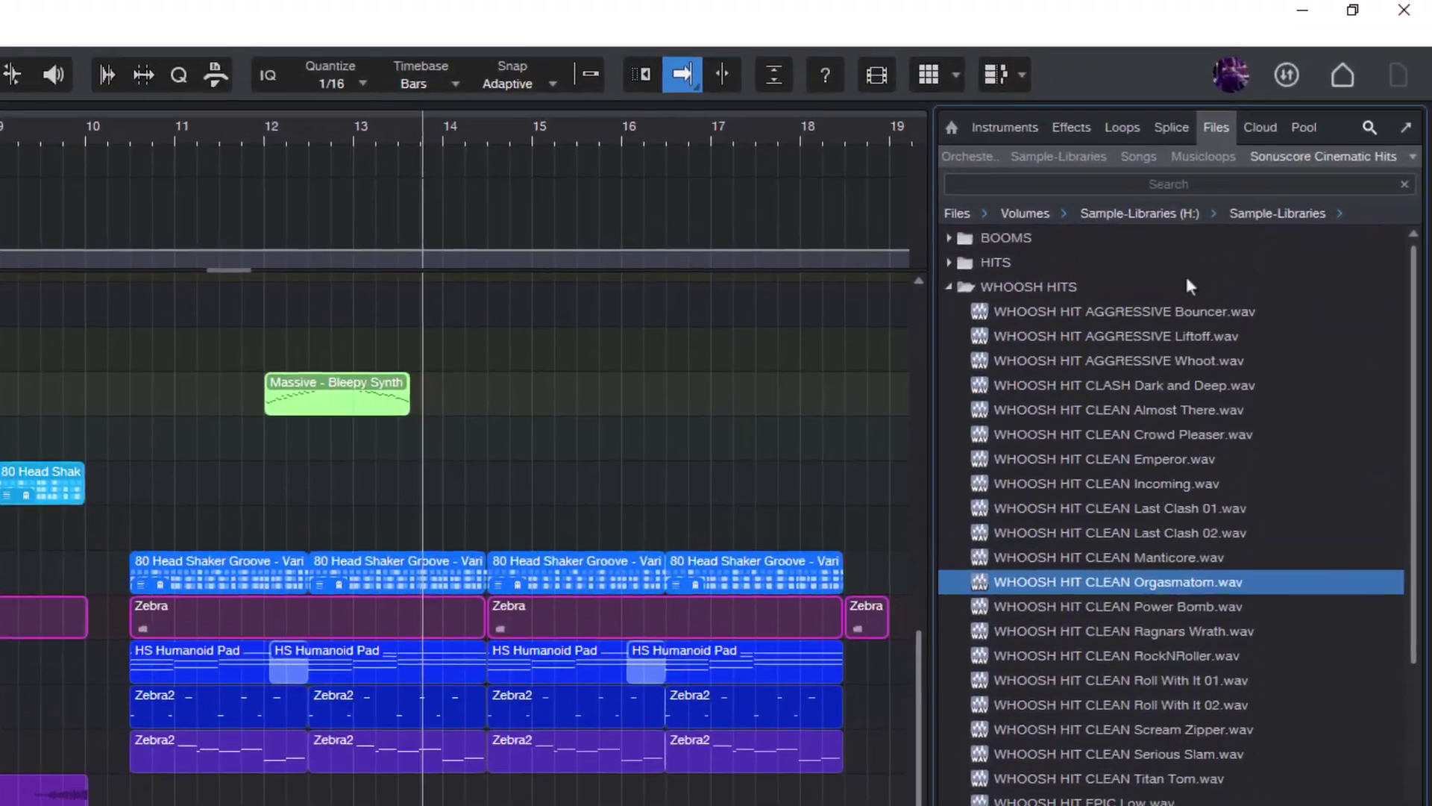
click(949, 287)
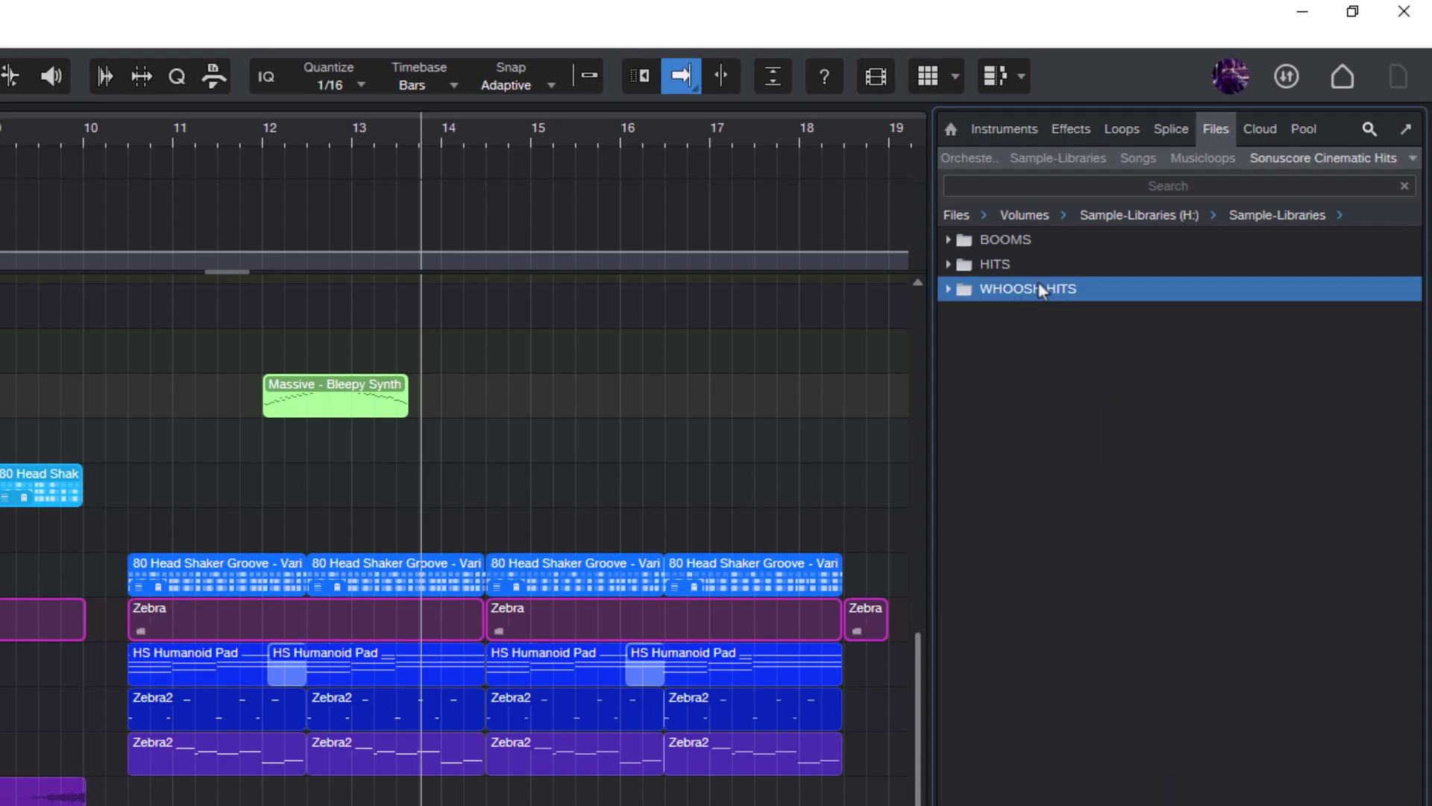
Search Musicloops for 'piano' and audition the Frozen Piano, Glass Piano and Island Piano loops.
click(1208, 160)
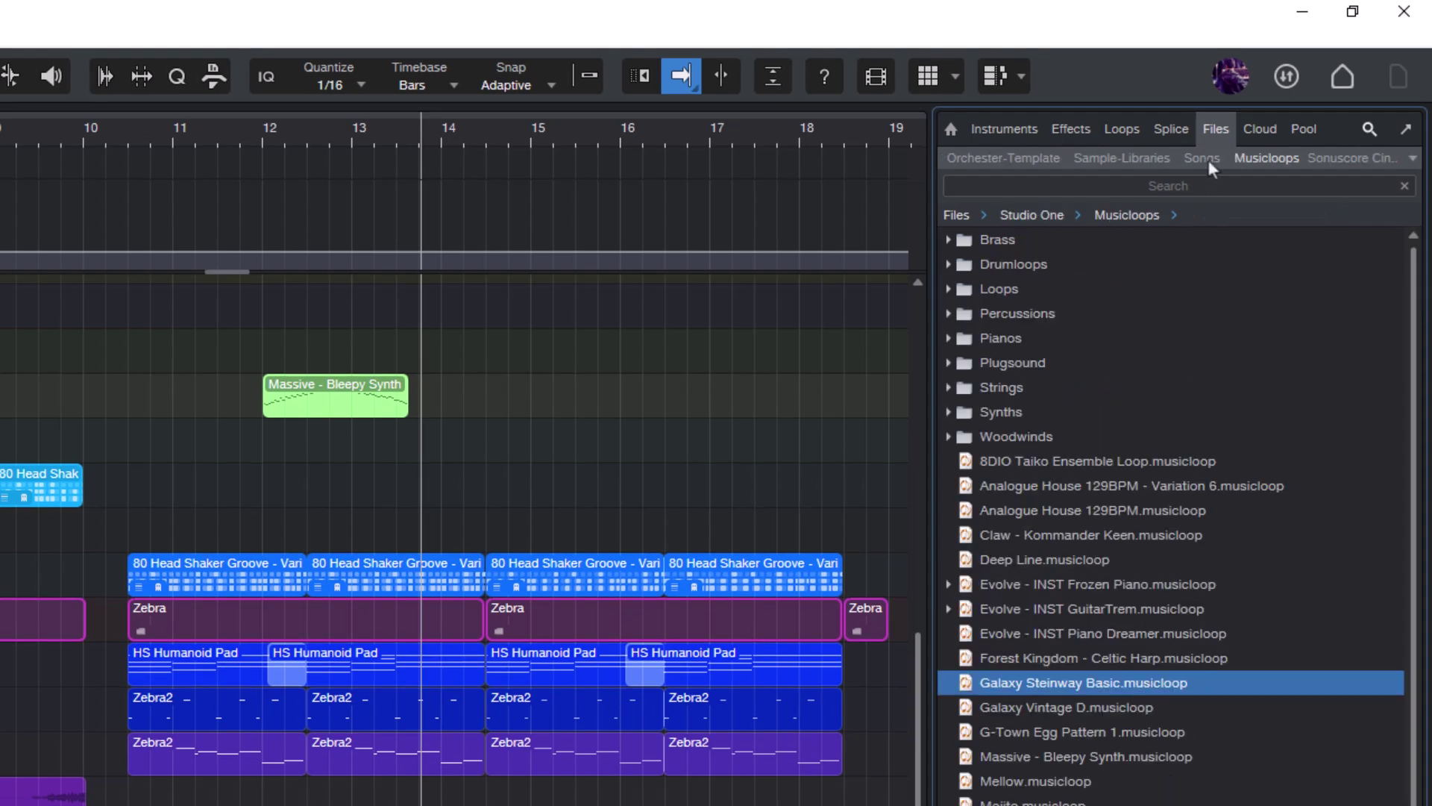
click(1208, 188)
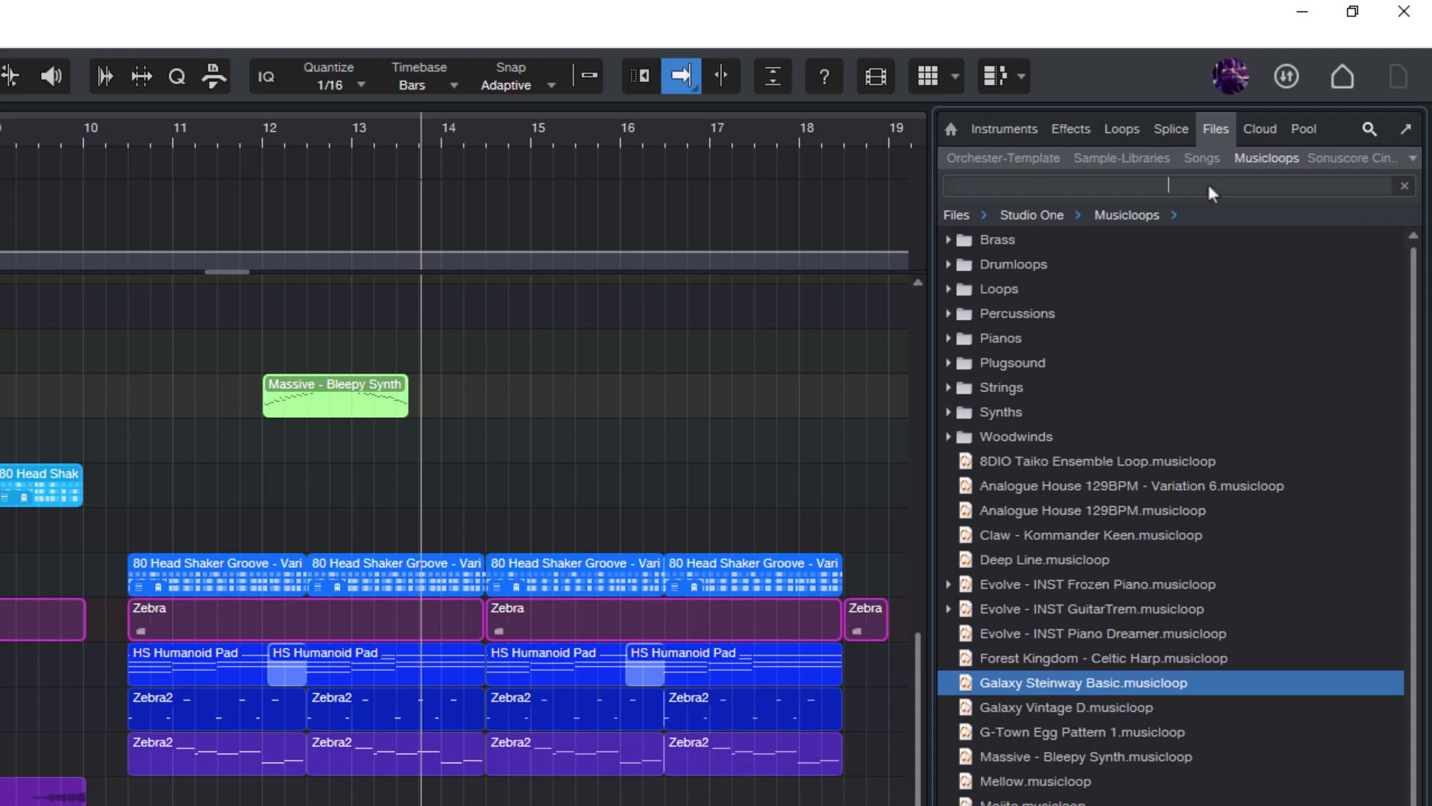
text(piano)
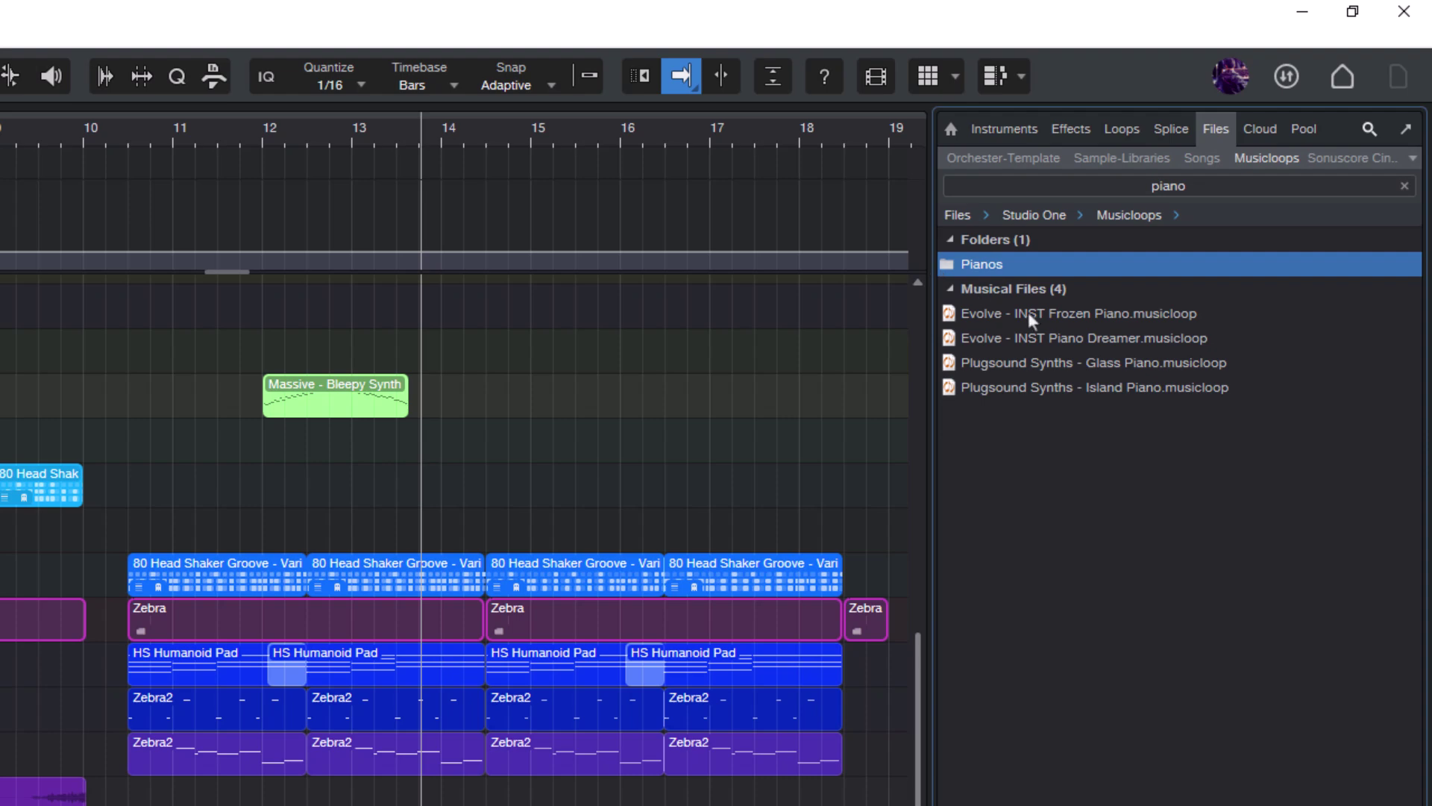
click(1028, 311)
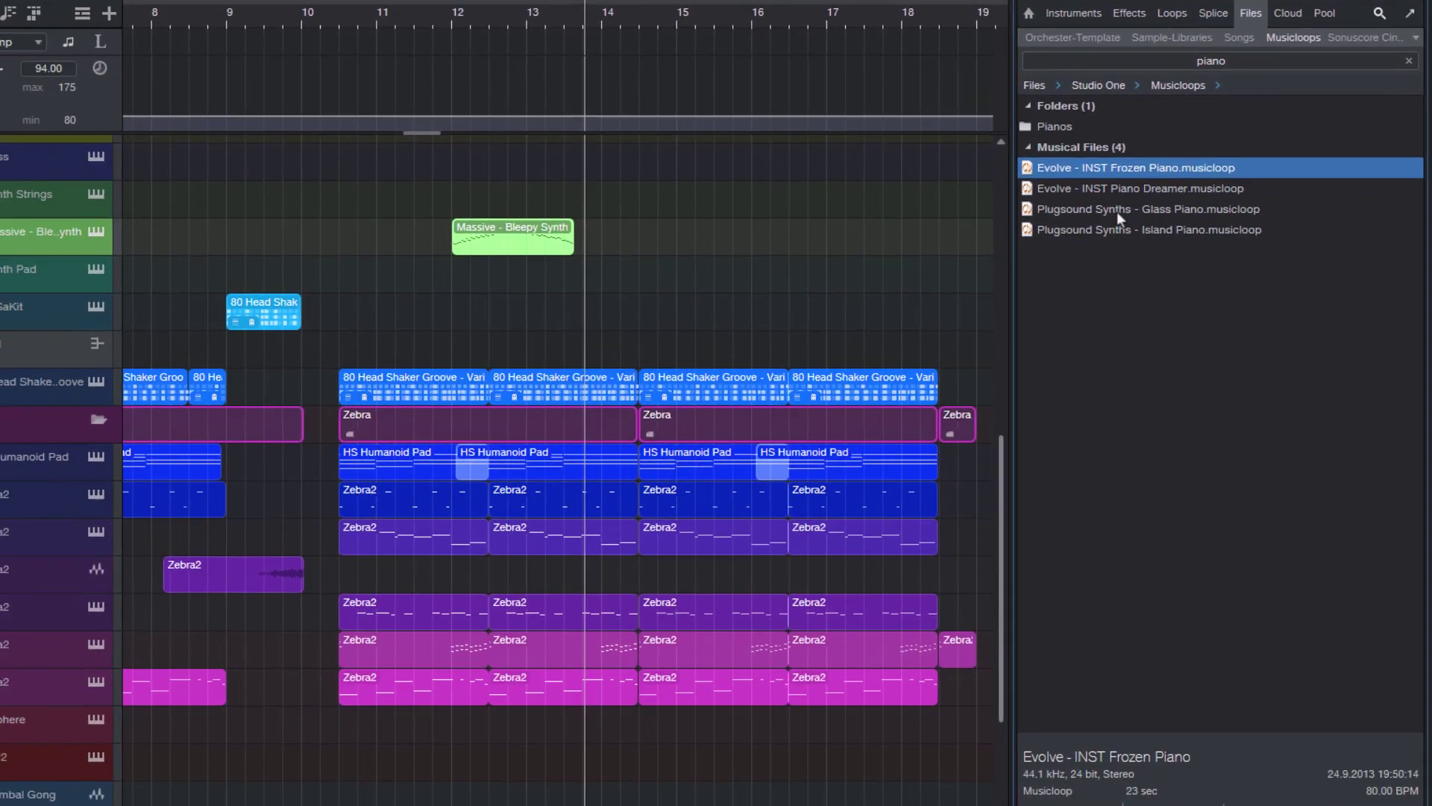
click(1117, 210)
click(1130, 229)
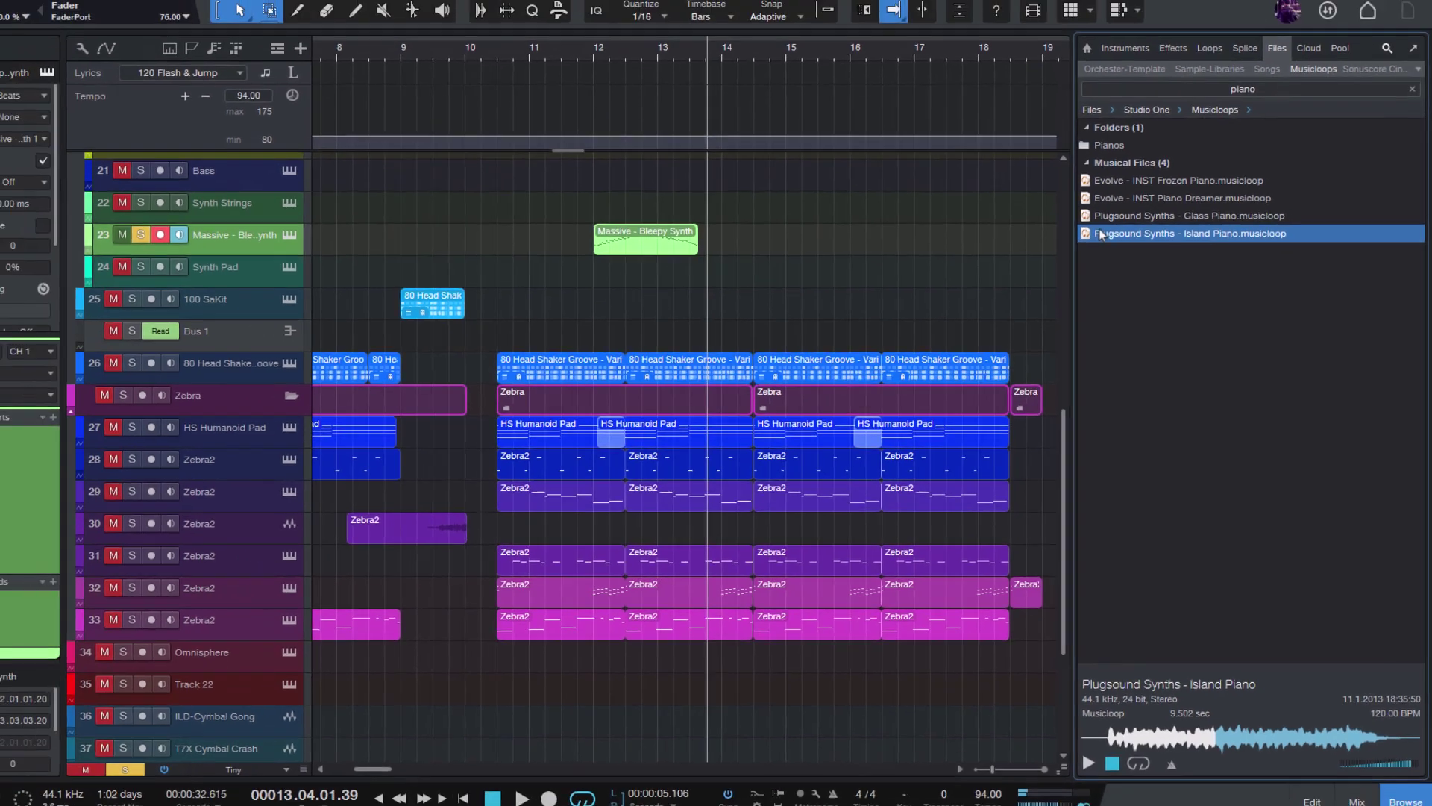
Clear the 'piano' search from the Browser's Search field.
click(1412, 106)
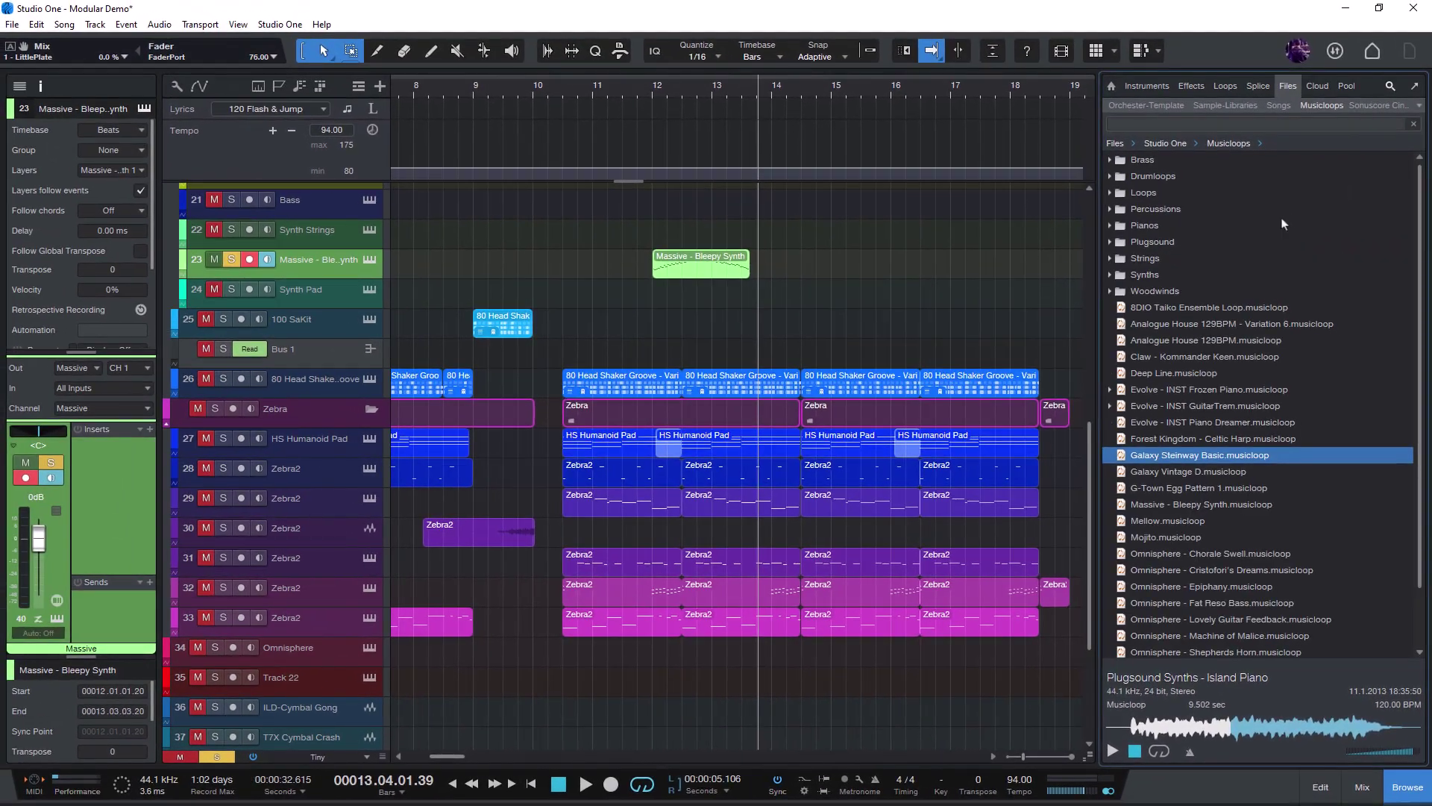